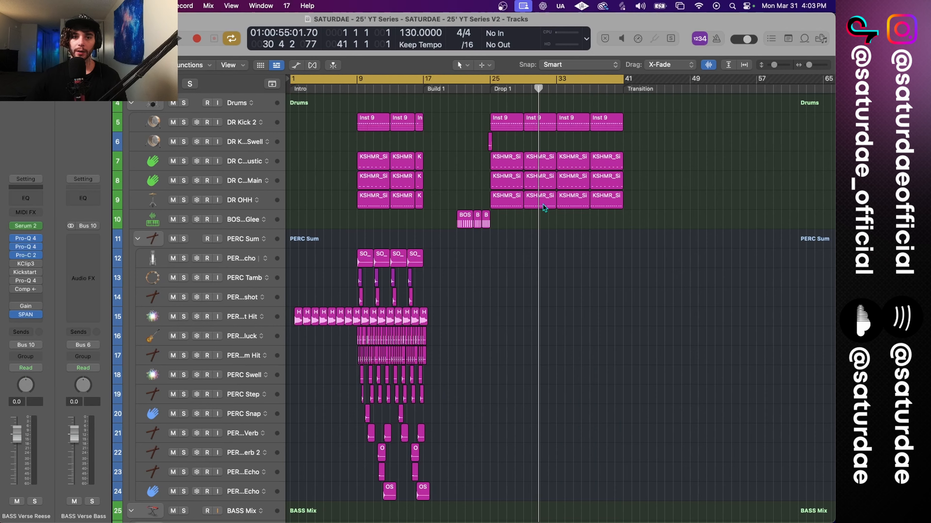
# - Set the cycle range to bars 21–25 over the snare build and select the BOS_ISL snare track
pyautogui.press('super+Up')
pyautogui.press('super+Up')
pyautogui.press('super+Up')
pyautogui.press('super+Up')
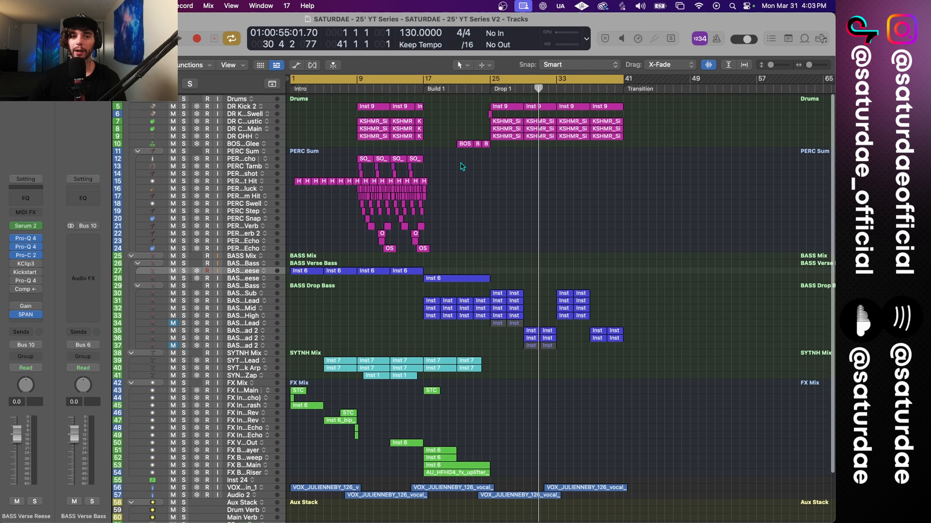
pyautogui.press('super+Down')
pyautogui.press('super+Down')
pyautogui.press('super+Down')
pyautogui.press('super+Down')
pyautogui.press('super+Right')
pyautogui.press('super+Right')
pyautogui.press('super+Right')
pyautogui.press('super+Right')
pyautogui.scroll(5, 528, 104)
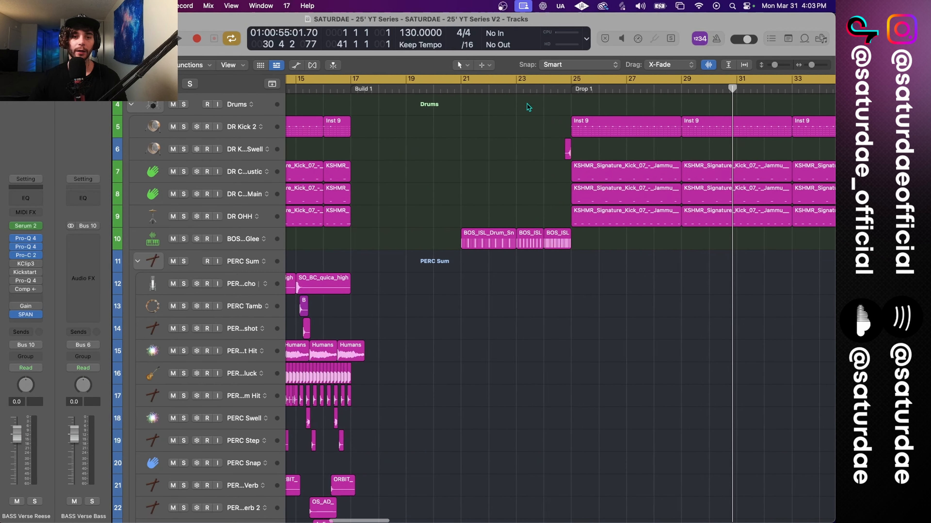
pyautogui.click(461, 80)
pyautogui.moveTo(463, 82); pyautogui.dragTo(571, 83)
pyautogui.click(236, 247)
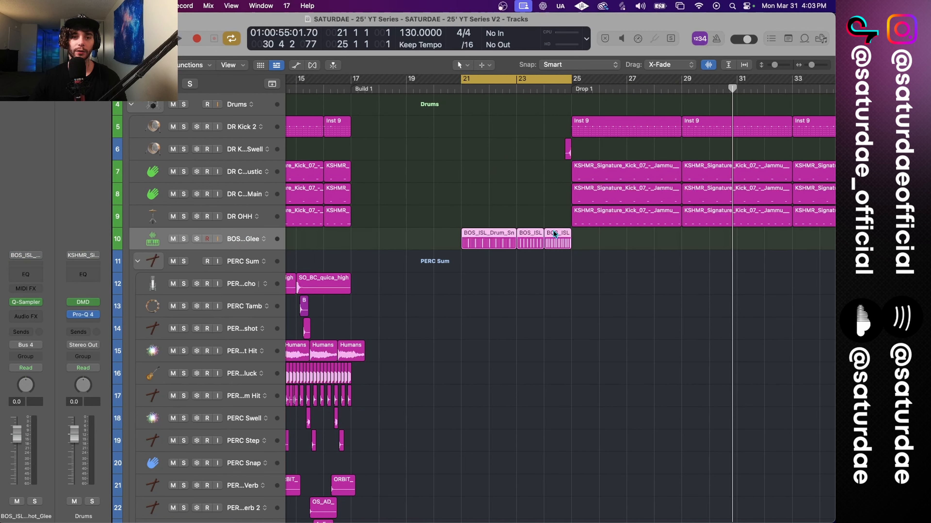
# - Play back the cycled snare build before the drop to hear its current sound
pyautogui.press('super+Down')
pyautogui.press('super+Down')
pyautogui.press('super+Down')
pyautogui.press('super+Down')
pyautogui.press('super+Down')
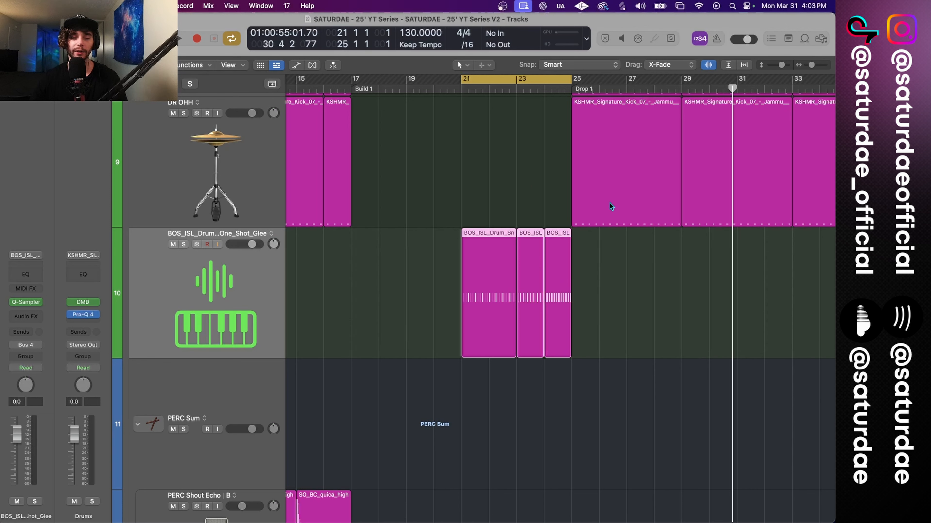
pyautogui.press('space')
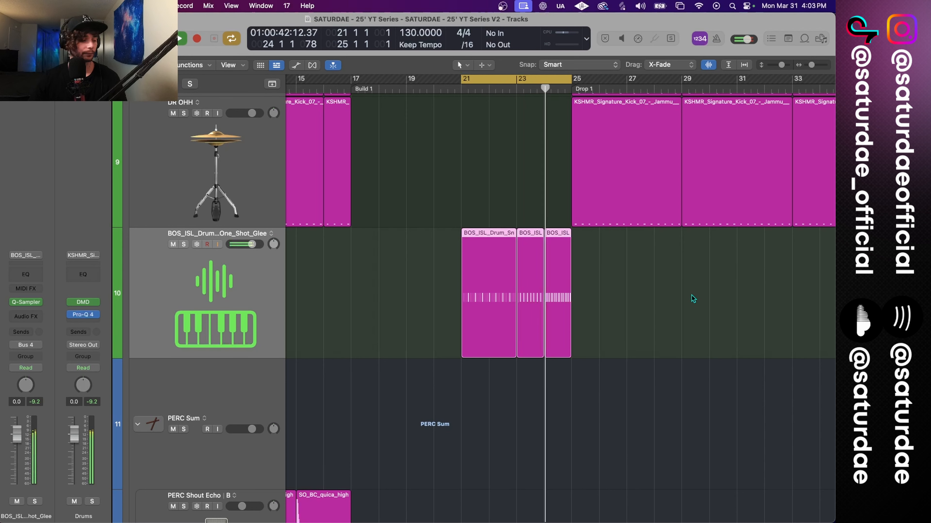
pyautogui.press('space')
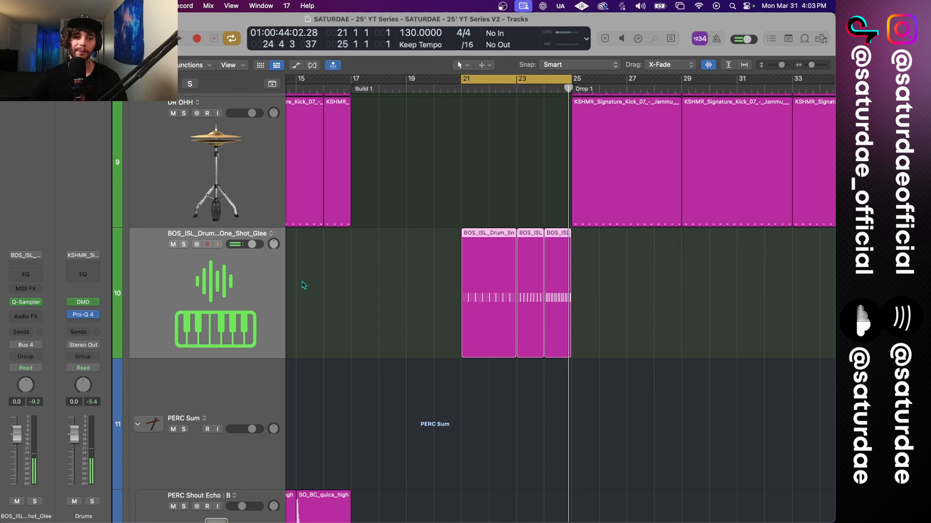
# - Switch to Splice and preview the BOS_ISL_Drum_Snare_One_Shot_Elation.wav sample
pyautogui.scroll(-6, 422, 250)
pyautogui.scroll(3, 388, 256)
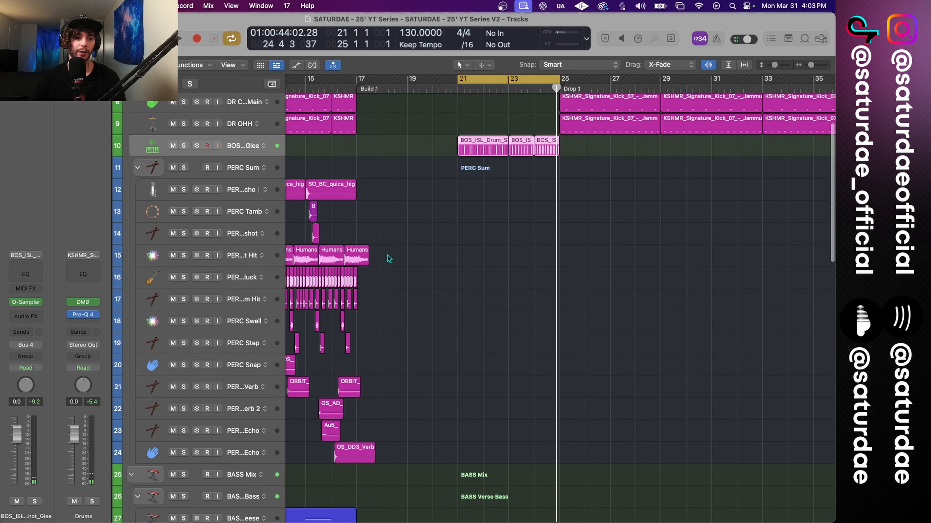
pyautogui.click(627, 5)
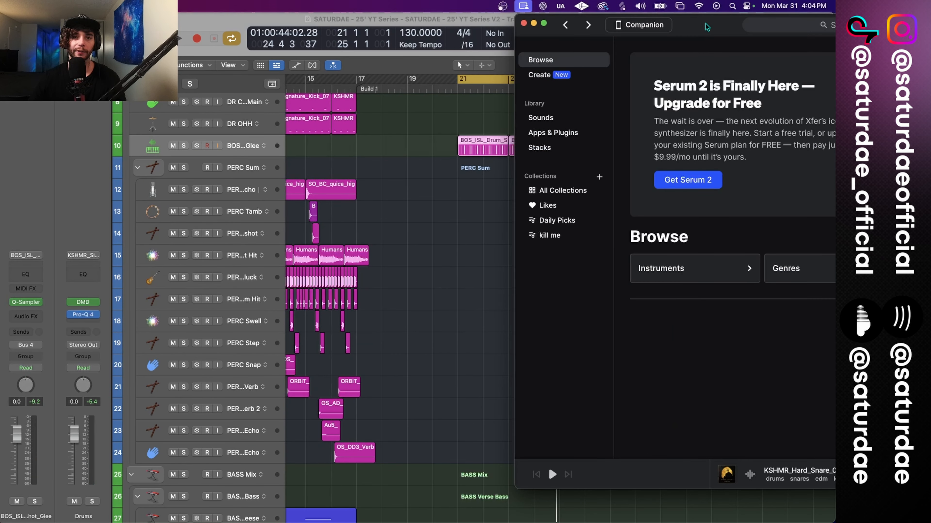
pyautogui.moveTo(705, 24); pyautogui.dragTo(413, 16)
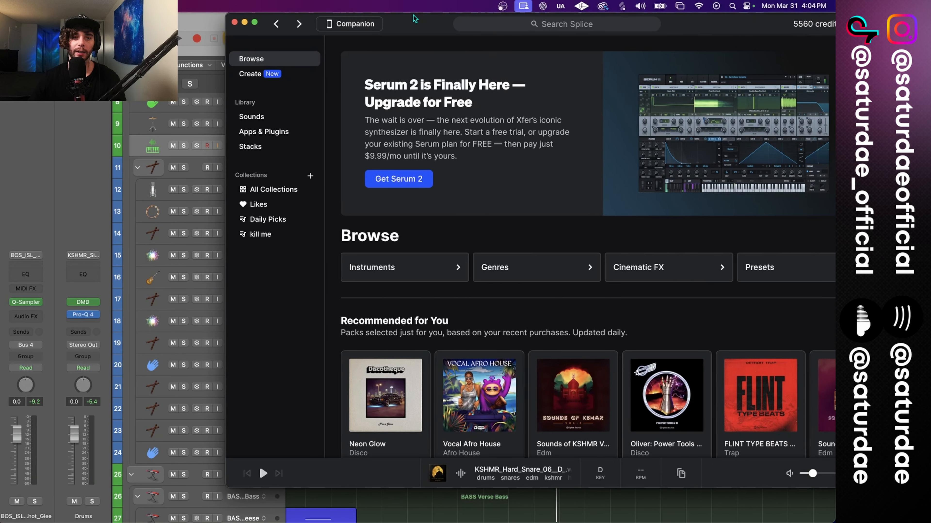
pyautogui.click(410, 271)
pyautogui.click(391, 252)
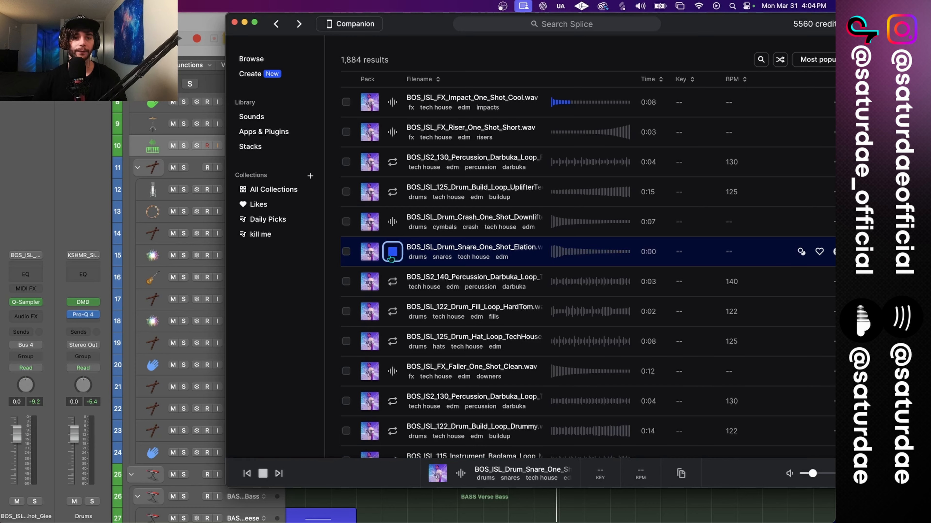
# - Load BOS_ISL_Drum_Snare_One_Shot_Elation.wav from Splice into the snare track's Quick Sampler
pyautogui.click(26, 302)
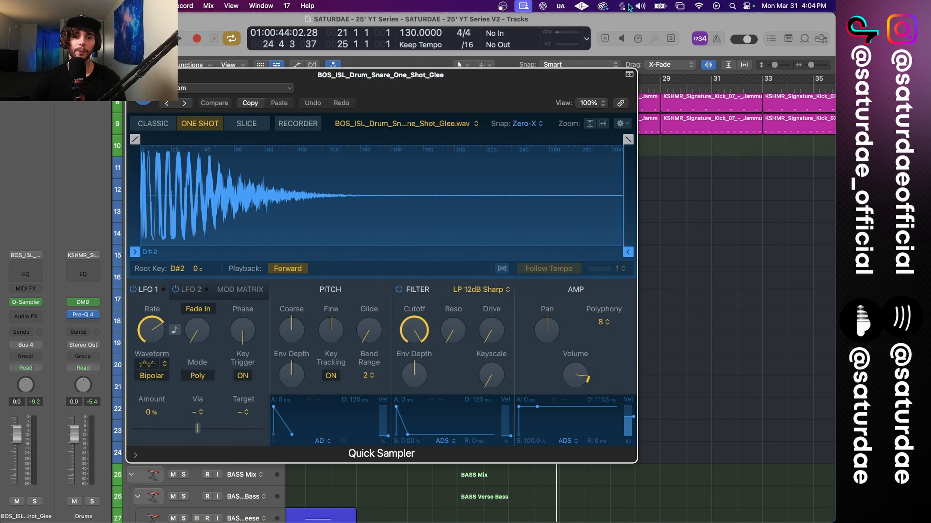
pyautogui.click(627, 7)
pyautogui.click(518, 253)
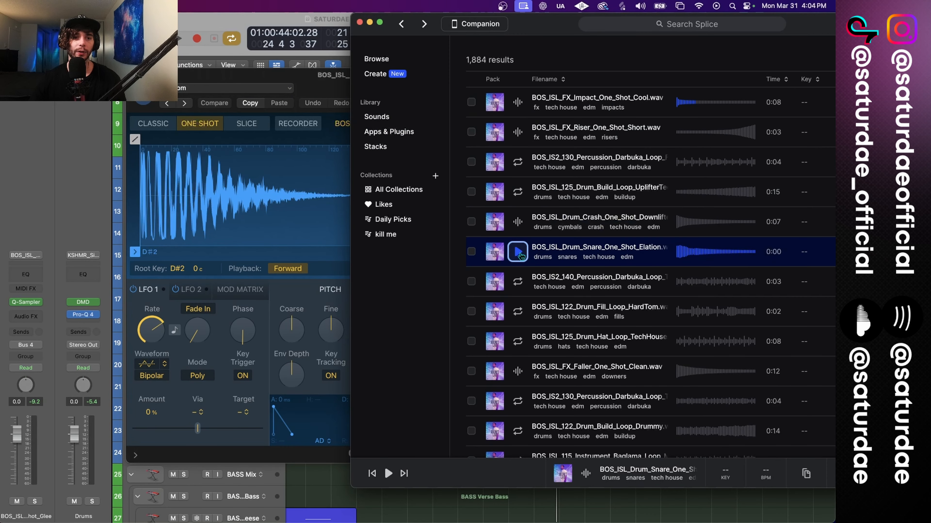
pyautogui.moveTo(520, 255); pyautogui.dragTo(256, 190)
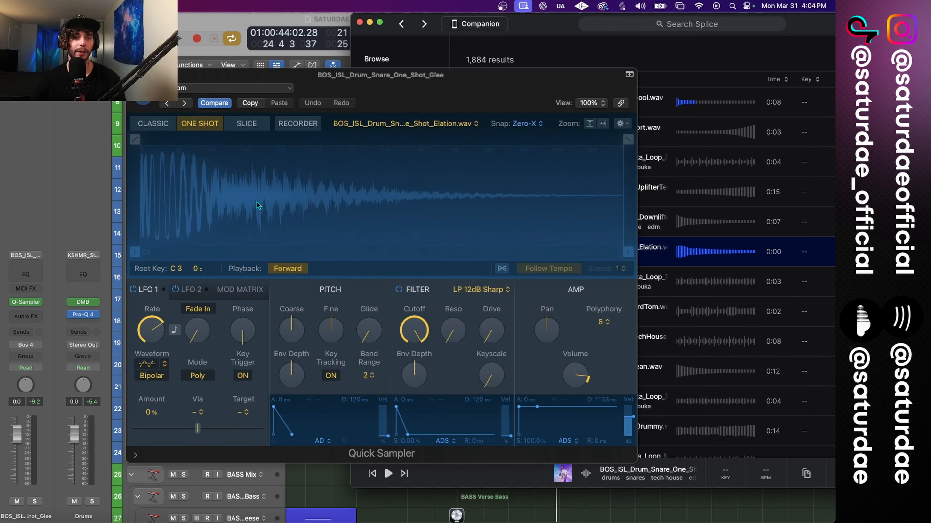
pyautogui.click(445, 93)
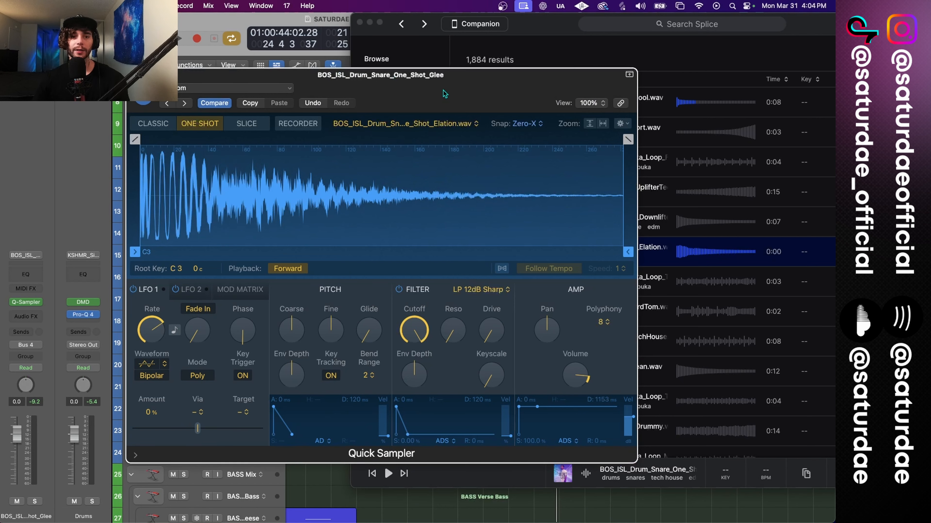
# - Switch Quick Sampler to the BOS_ISL Glee snare sample for comparison, and return to the Elation sample
pyautogui.click(423, 124)
pyautogui.click(425, 138)
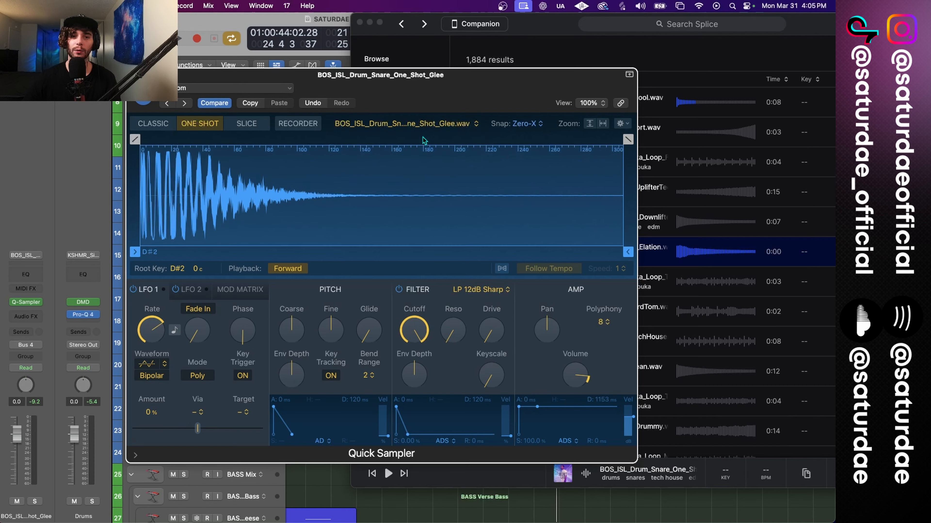
pyautogui.click(431, 125)
pyautogui.click(432, 118)
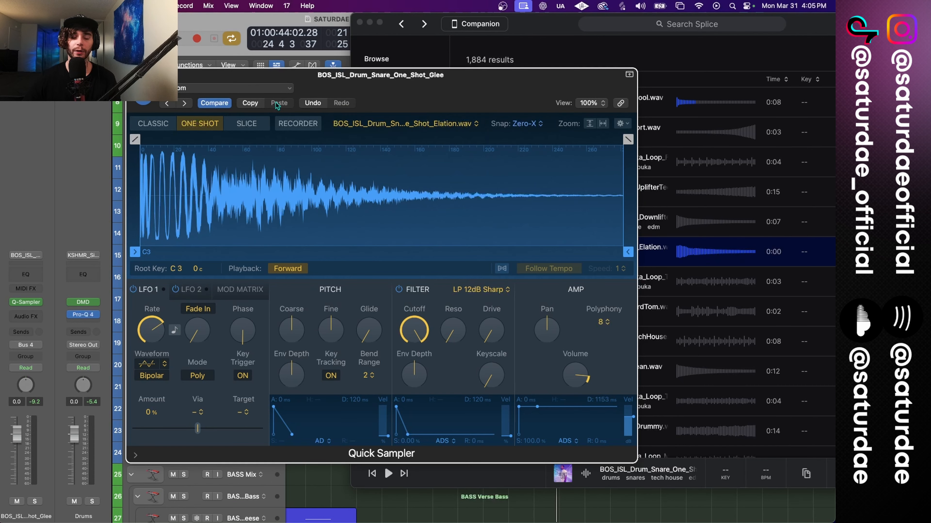
# - Move the Quick Sampler window off the regions, solo the snare track and audition the build with the Elation sample
pyautogui.click(370, 23)
pyautogui.moveTo(370, 90); pyautogui.dragTo(457, 193)
pyautogui.press('space')
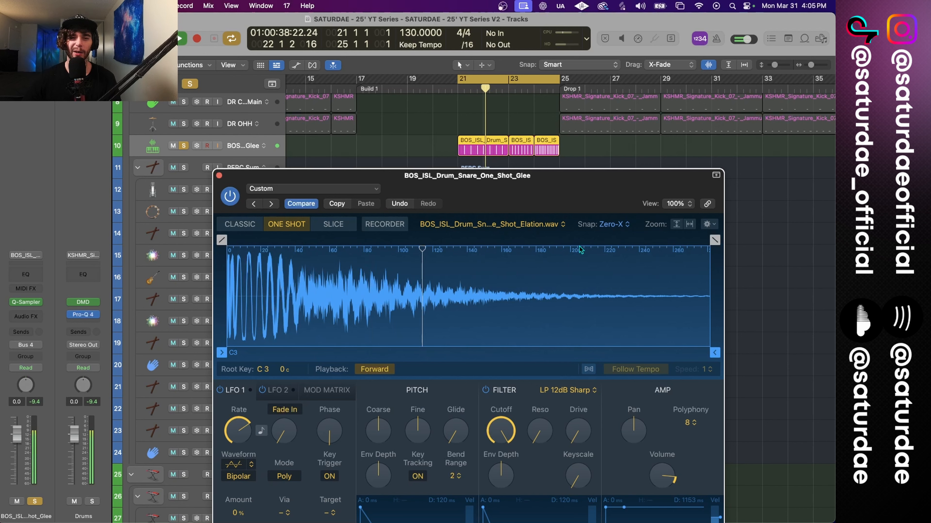
pyautogui.press('space')
# - Preview the original Elation snare in Splice to compare its pitch, and return to Logic Pro
pyautogui.click(621, 5)
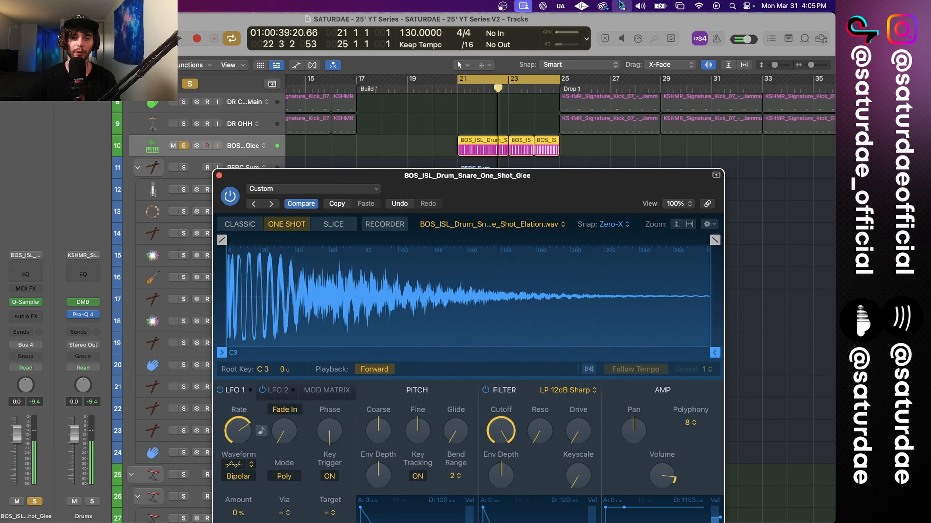
pyautogui.click(341, 258)
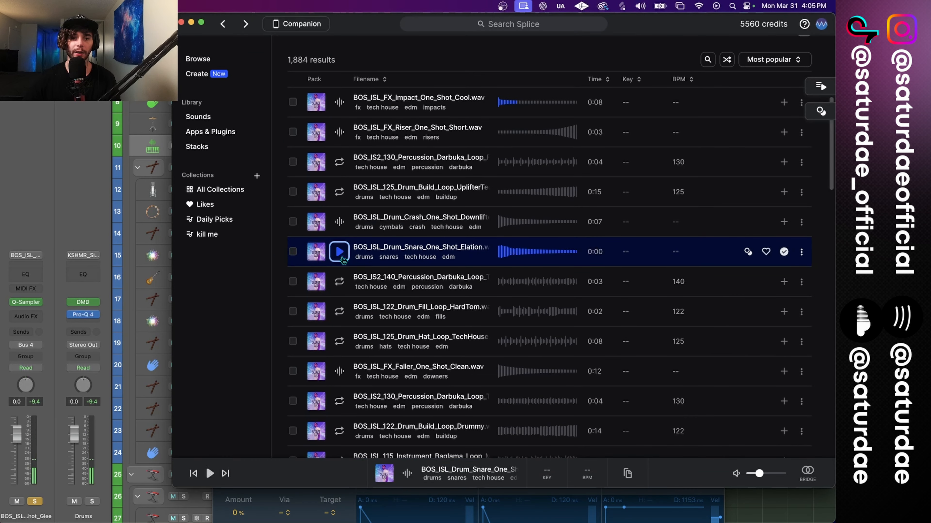
pyautogui.click(342, 258)
pyautogui.click(621, 5)
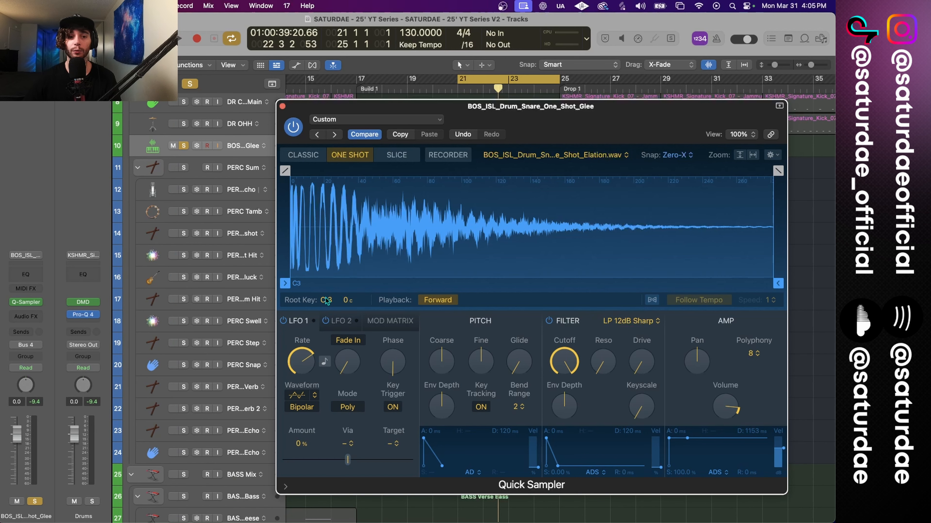
# - Close Quick Sampler and set the first snare region's Step Sequencer row to the note Root Key - C3
pyautogui.click(283, 106)
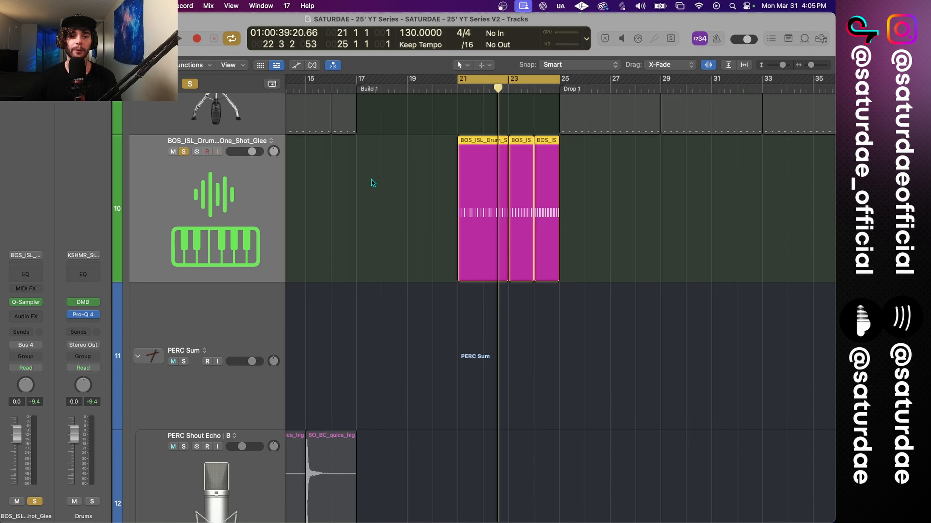
pyautogui.press('e')
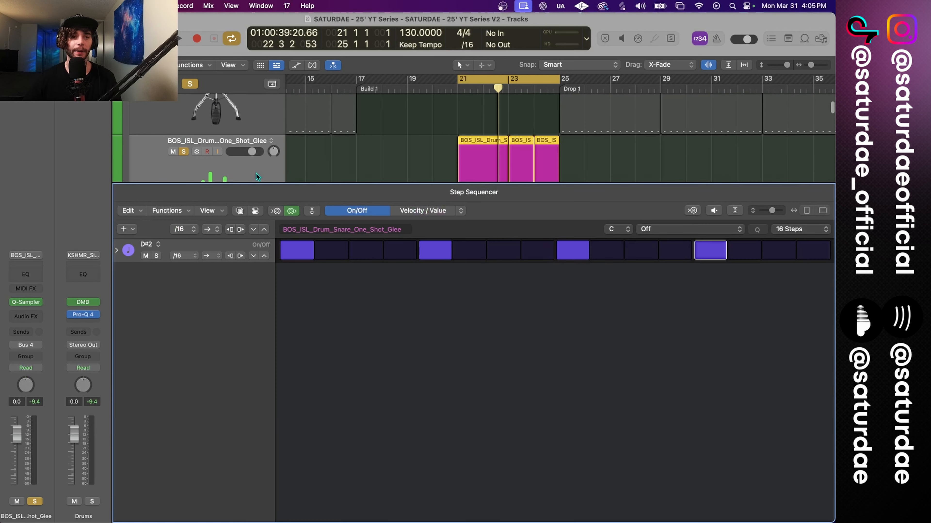
pyautogui.click(158, 245)
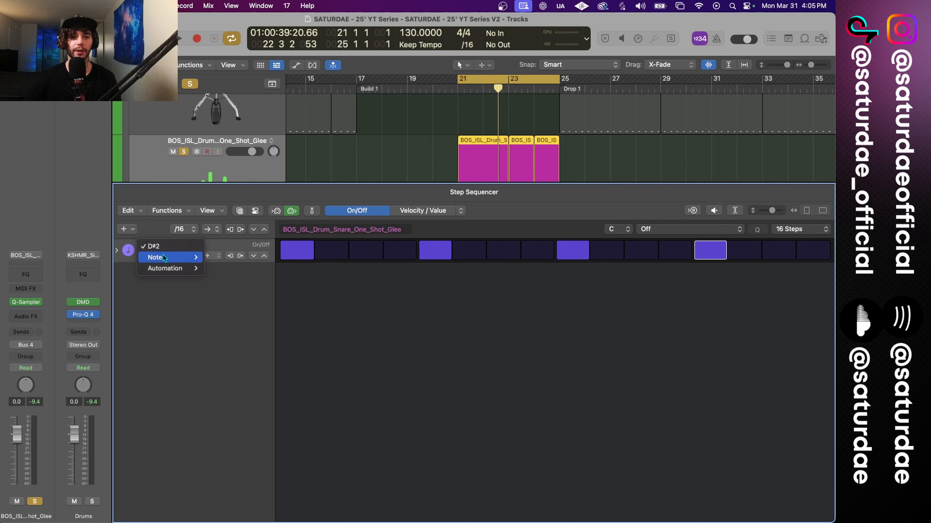
pyautogui.moveTo(162, 257)
pyautogui.moveTo(236, 280)
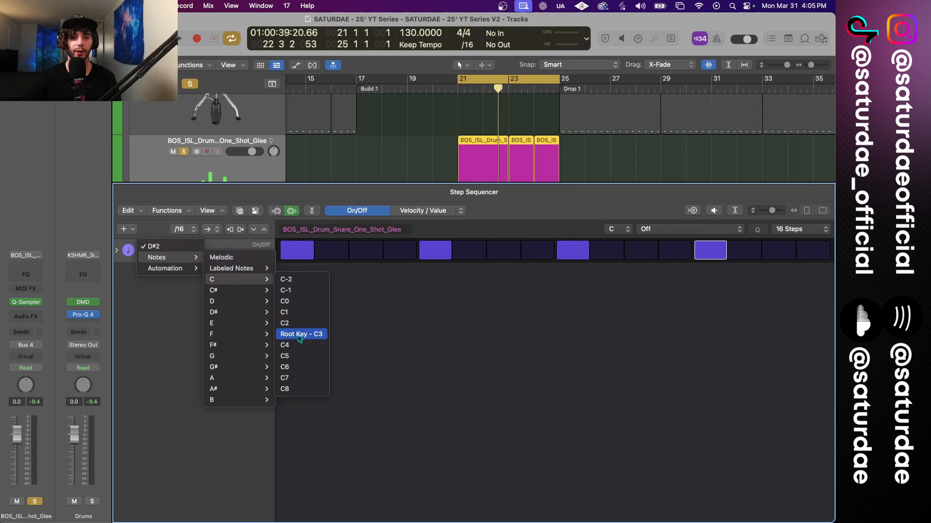
pyautogui.click(306, 335)
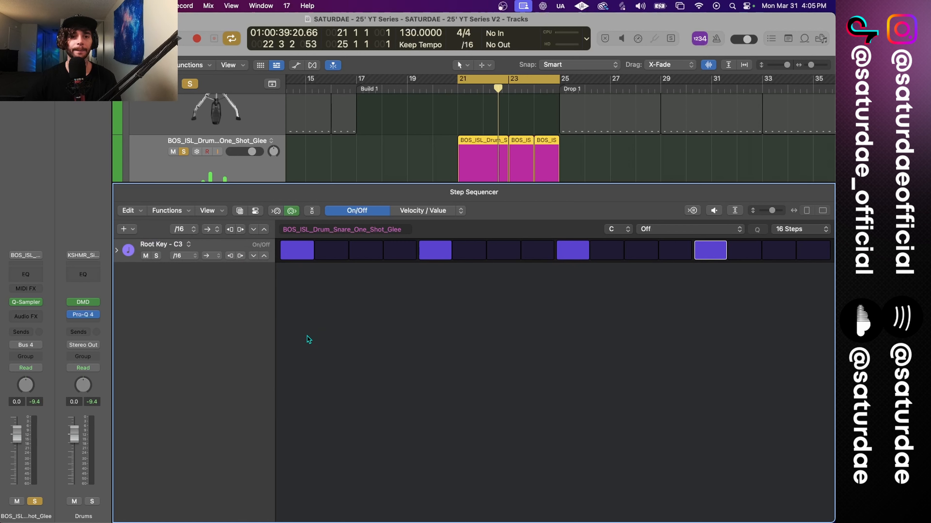
# - Play the soloed snare build from bar 21 and jump to bar 23 to compare the regions' pitch
pyautogui.press('space')
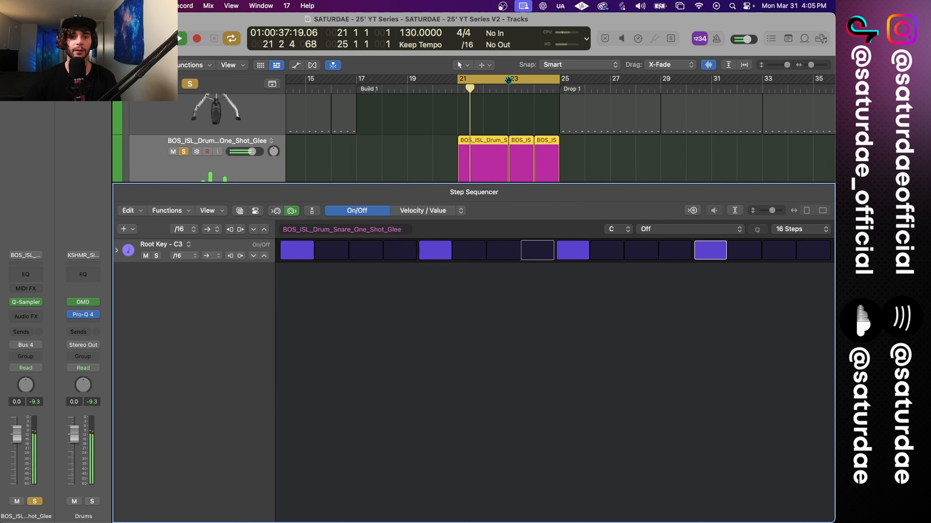
pyautogui.click(510, 88)
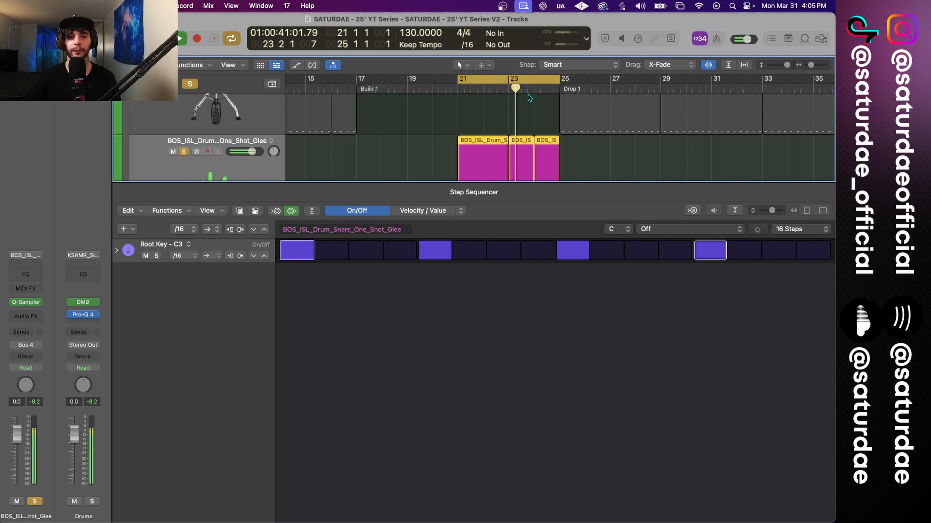
pyautogui.press('space')
# - Set the Step Sequencer row of the snare region starting at bar 23 to Root Key - C3
pyautogui.click(583, 157)
pyautogui.click(520, 153)
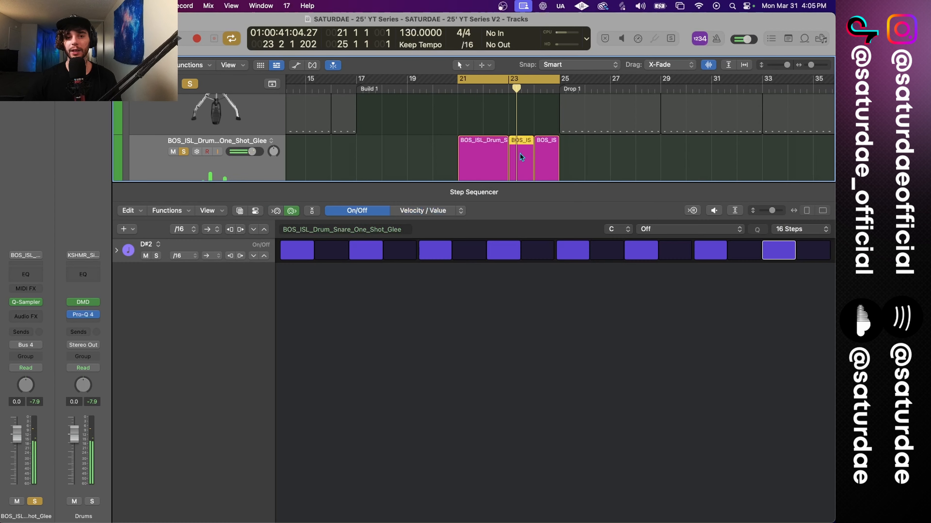
pyautogui.click(147, 245)
pyautogui.moveTo(166, 254)
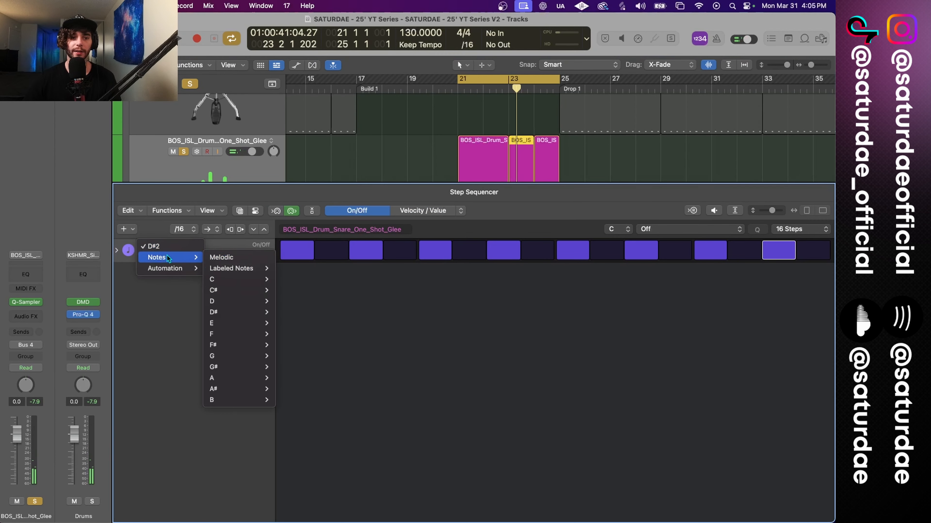
pyautogui.moveTo(220, 280)
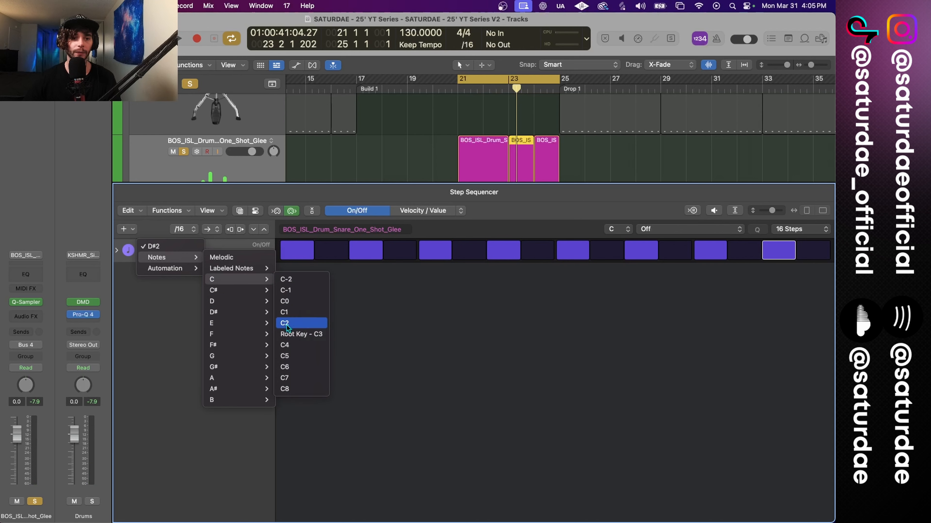
pyautogui.click(299, 338)
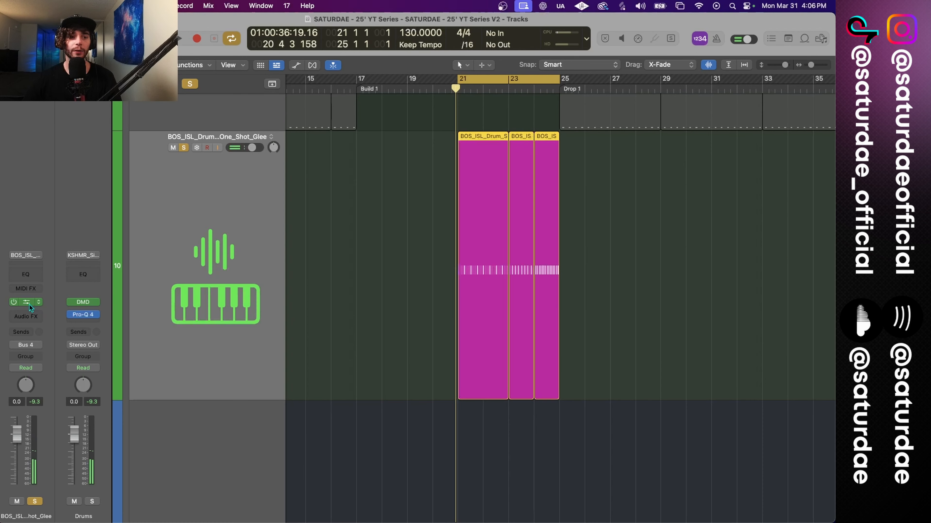
# - Set the root key of the Elation sample in Quick Sampler to A#2 and close the plug-in
pyautogui.click(28, 304)
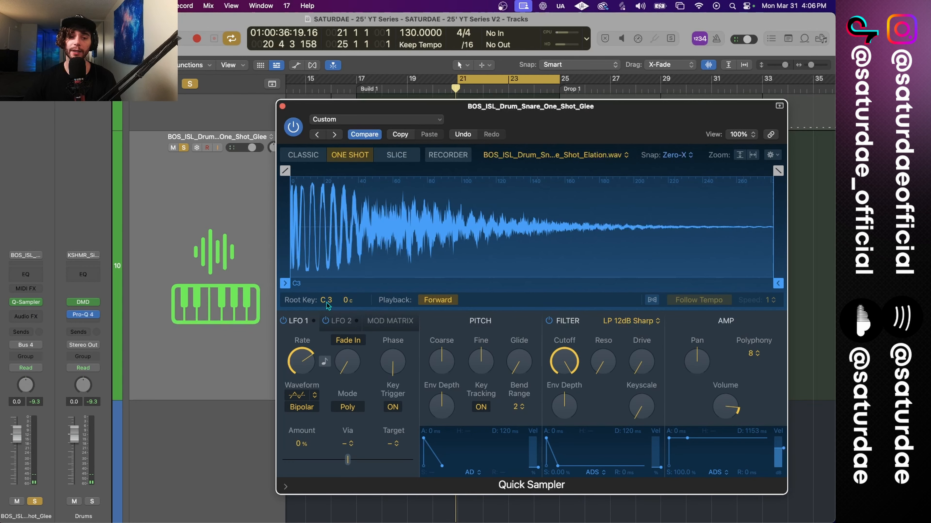
pyautogui.moveTo(326, 304); pyautogui.dragTo(326, 309)
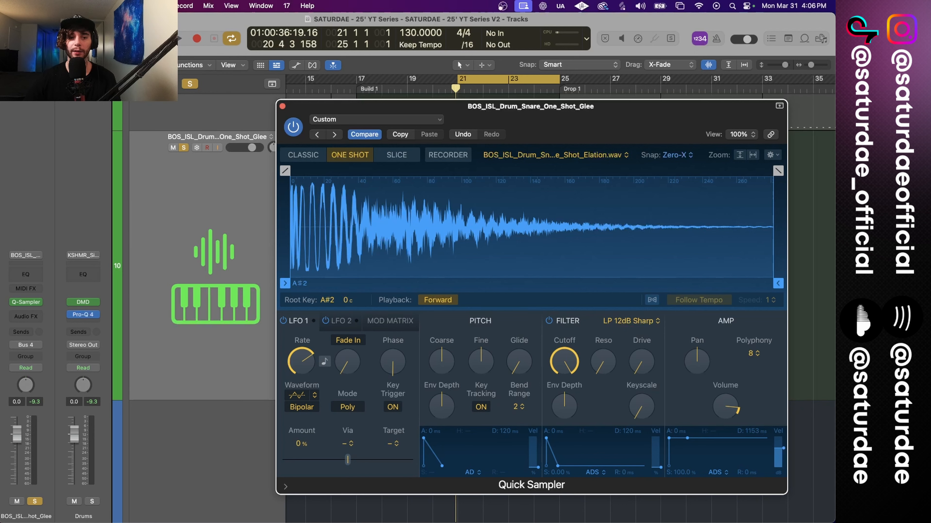
pyautogui.click(282, 106)
# - Unsolo the snare track and play the build section with the rest of the arrangement
pyautogui.scroll(-5, 385, 168)
pyautogui.press('s')
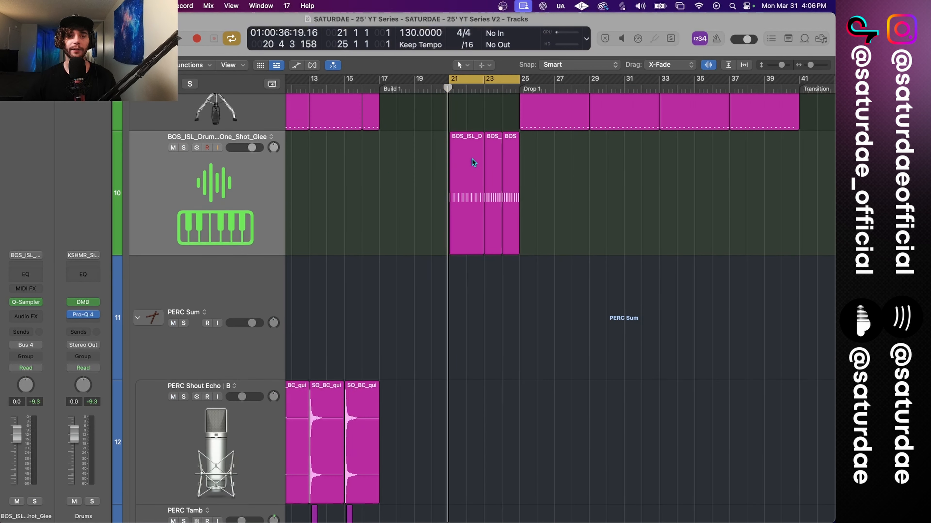
pyautogui.scroll(5, 599, 160)
pyautogui.press('space')
pyautogui.scroll(-4, 599, 160)
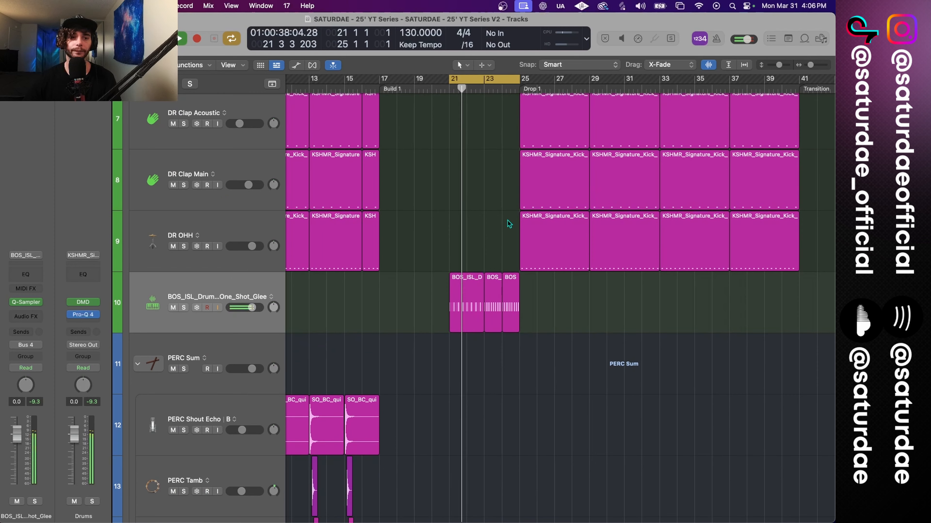
# - Lower the volume of the BOS_ISL snare track to -1.9 dB while the build section plays
pyautogui.moveTo(254, 312); pyautogui.dragTo(252, 313)
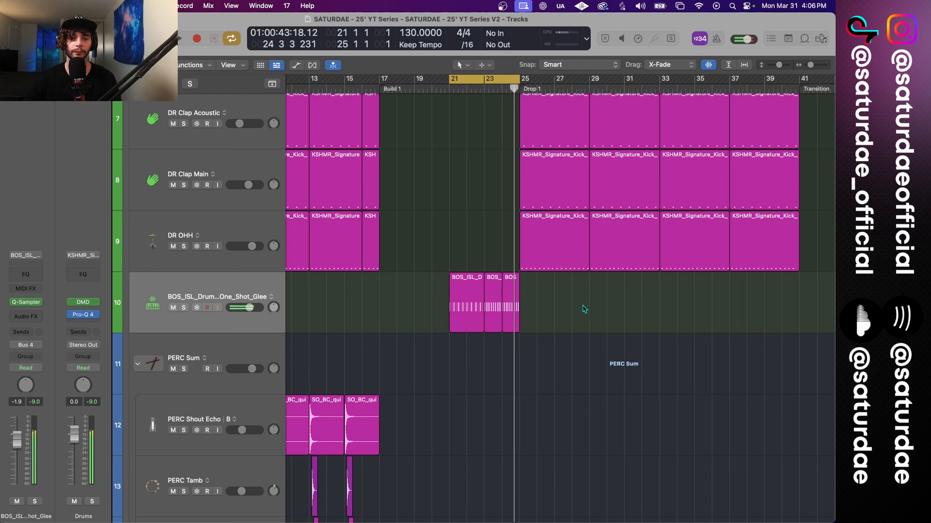
pyautogui.scroll(-4, 471, 333)
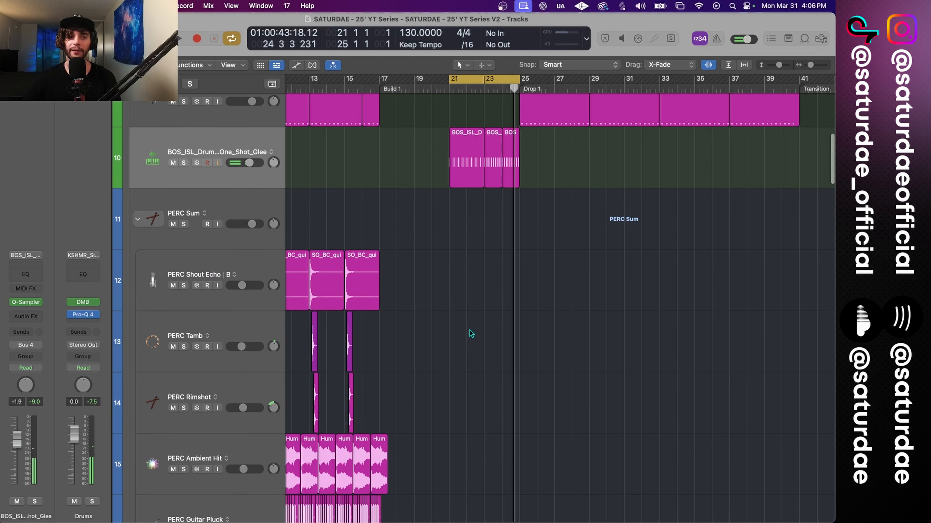
pyautogui.scroll(-3, 463, 304)
pyautogui.scroll(3, 465, 301)
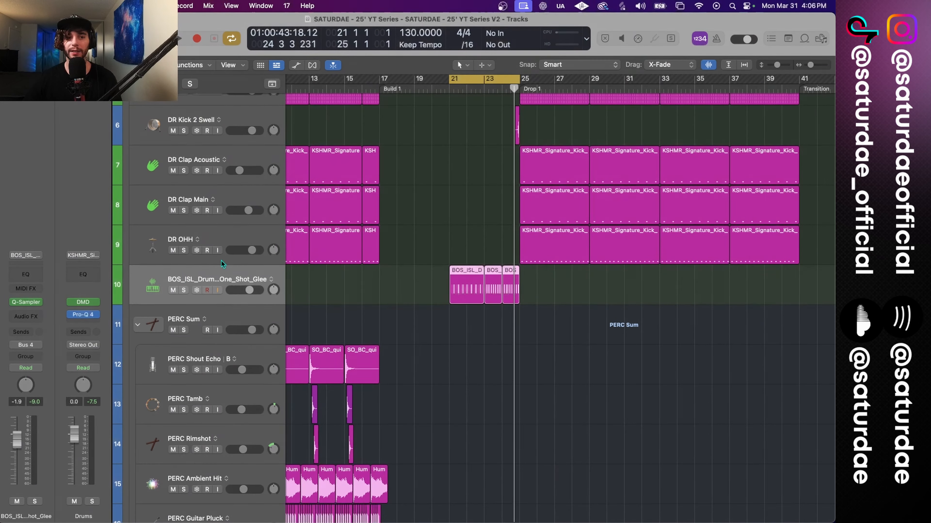
# - Open Drum Machine Designer on the Drums stack to examine its pads, and close it
pyautogui.scroll(2, 221, 259)
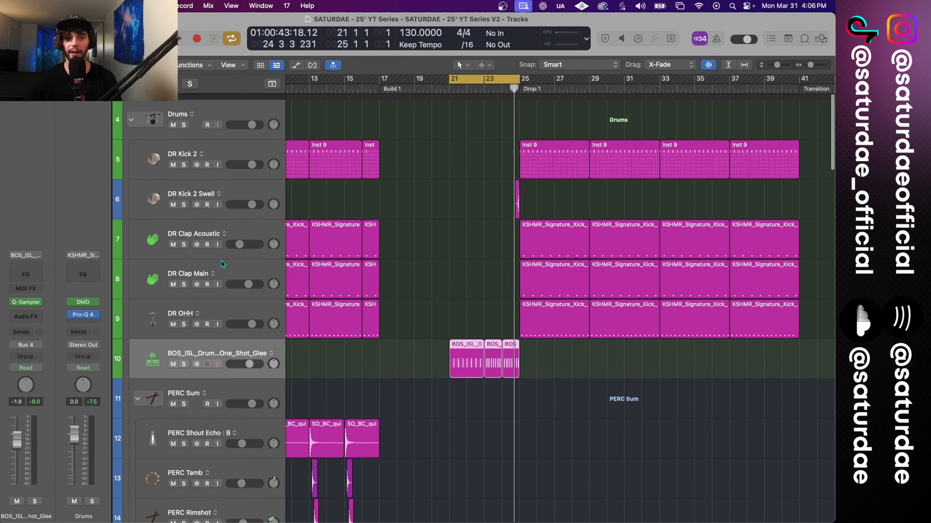
pyautogui.click(220, 125)
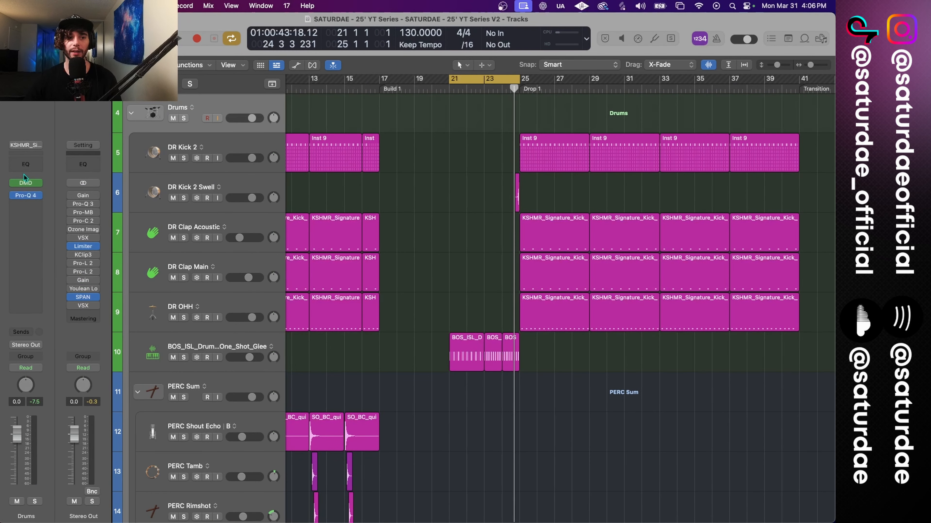
pyautogui.click(25, 184)
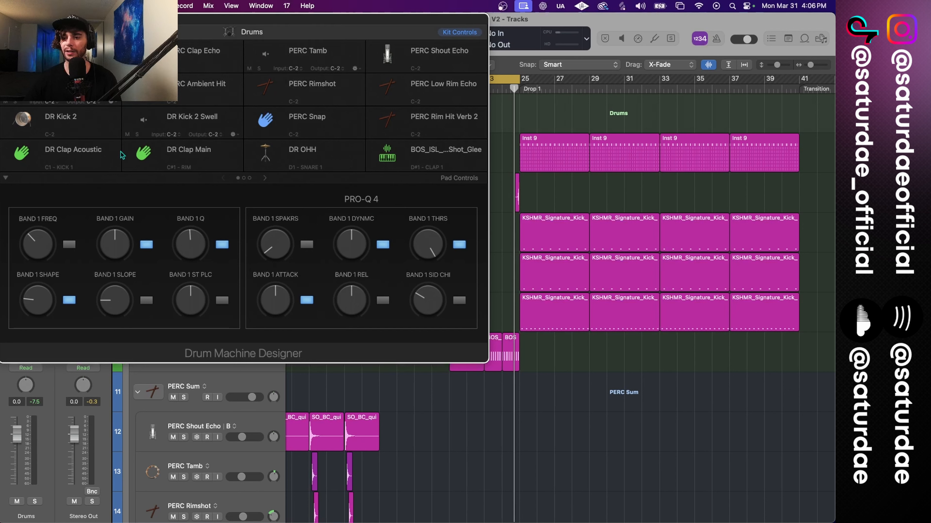
pyautogui.moveTo(255, 26); pyautogui.dragTo(433, 168)
pyautogui.click(182, 162)
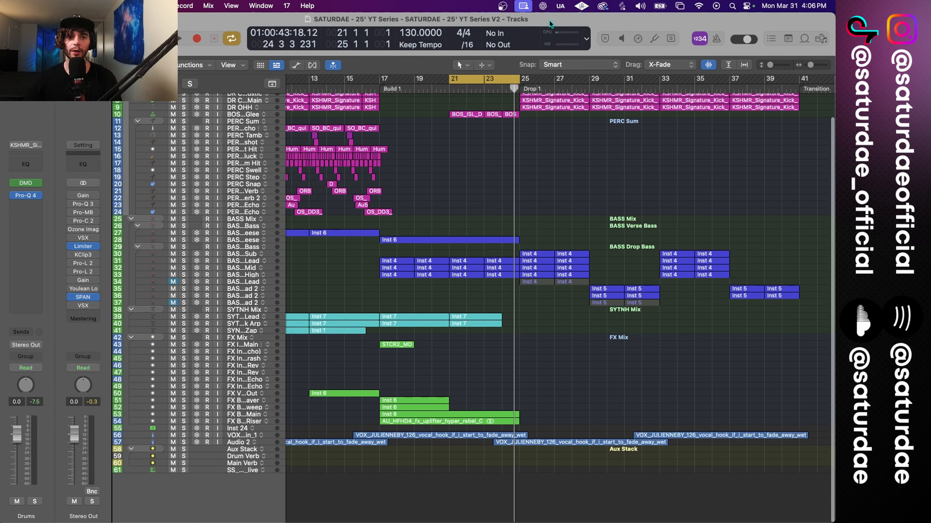
# - Bring KOYU_snare_serum_09_C.wav from Splice into Logic Pro as a new Drum Machine Designer track and close the plug-in window
pyautogui.click(622, 7)
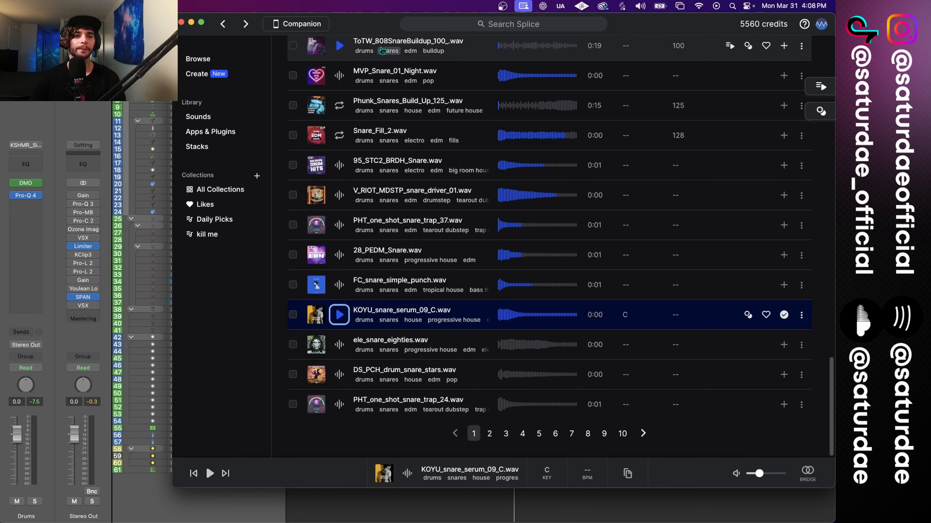
pyautogui.moveTo(349, 20); pyautogui.dragTo(487, 19)
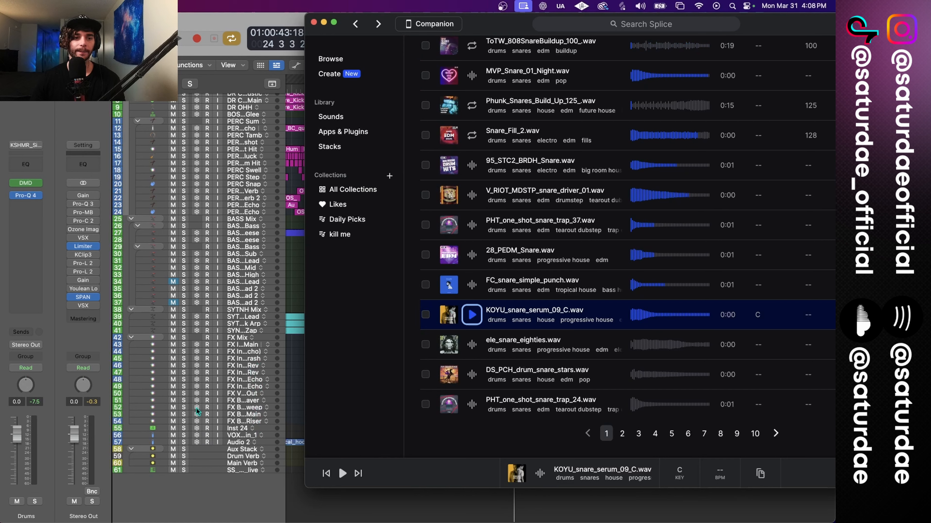
pyautogui.moveTo(430, 310); pyautogui.dragTo(234, 490)
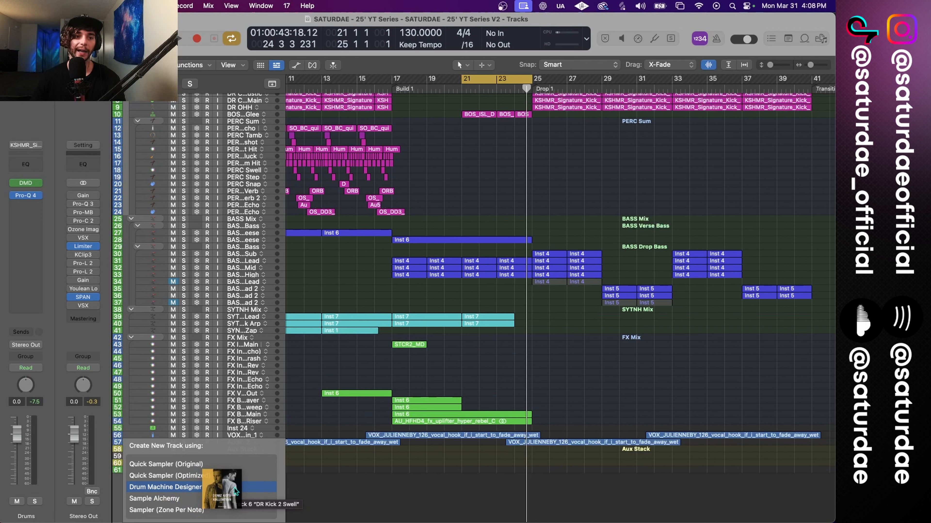
pyautogui.moveTo(234, 489); pyautogui.dragTo(234, 489)
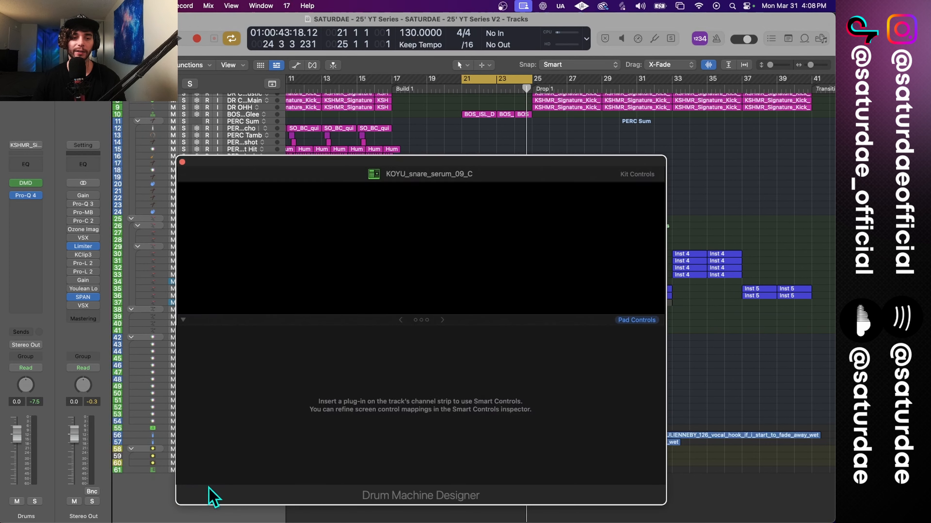
pyautogui.click(182, 162)
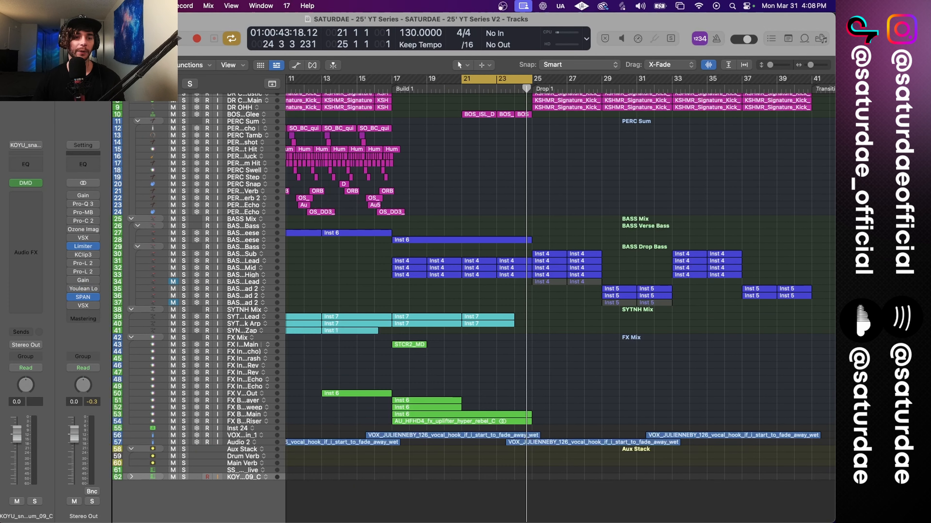
# - Expand the new KOYU snare stack and move its sample track into the Drums stack, directly above the BOS_ISL snare track
pyautogui.click(130, 476)
pyautogui.click(232, 488)
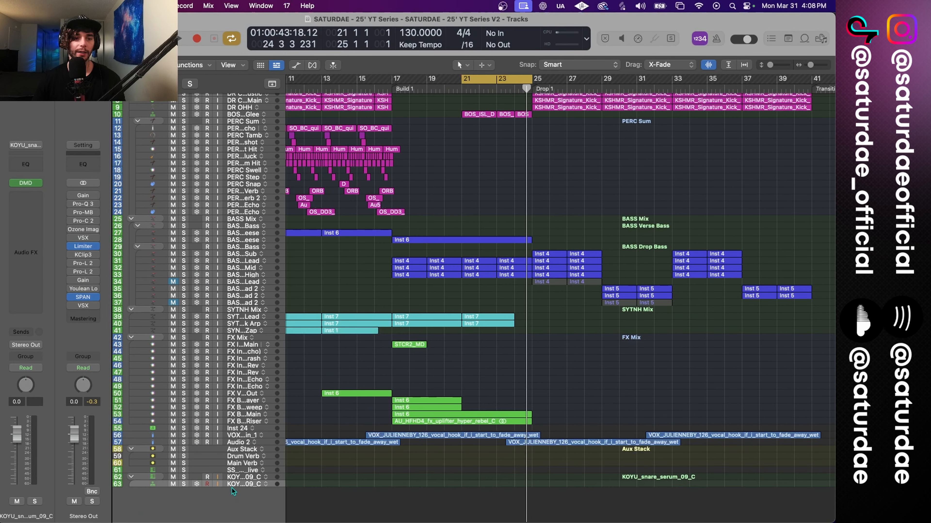
pyautogui.moveTo(247, 484); pyautogui.dragTo(245, 115)
pyautogui.scroll(5, 436, 212)
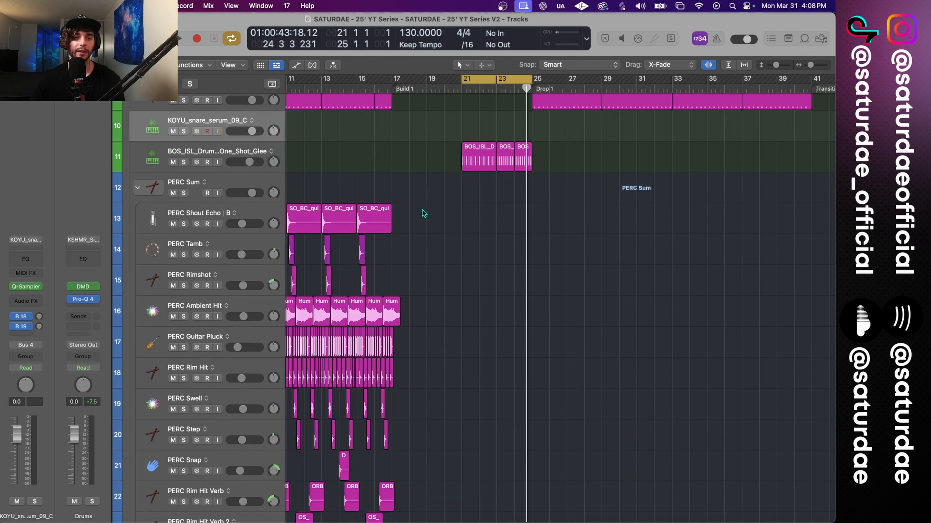
# - Delete the leftover KOYU_snare_serum_09_C stack and the adjacent SS live track at the end of the track list
pyautogui.scroll(-8, 403, 218)
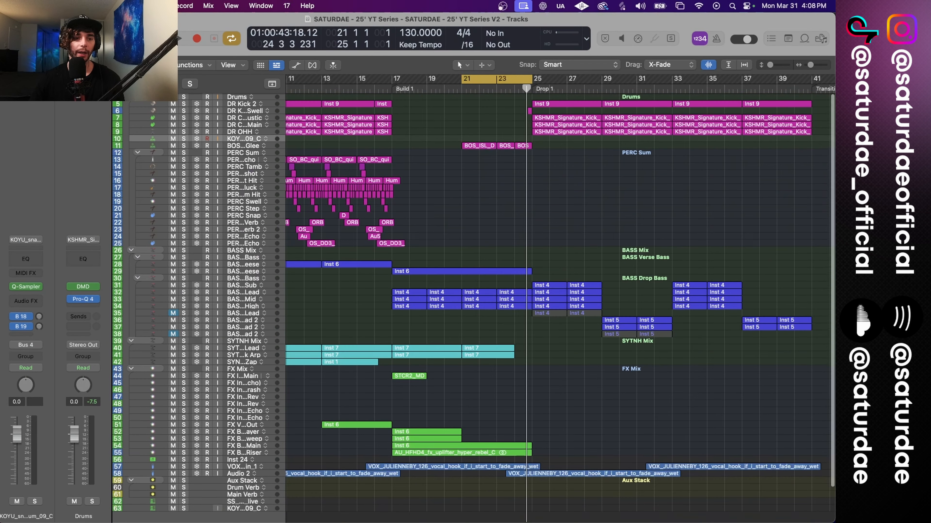
pyautogui.click(240, 509)
pyautogui.keyDown('shift'); pyautogui.click(244, 503); pyautogui.keyUp('shift')
pyautogui.press('super+BackSpace')
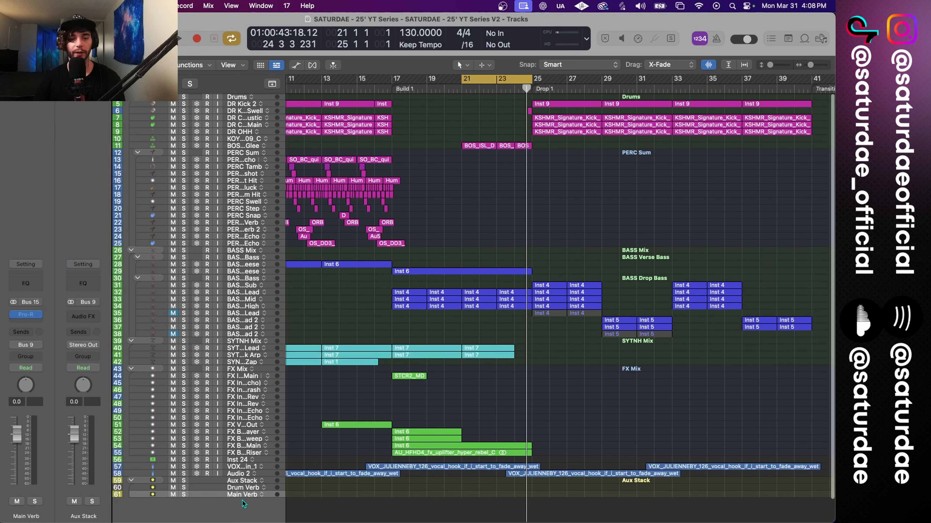
# - Copy the three snare roll regions onto the KOYU_snare_serum_09_C track and move both snare tracks above DR Clap Acoustic
pyautogui.scroll(6, 396, 219)
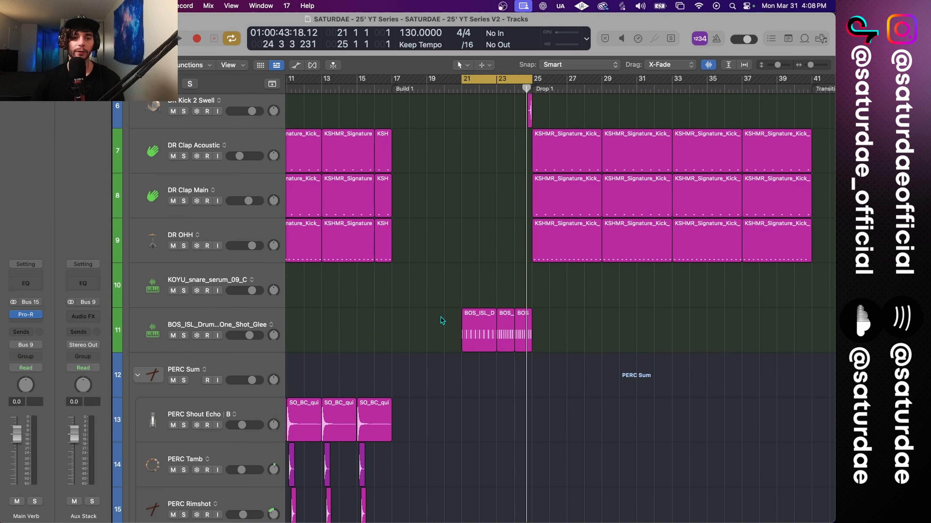
pyautogui.moveTo(478, 331); pyautogui.dragTo(478, 286)
pyautogui.moveTo(225, 317); pyautogui.dragTo(210, 139)
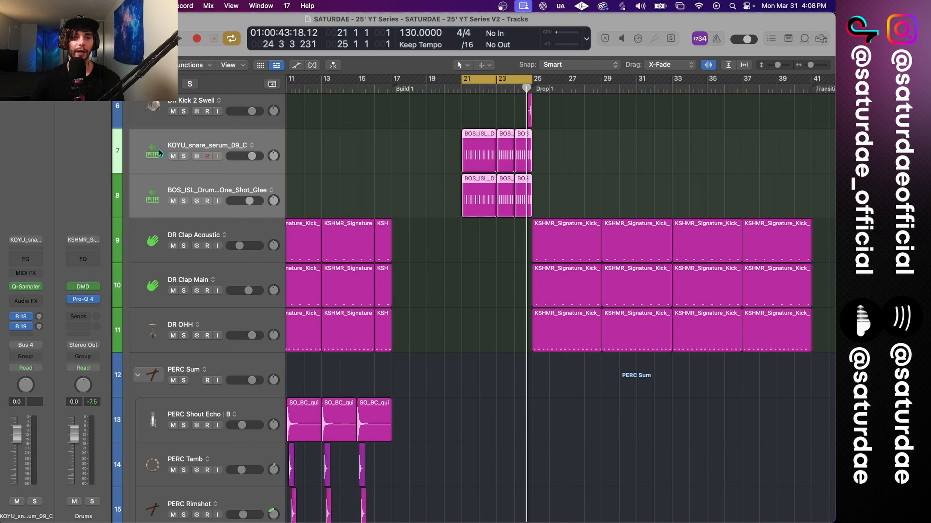
# - Give both snare tracks a snare drum icon and rename them DR Snare Low (KOYU) and DR Snare Main (BOS_ISL)
pyautogui.click(154, 155)
pyautogui.click(197, 66)
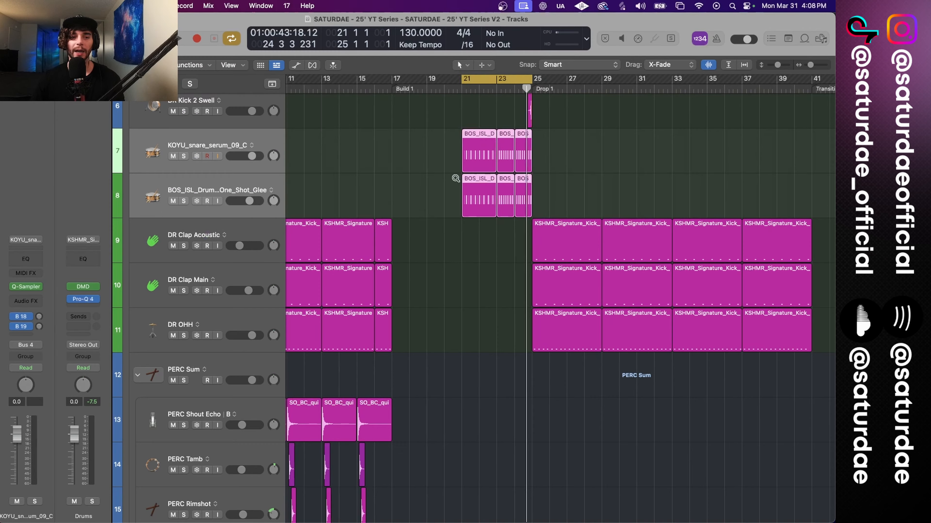
pyautogui.scroll(3, 454, 179)
pyautogui.scroll(3, 430, 181)
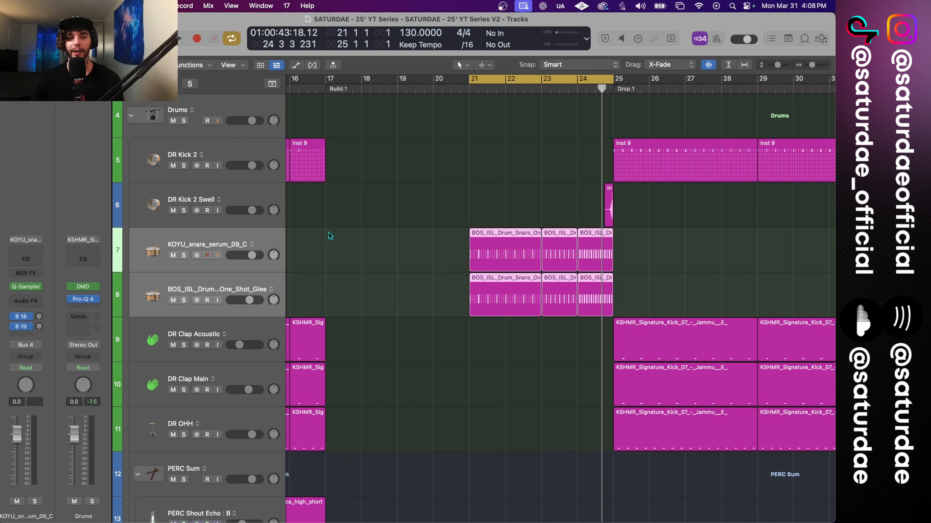
pyautogui.doubleClick(203, 246)
pyautogui.write('DR Snare Main')
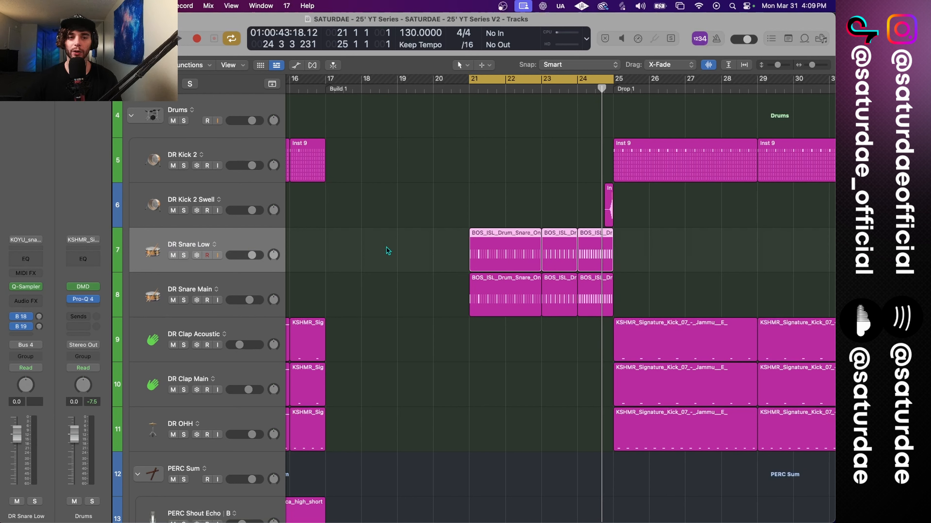
# - Solo DR Snare Low, play its roll, and check the Quick Sampler root key against the Step Sequencer row's note
pyautogui.press('s')
pyautogui.press('space')
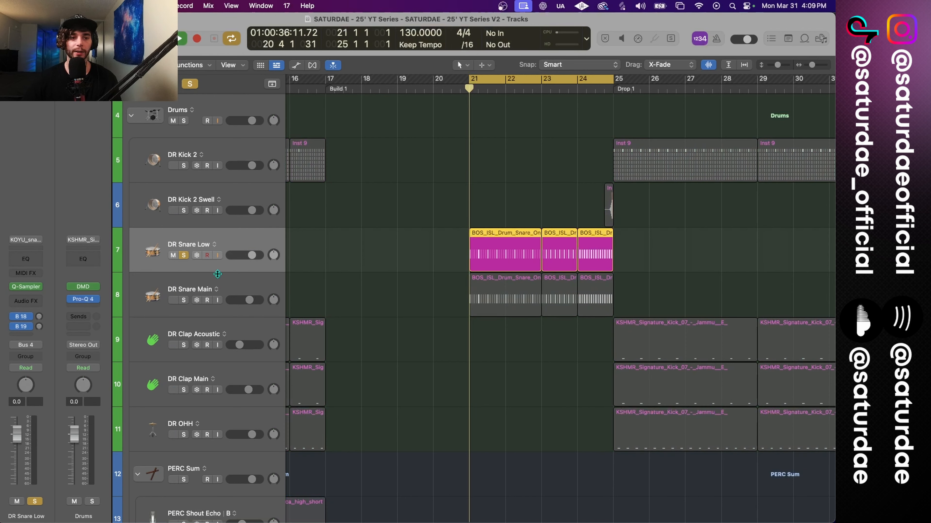
pyautogui.click(24, 290)
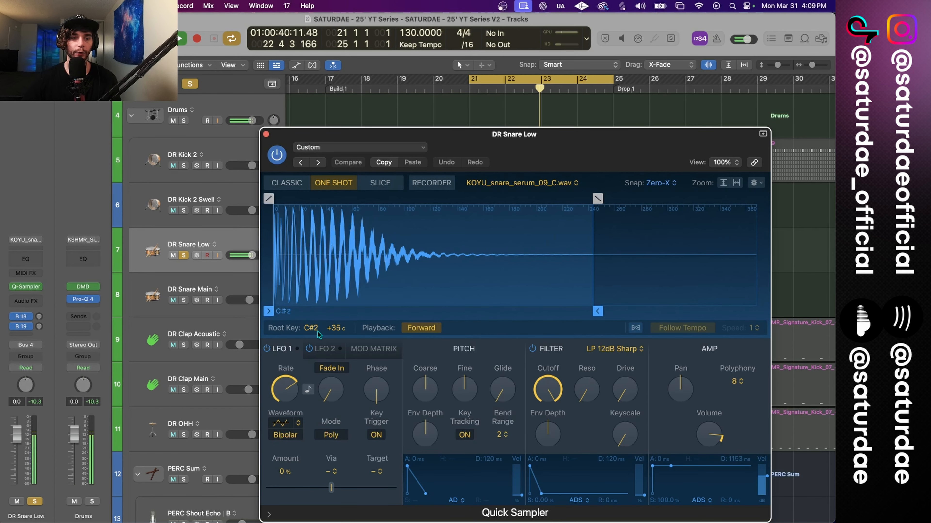
pyautogui.press('space')
pyautogui.click(266, 134)
pyautogui.press('e')
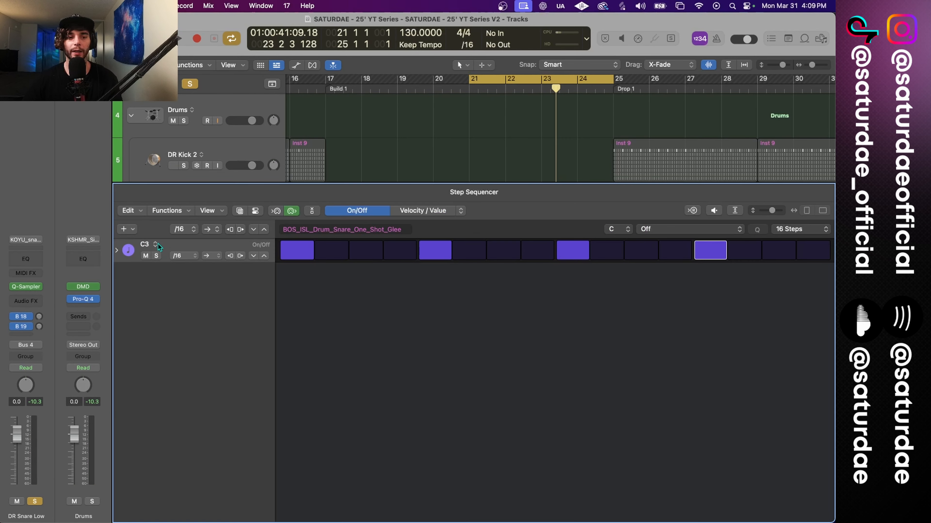
pyautogui.press('e')
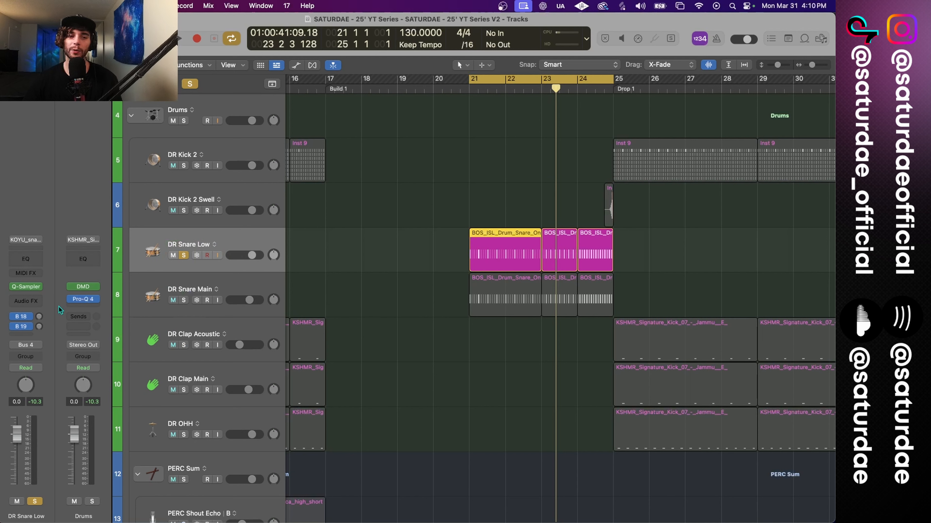
# - Set the root key of the DR Snare Low sample to C3 in Quick Sampler and play the roll
pyautogui.click(26, 287)
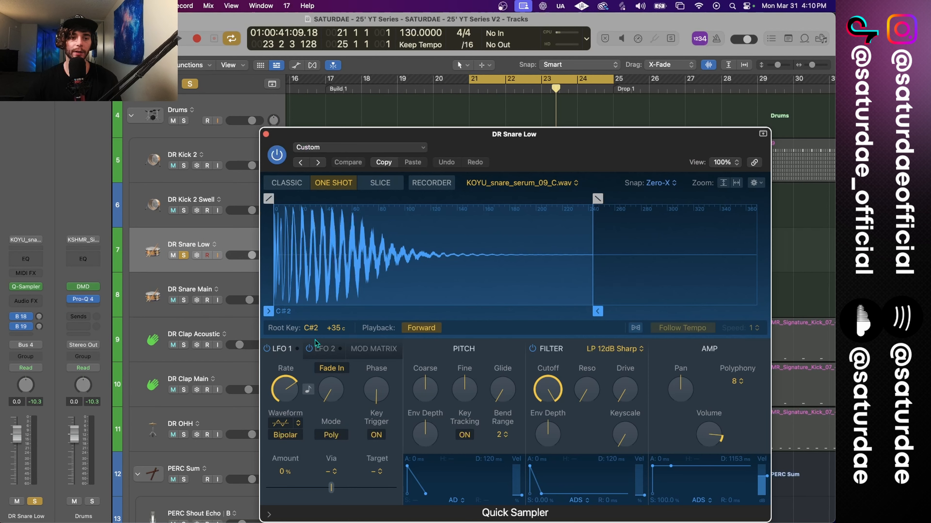
pyautogui.moveTo(319, 335); pyautogui.dragTo(319, 325)
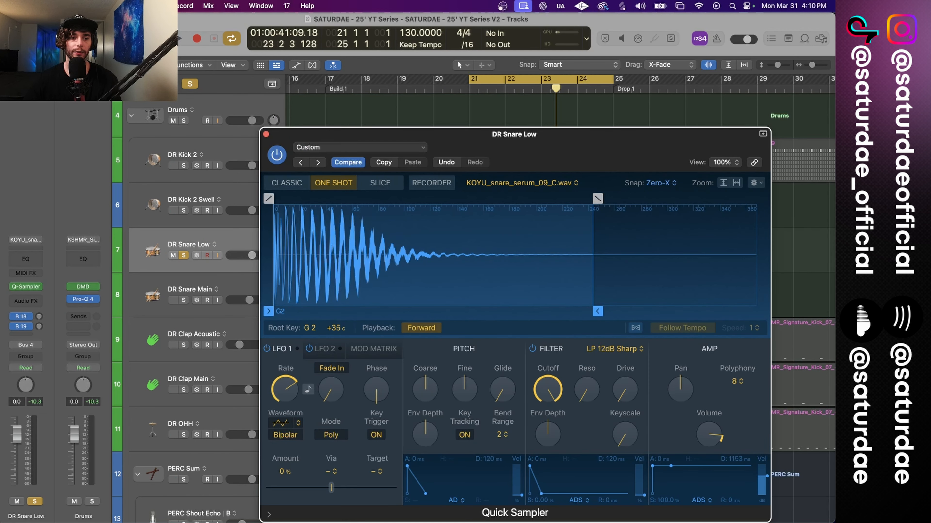
pyautogui.press('space')
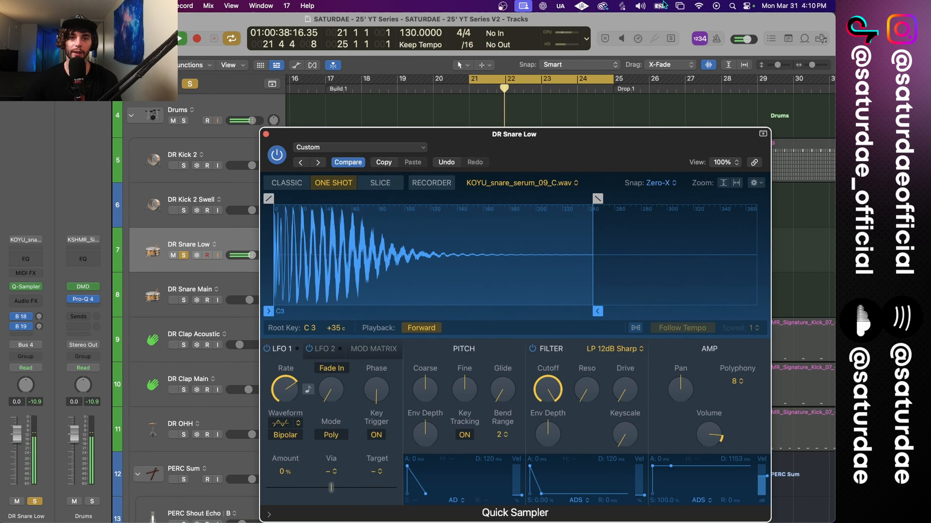
# - Switch to Splice, preview KOYU_snare_serum_09_C.wav for comparison, and return to Logic Pro
pyautogui.click(624, 5)
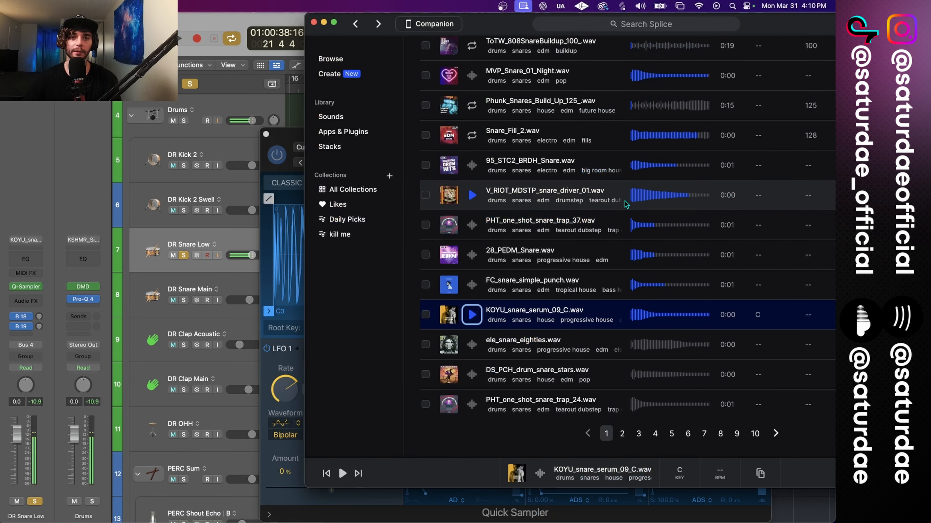
pyautogui.click(466, 318)
pyautogui.click(466, 318)
pyautogui.press('super+Tab')
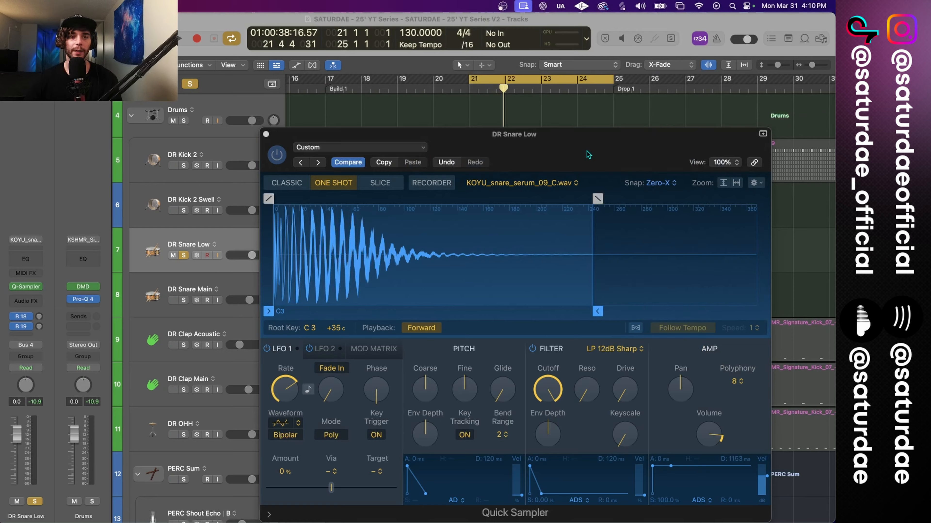
# - Close the DR Snare Low sampler, and unsolo and mute that track
pyautogui.moveTo(587, 152); pyautogui.dragTo(490, 94)
pyautogui.moveTo(278, 82); pyautogui.dragTo(358, 116)
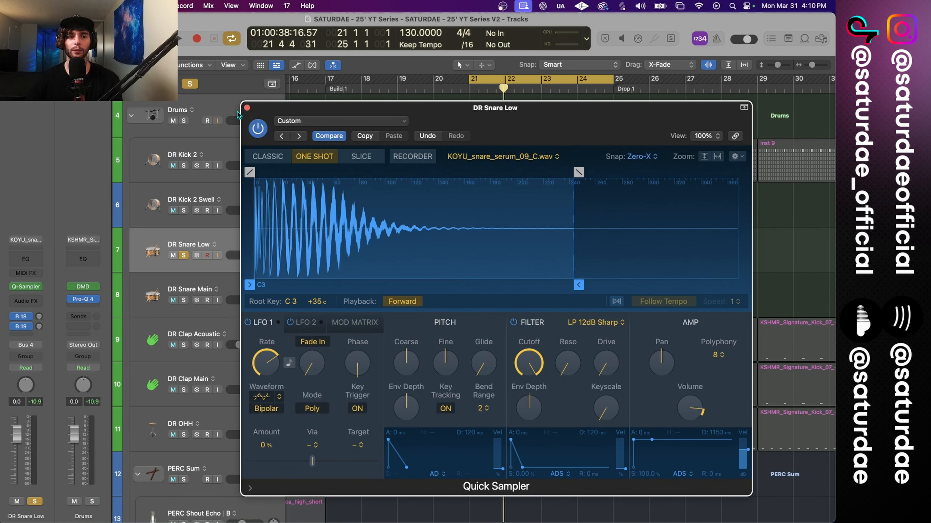
pyautogui.click(247, 108)
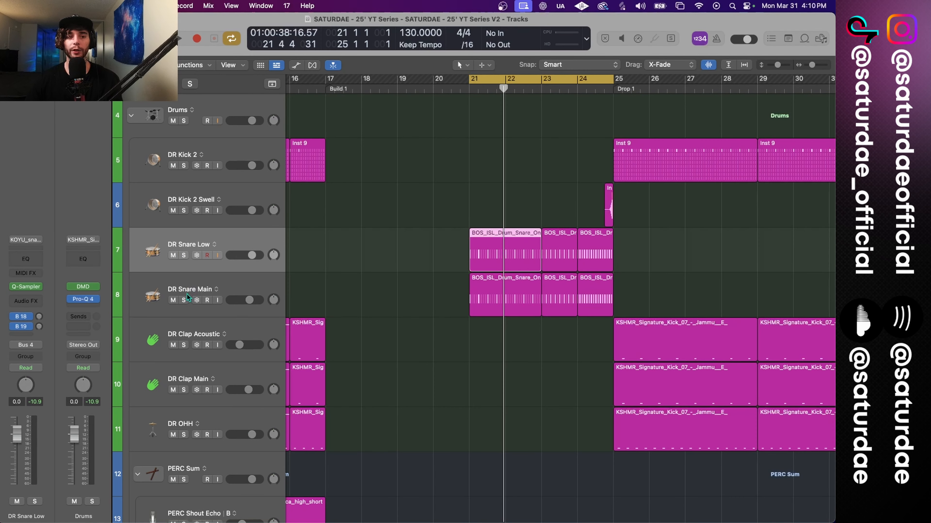
pyautogui.click(173, 256)
pyautogui.scroll(-2, 537, 160)
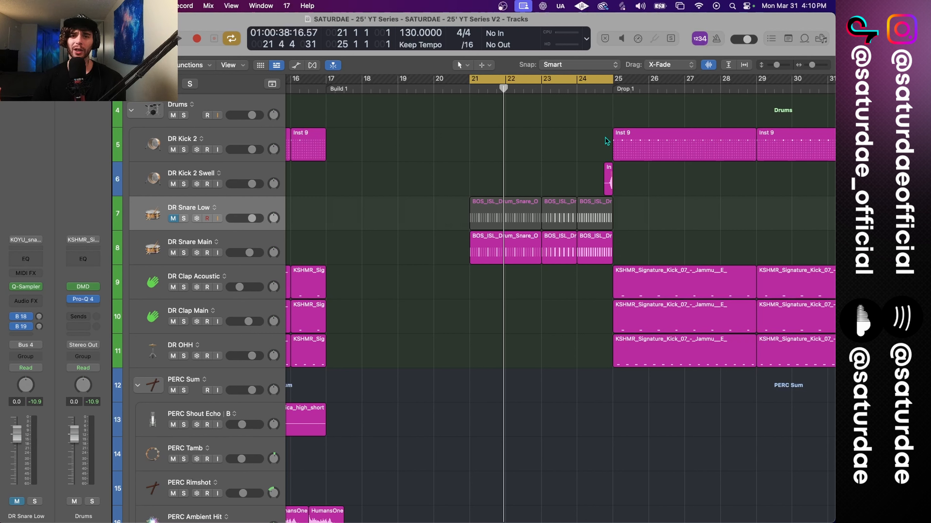
pyautogui.click(267, 244)
pyautogui.moveTo(360, 245); pyautogui.dragTo(665, 240)
pyautogui.click(672, 245)
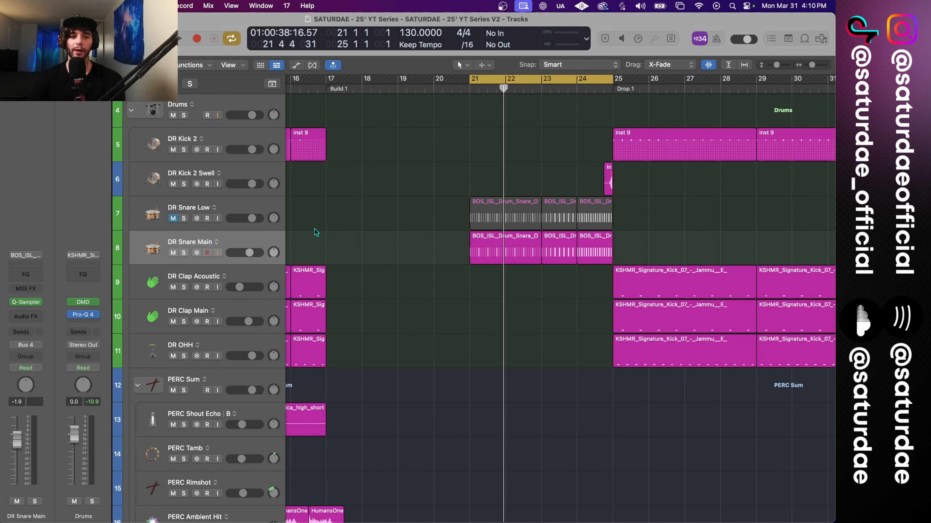
pyautogui.click(232, 206)
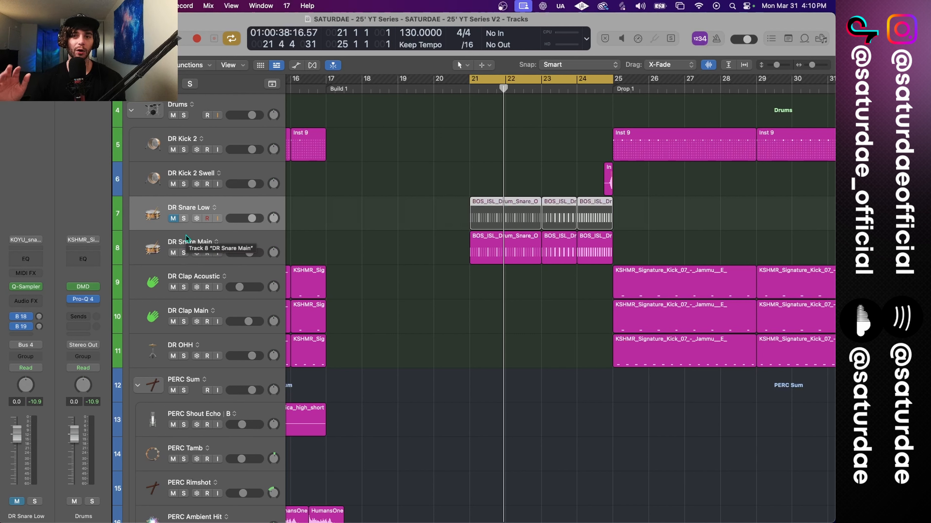
# - Unmute DR Snare Low, solo both snare tracks, and arrange their Quick Sampler windows so both waveforms can be compared
pyautogui.click(174, 219)
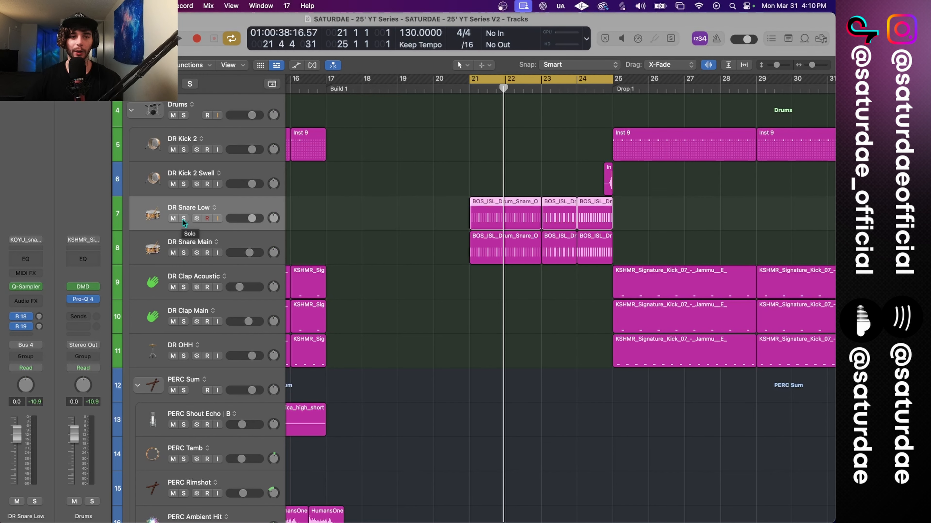
pyautogui.click(183, 219)
pyautogui.click(184, 253)
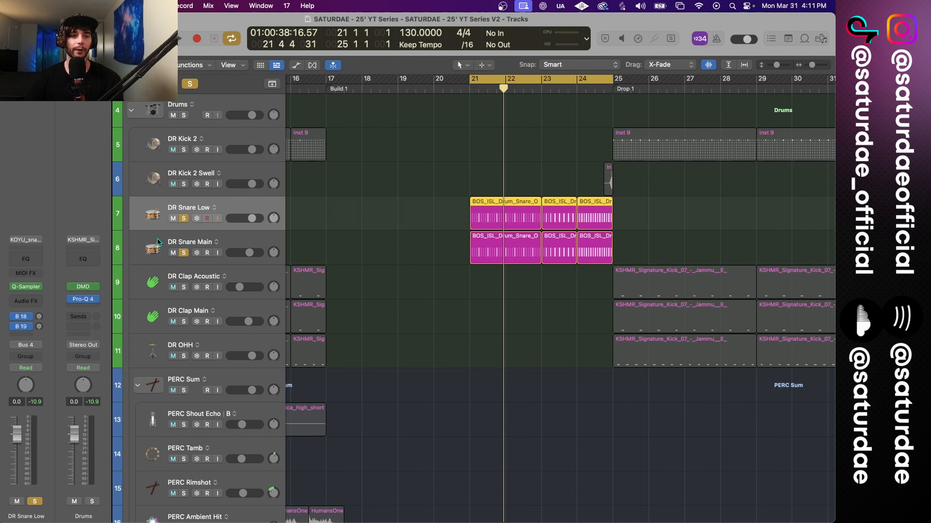
pyautogui.click(229, 240)
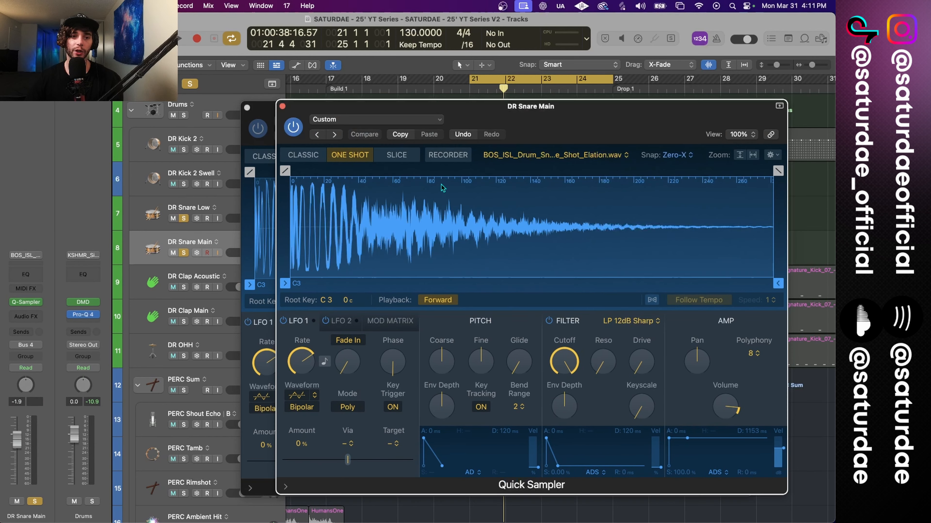
pyautogui.moveTo(501, 120); pyautogui.dragTo(440, 241)
pyautogui.moveTo(480, 135); pyautogui.dragTo(474, 63)
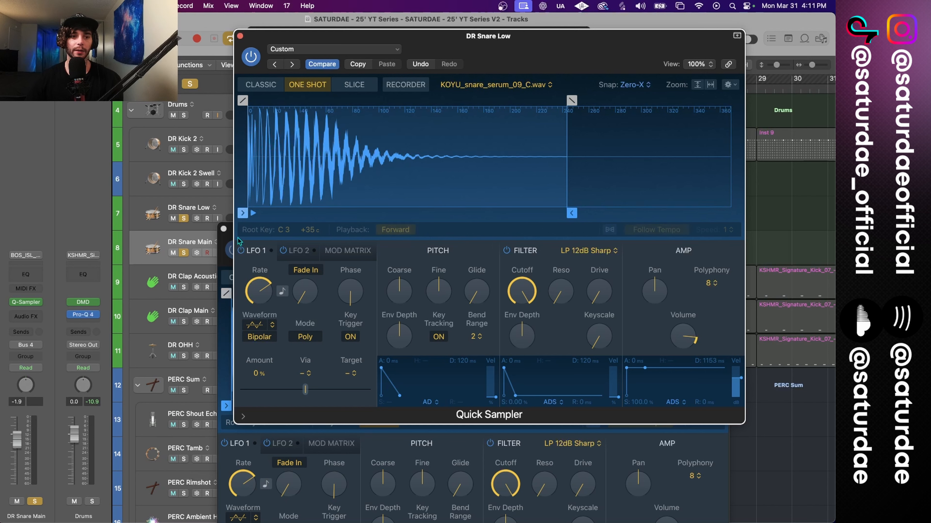
pyautogui.click(223, 251)
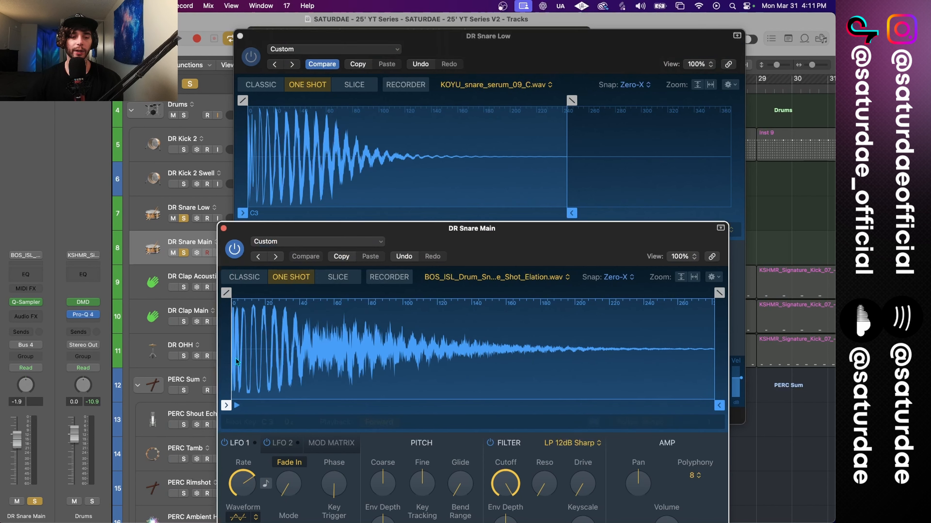
# - Try trimming the DR Snare Main sample's start to about 0.03 s with a 0.039 s fade-in, and play both snares
pyautogui.moveTo(226, 406); pyautogui.dragTo(245, 405)
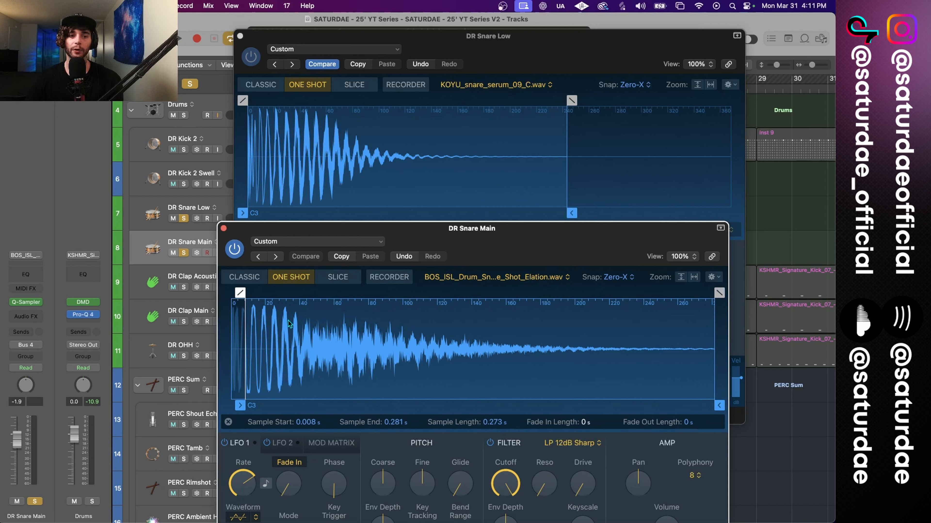
pyautogui.moveTo(240, 405)
pyautogui.mouseDown()
pyautogui.moveTo(226, 405)
pyautogui.moveTo(277, 406)
pyautogui.mouseUp()
pyautogui.moveTo(277, 292); pyautogui.dragTo(345, 292)
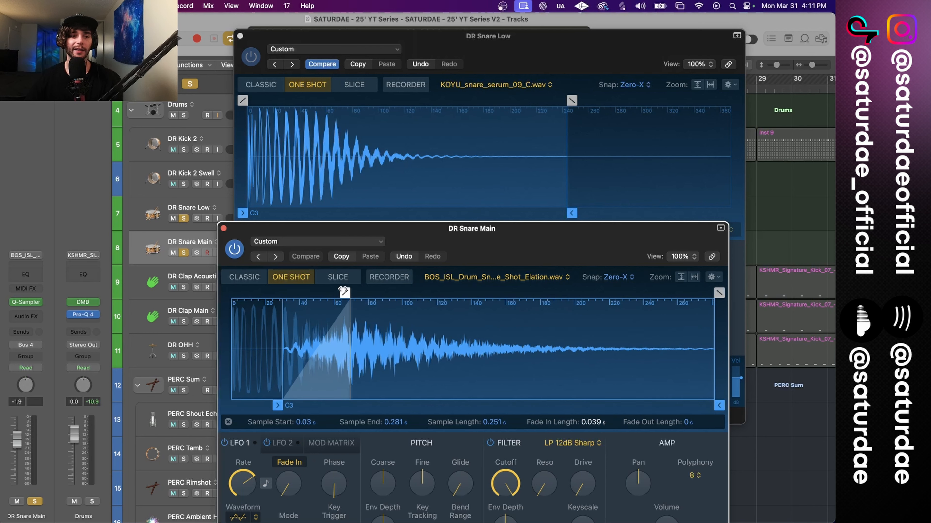
pyautogui.press('space')
pyautogui.moveTo(243, 100); pyautogui.dragTo(180, 108)
pyautogui.press('space')
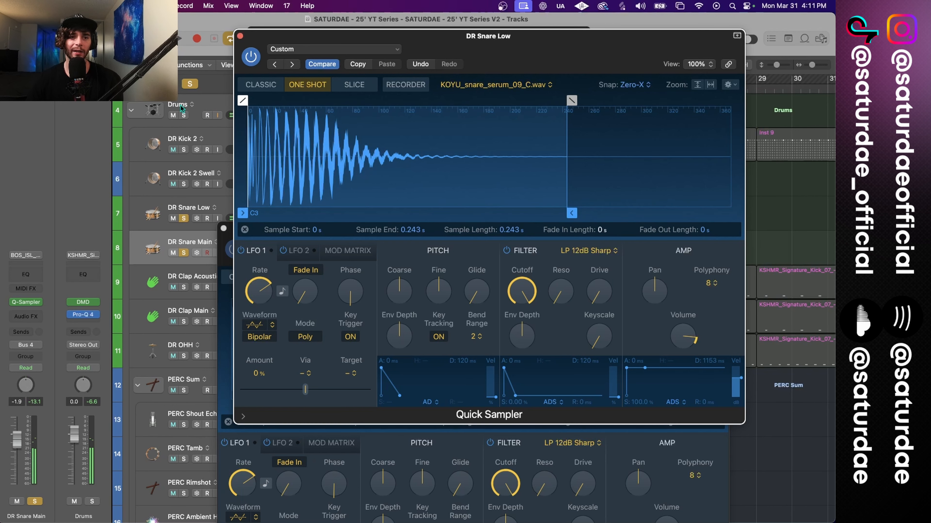
# - Close the DR Snare Low sampler, unsolo that track, and try a fade-in of about 0.032 s on DR Snare Main during playback
pyautogui.click(240, 36)
pyautogui.click(184, 219)
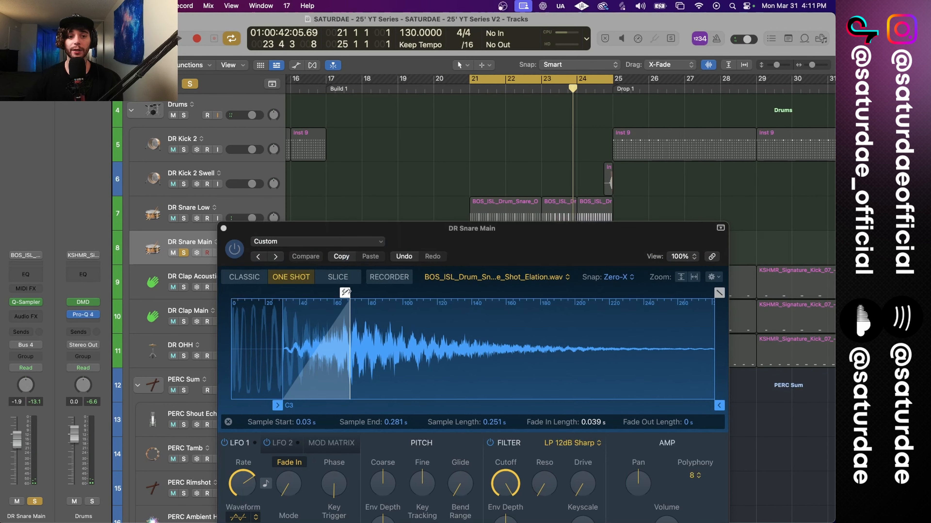
pyautogui.moveTo(345, 293)
pyautogui.mouseDown()
pyautogui.moveTo(410, 294)
pyautogui.moveTo(333, 294)
pyautogui.mouseUp()
pyautogui.press('space')
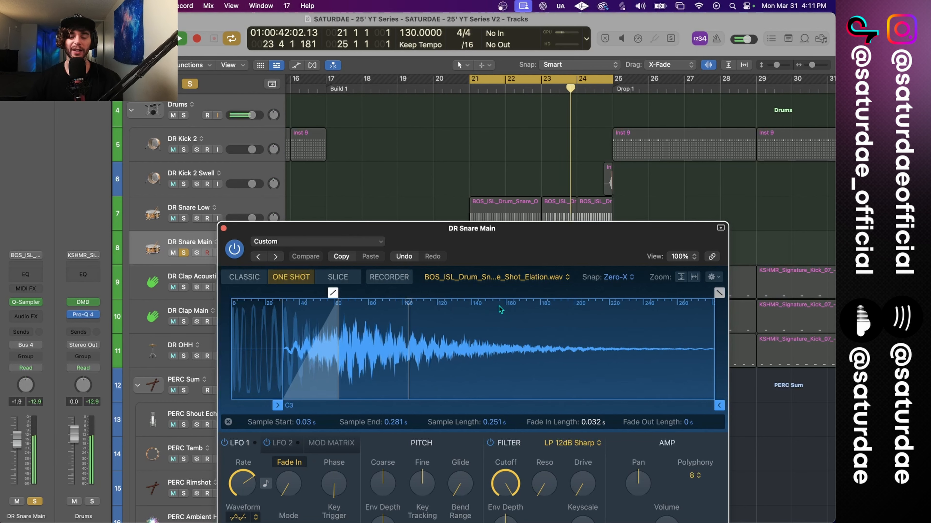
pyautogui.press('space')
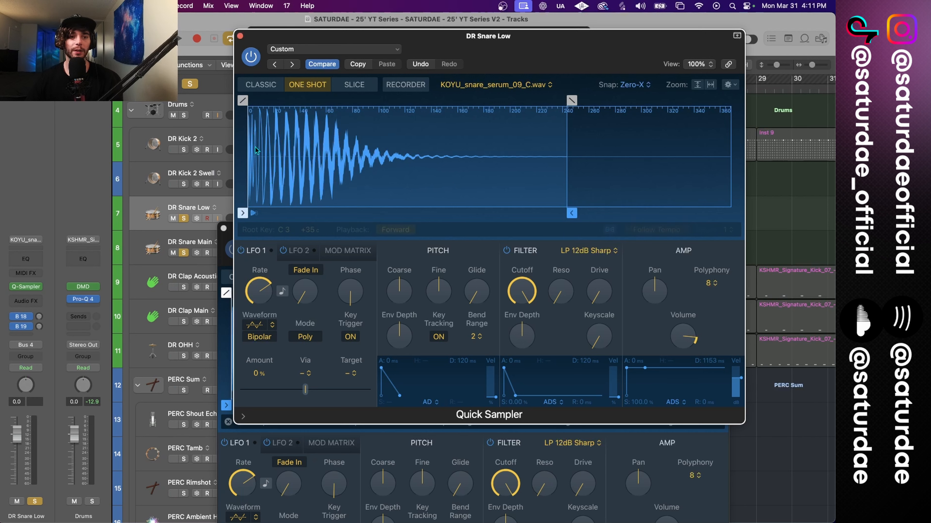
# - Play the snares with the DR Snare Low sampler open, and shorten its sample end to about 0.232 s
pyautogui.click(397, 50)
pyautogui.click(503, 52)
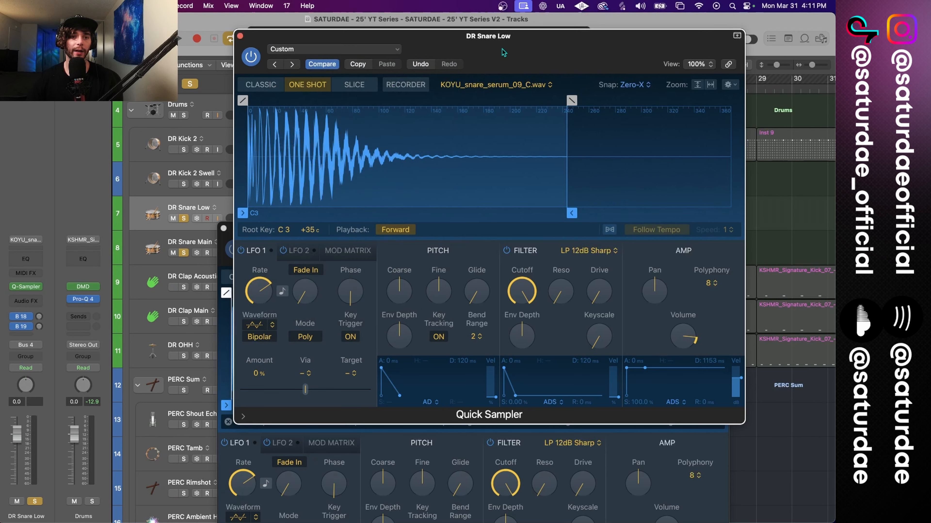
pyautogui.press('space')
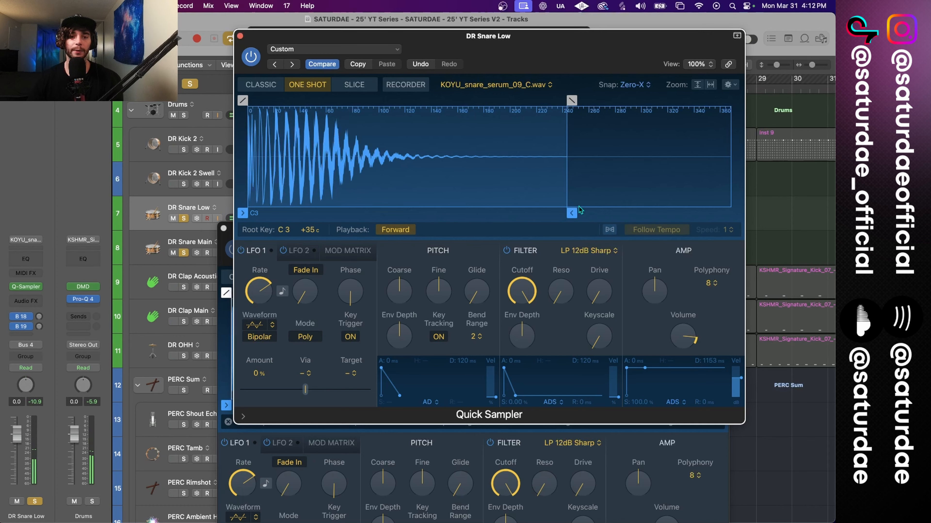
pyautogui.moveTo(570, 211); pyautogui.dragTo(556, 211)
# - Place the two snare samplers side by side and set the DR Snare Low sample length to 0.281 s
pyautogui.moveTo(536, 56); pyautogui.dragTo(679, 41)
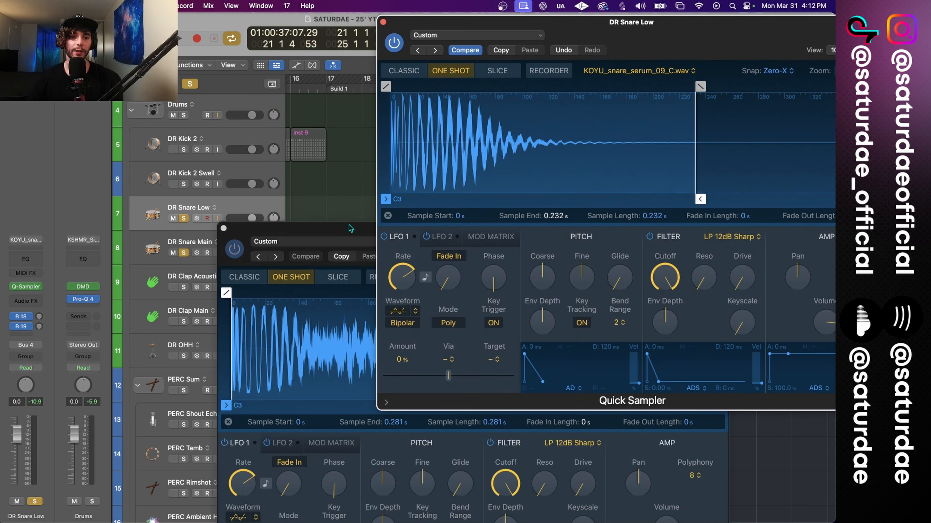
pyautogui.moveTo(340, 224); pyautogui.dragTo(256, 73)
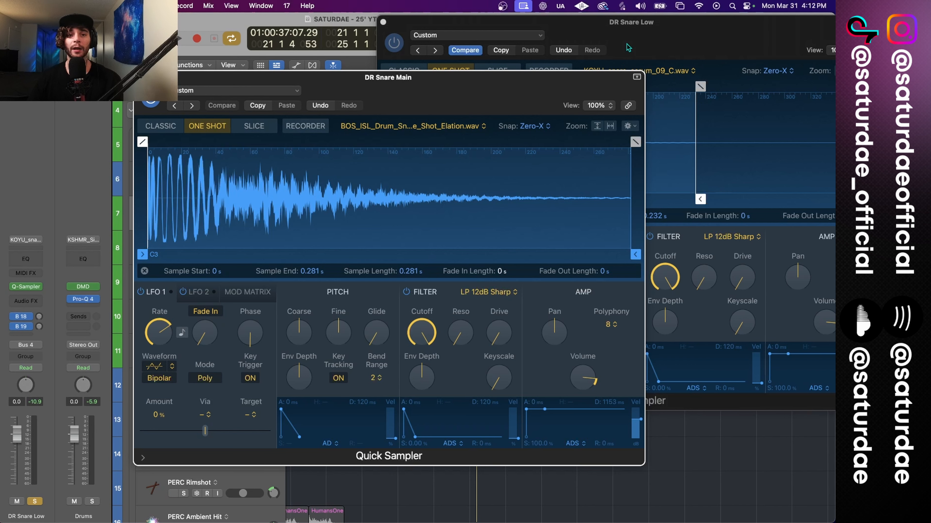
pyautogui.click(696, 49)
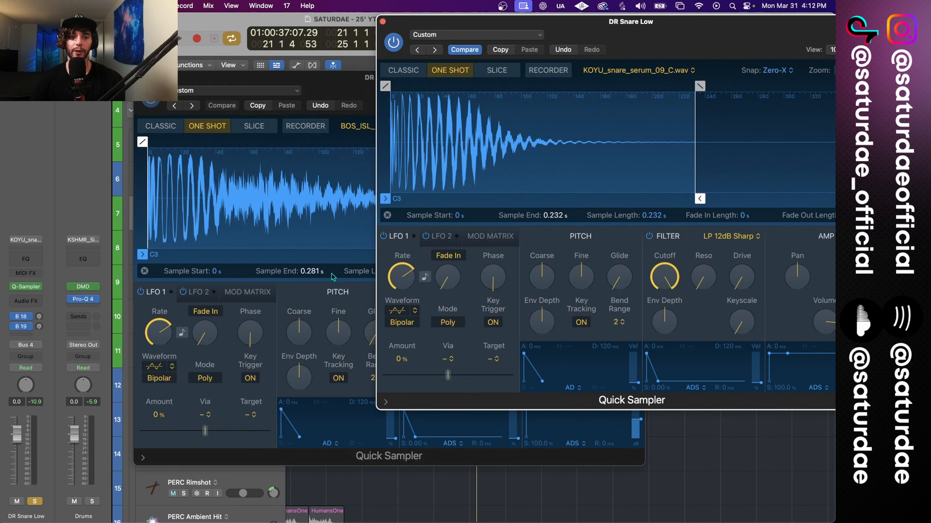
pyautogui.doubleClick(659, 217)
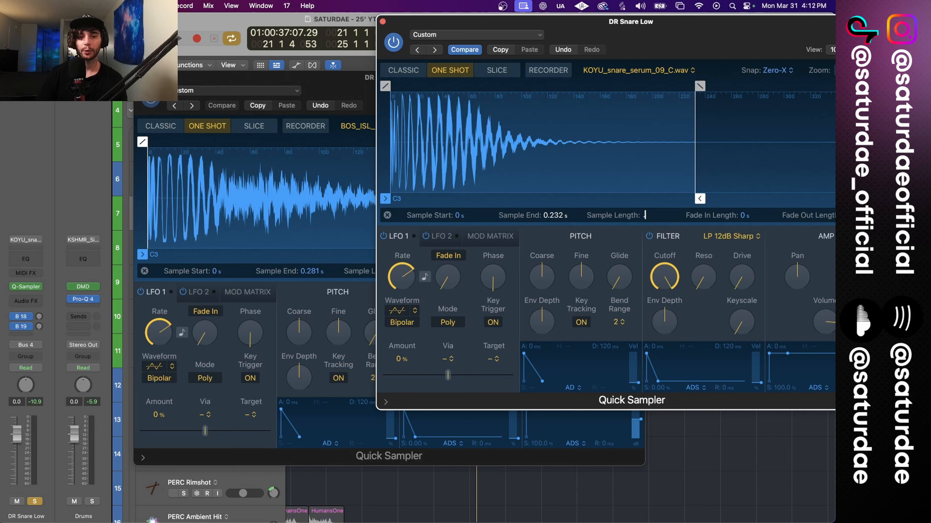
pyautogui.write('.281')
pyautogui.press('Return')
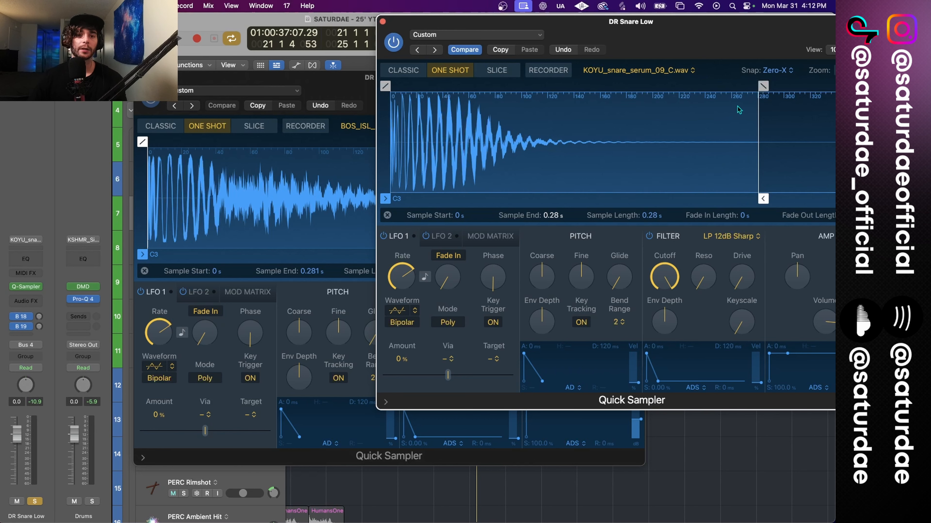
# - Add a fade-out of about 0.007 s to the DR Snare Low sample and close both samplers
pyautogui.moveTo(702, 91); pyautogui.dragTo(693, 91)
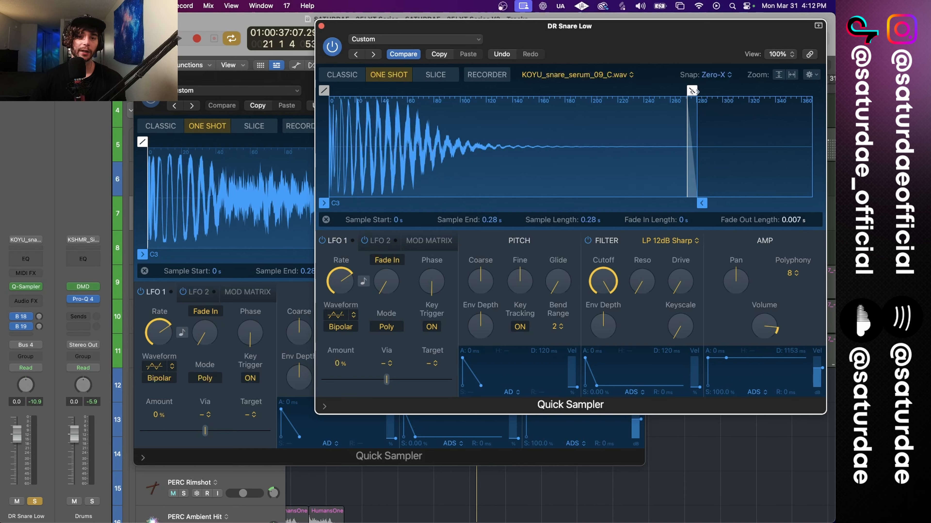
pyautogui.click(321, 25)
pyautogui.moveTo(635, 141); pyautogui.dragTo(625, 142)
pyautogui.press('super+w')
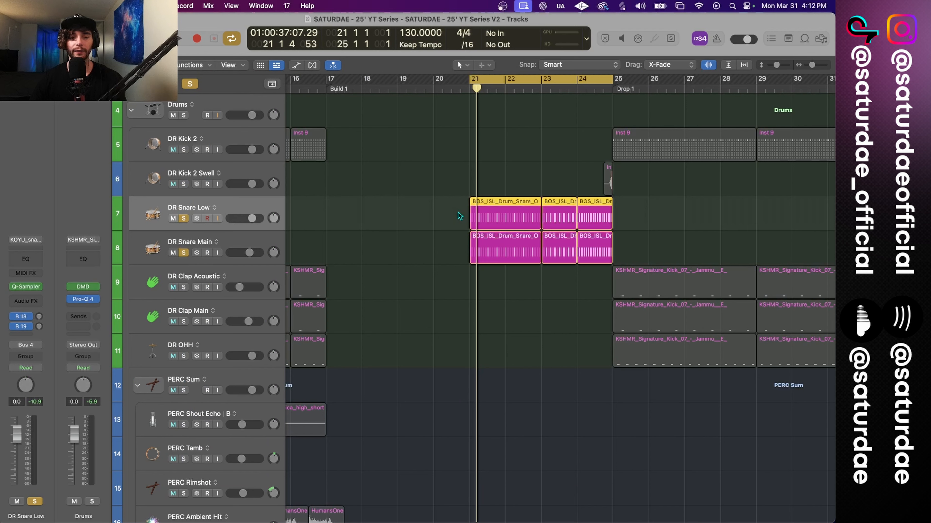
# - Play the roll, unsolo both snare tracks, and compare the layering with DR Snare Low muted and unmuted
pyautogui.press('space')
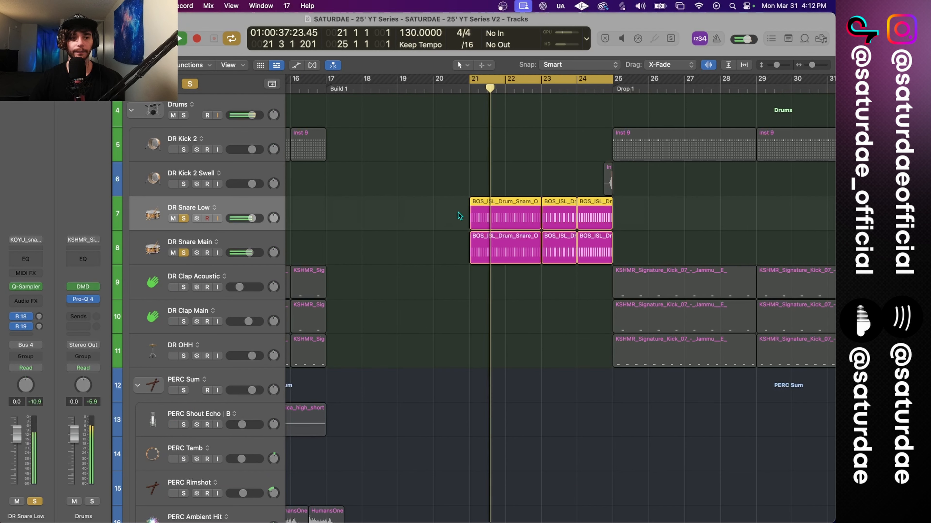
pyautogui.click(184, 253)
pyautogui.click(173, 218)
pyautogui.press('space')
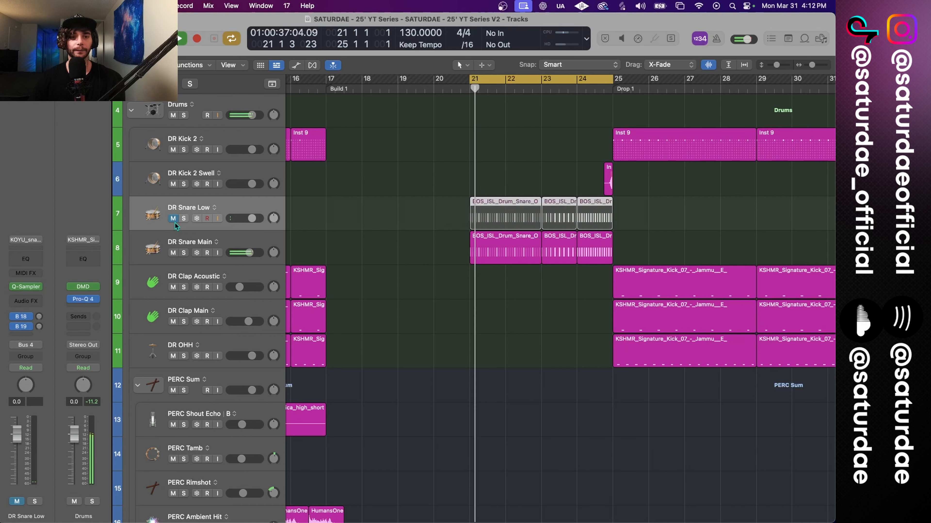
pyautogui.click(175, 221)
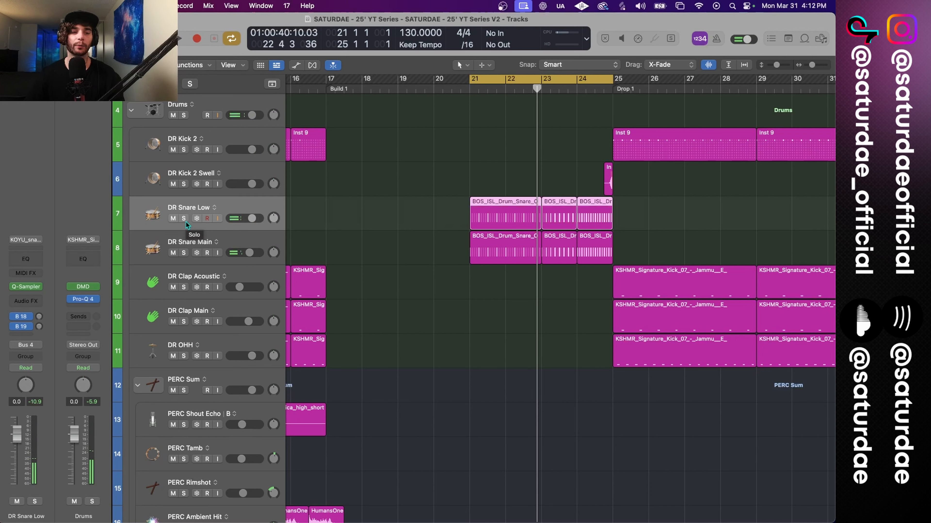
# - Solo DR Snare Low and insert a Pro-Q 4 equalizer on its channel
pyautogui.click(184, 219)
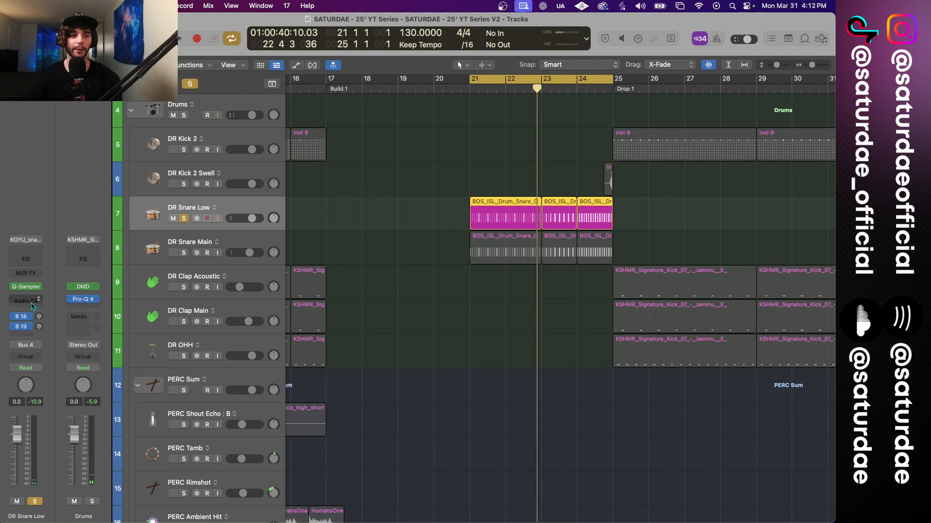
pyautogui.click(35, 300)
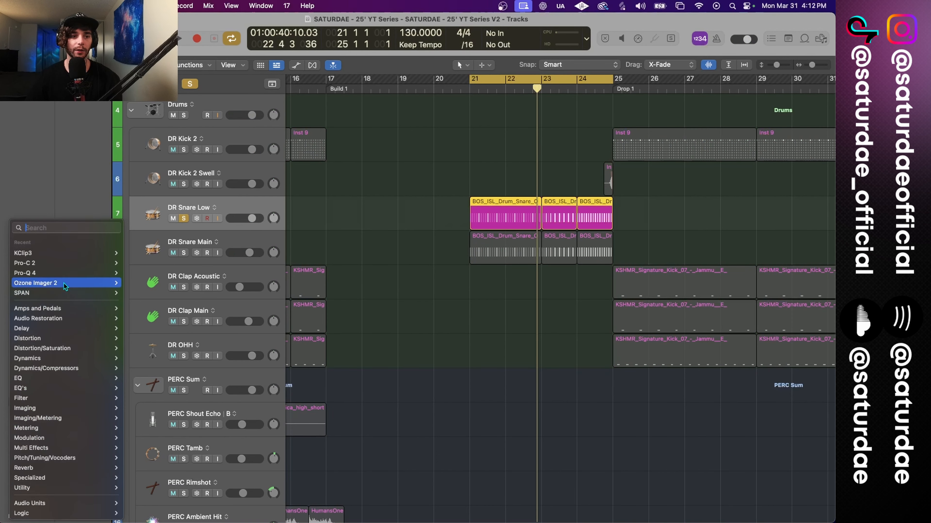
pyautogui.moveTo(93, 272)
pyautogui.click(130, 272)
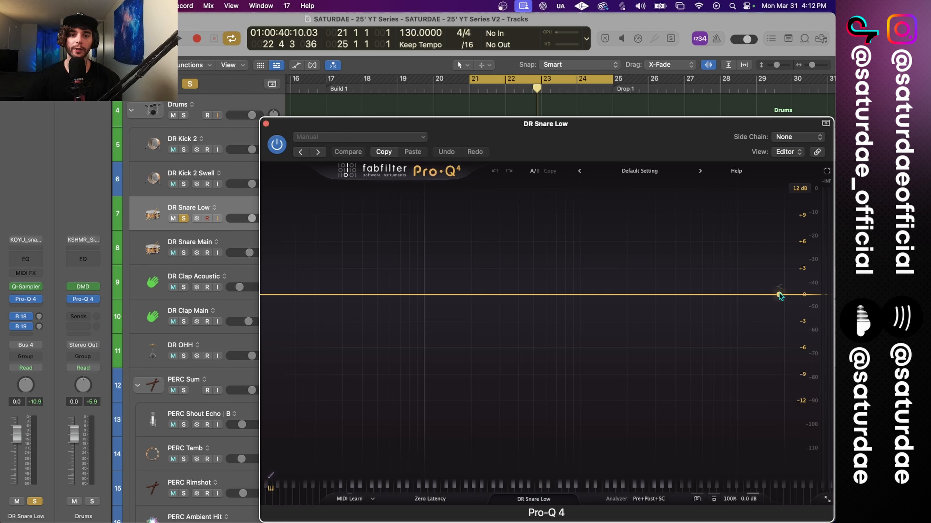
# - Add 12 dB/oct cuts to the DR Snare Low EQ during playback: a high cut in the treble and a low cut at about 86 Hz
pyautogui.click(780, 295)
pyautogui.click(798, 258)
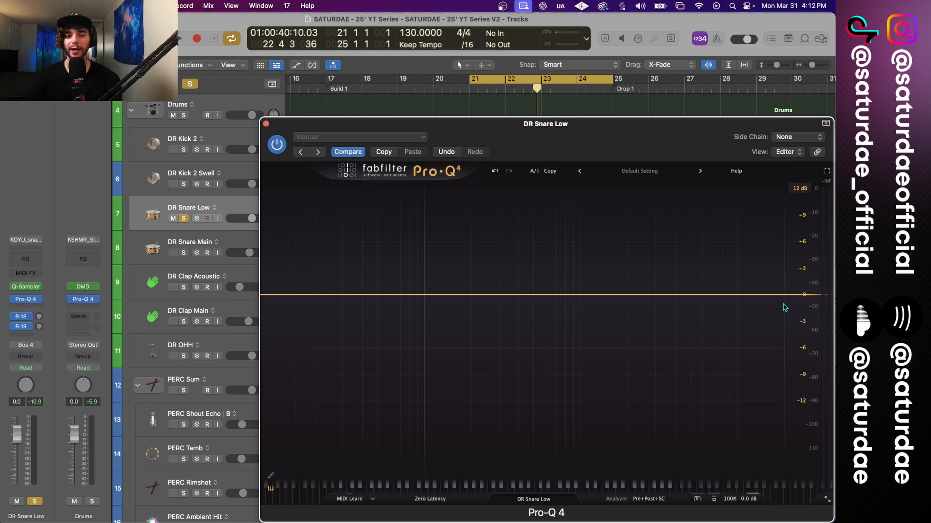
pyautogui.doubleClick(783, 307)
pyautogui.moveTo(784, 299); pyautogui.dragTo(689, 295)
pyautogui.press('space')
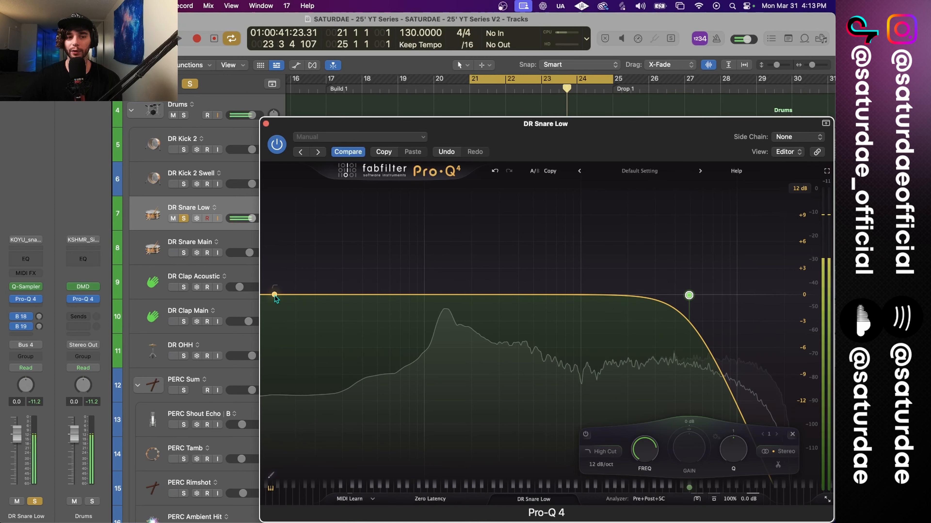
pyautogui.moveTo(275, 296); pyautogui.dragTo(414, 298)
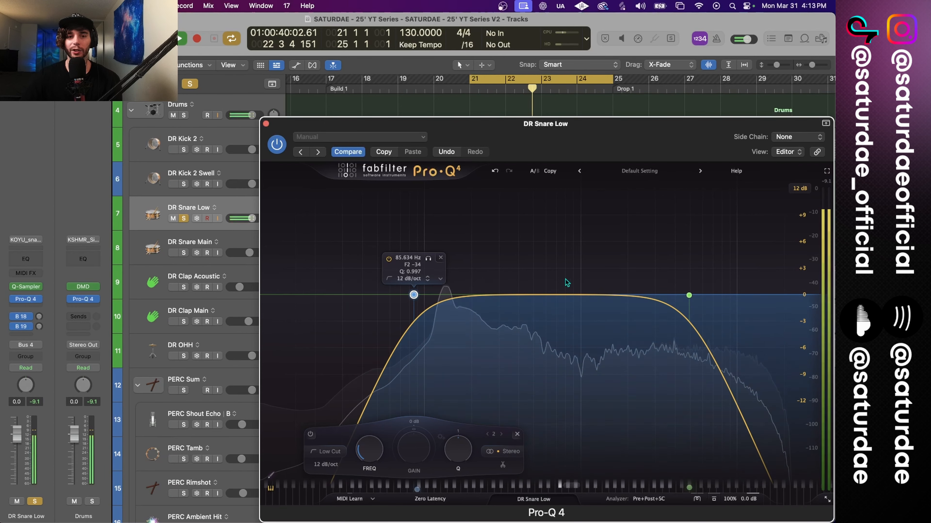
# - Add a bell boost of about 2.7 dB at 755 Hz with Q 1.468, and a bell cut of about 2.95 dB at 2338 Hz
pyautogui.moveTo(583, 296); pyautogui.dragTo(561, 274)
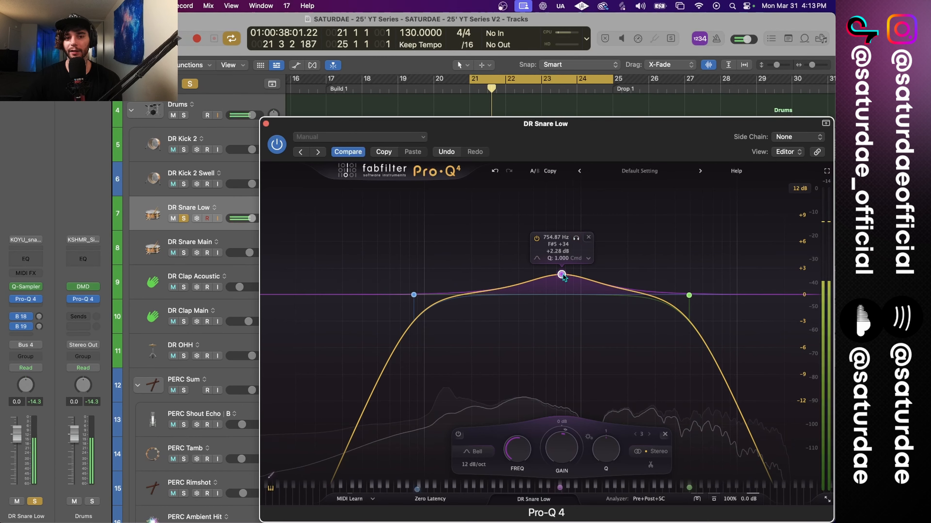
pyautogui.moveTo(562, 273); pyautogui.dragTo(562, 269)
pyautogui.scroll(4, 562, 269)
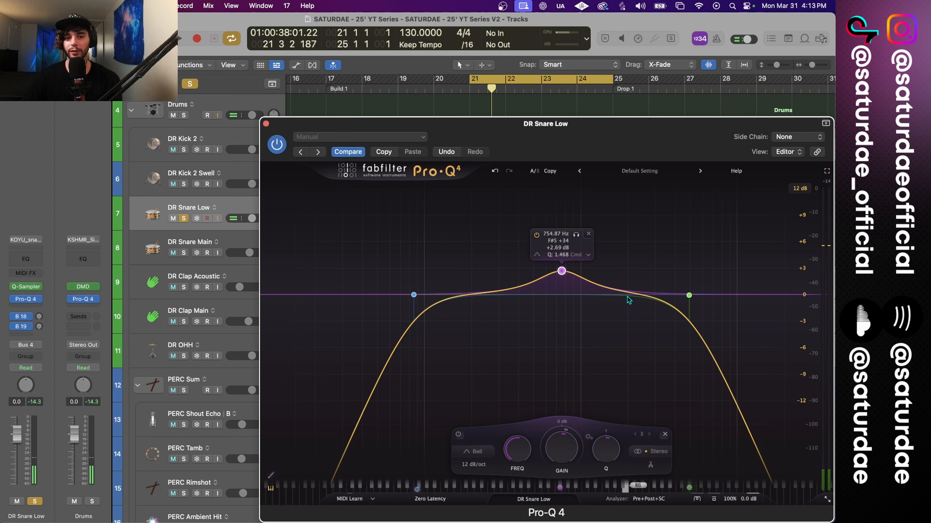
pyautogui.moveTo(638, 293); pyautogui.dragTo(639, 324)
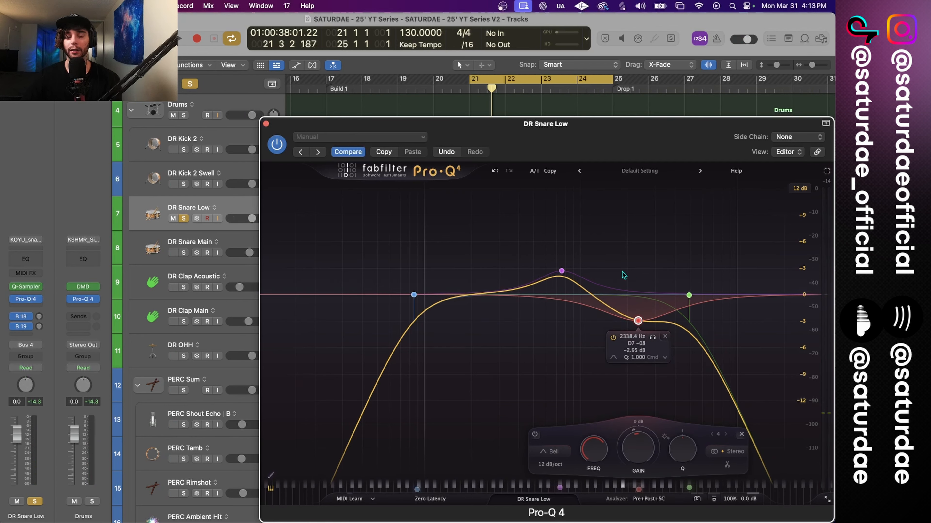
# - Add a bell band at about 312 Hz with a negative dynamic range, and solo the band to audition it
pyautogui.click(501, 296)
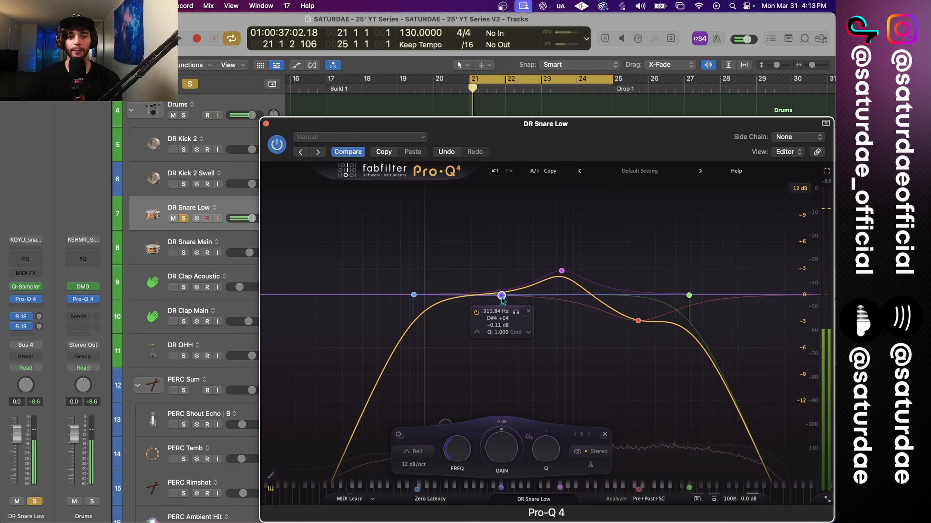
pyautogui.press('space')
pyautogui.moveTo(523, 469); pyautogui.dragTo(486, 465)
pyautogui.moveTo(501, 296)
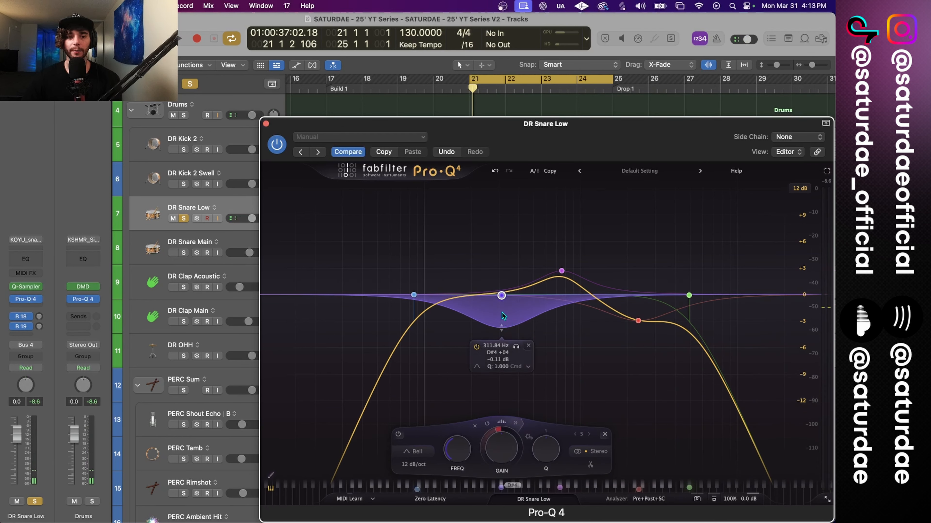
pyautogui.click(517, 351)
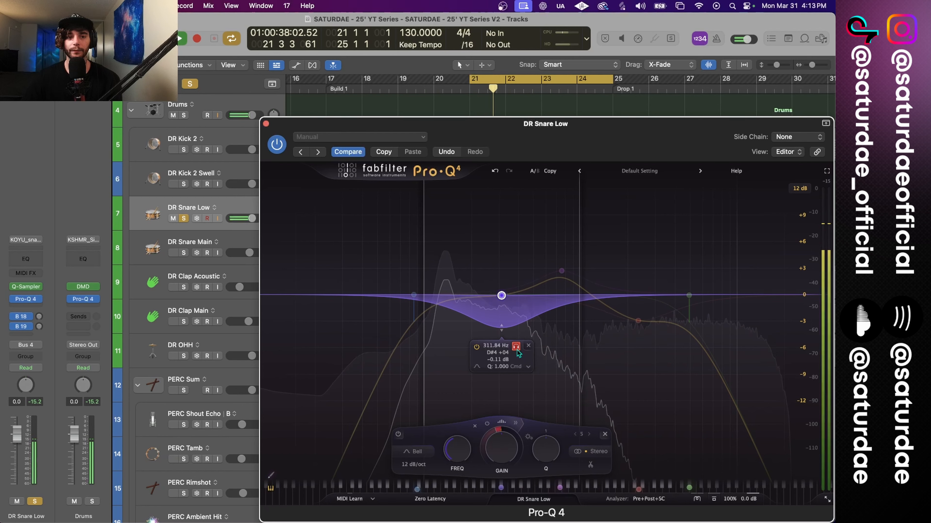
# - Audition the equalized DR Snare Low soloed, and unsolo the track to play it with the other tracks
pyautogui.press('space')
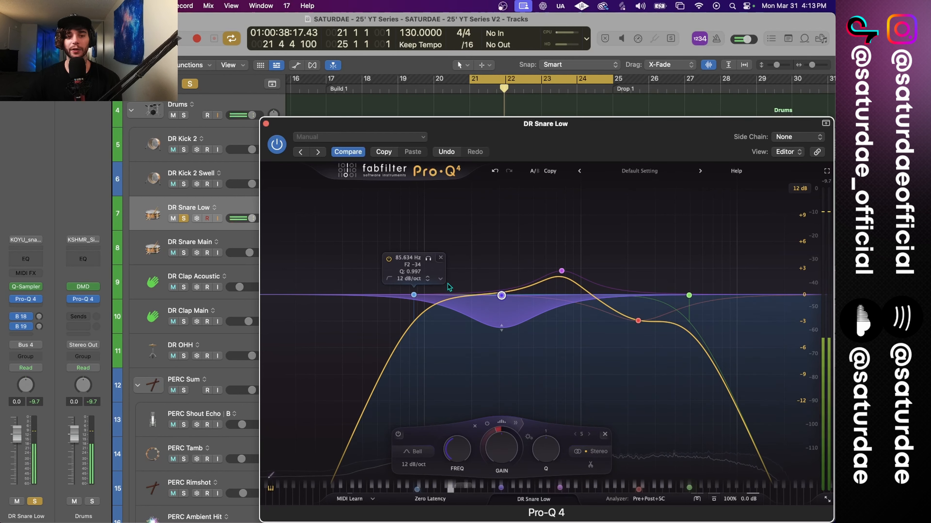
pyautogui.press('space')
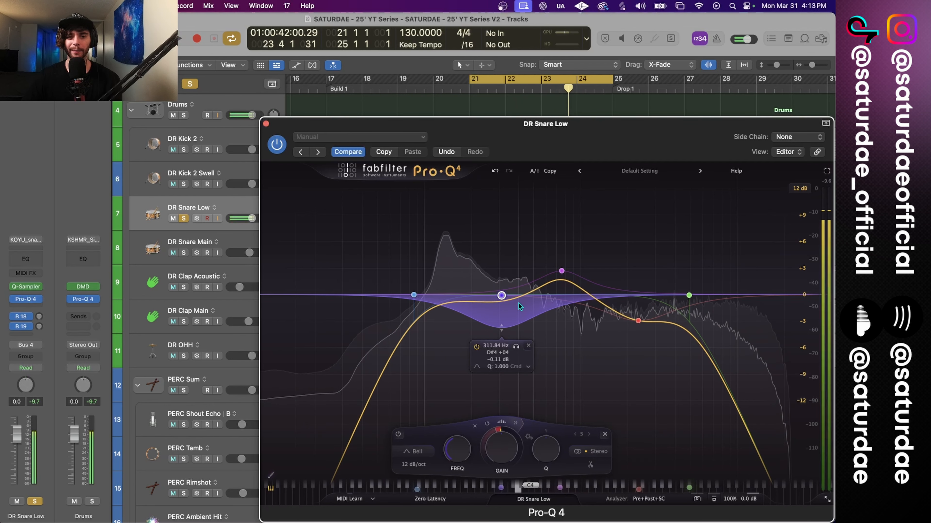
pyautogui.click(183, 219)
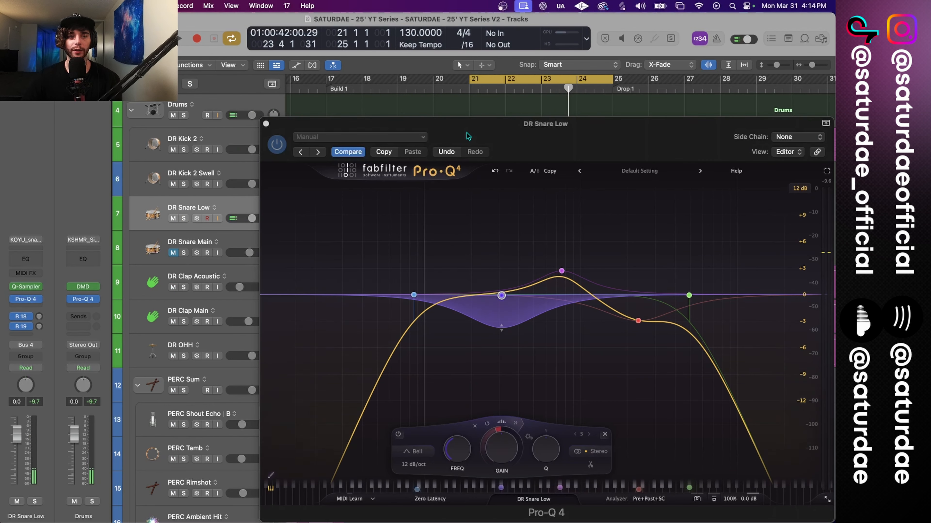
pyautogui.moveTo(468, 136); pyautogui.dragTo(499, 137)
pyautogui.press('space')
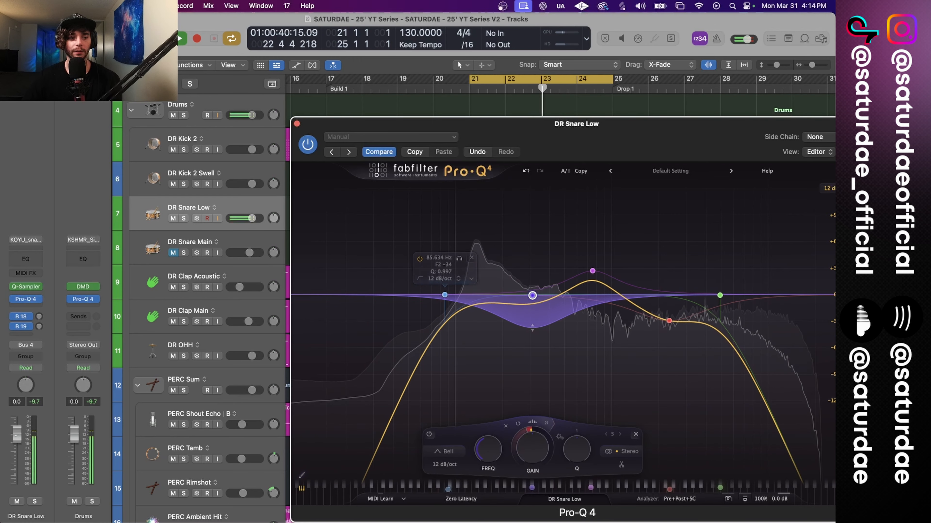
# - Try the DR Snare Low volume fader at +6.0 dB during playback, and reset it to 0.0 dB
pyautogui.moveTo(16, 432); pyautogui.dragTo(22, 416)
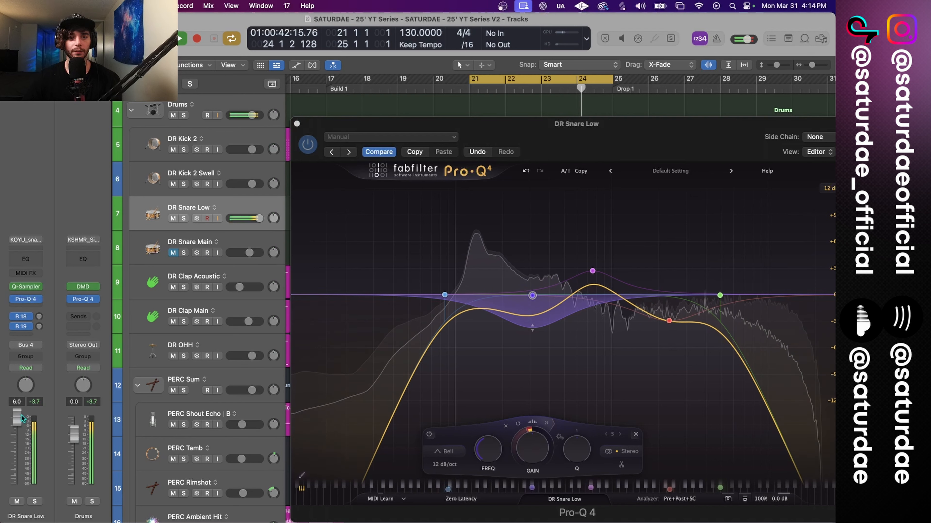
pyautogui.press('space')
pyautogui.keyDown('alt'); pyautogui.click(19, 416); pyautogui.keyUp('alt')
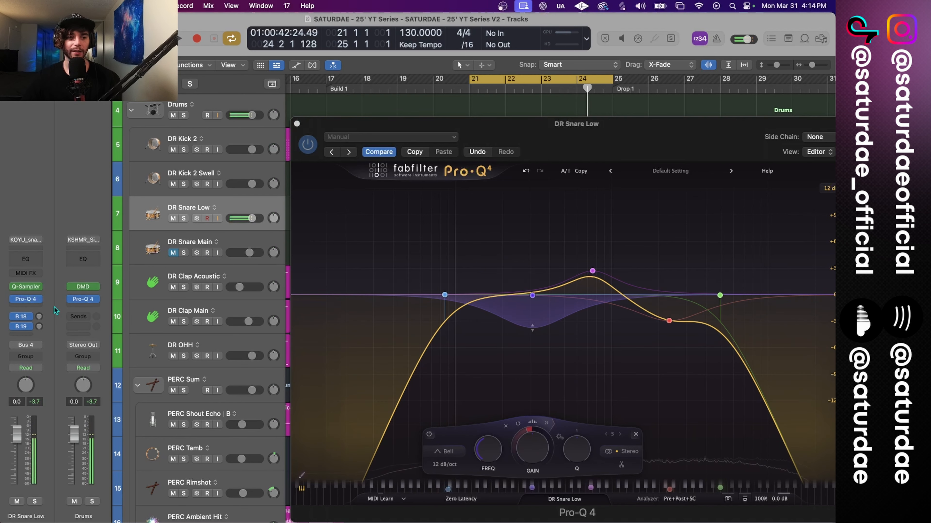
# - Insert a stereo Pro-C 2 compressor after Pro-Q 4 on the DR Snare Low channel, and load the 1176_7 preset
pyautogui.click(25, 308)
pyautogui.moveTo(49, 287)
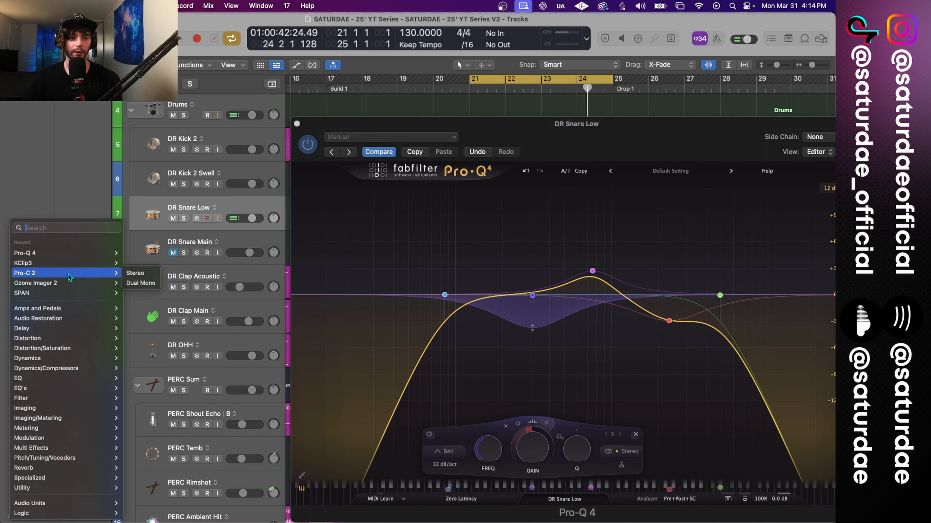
pyautogui.moveTo(68, 274)
pyautogui.click(137, 273)
pyautogui.moveTo(638, 147); pyautogui.dragTo(576, 104)
pyautogui.click(536, 143)
pyautogui.click(530, 270)
# - Lower the Pro-C 2 threshold during playback, and solo DR Snare Low to audition the compression
pyautogui.press('space')
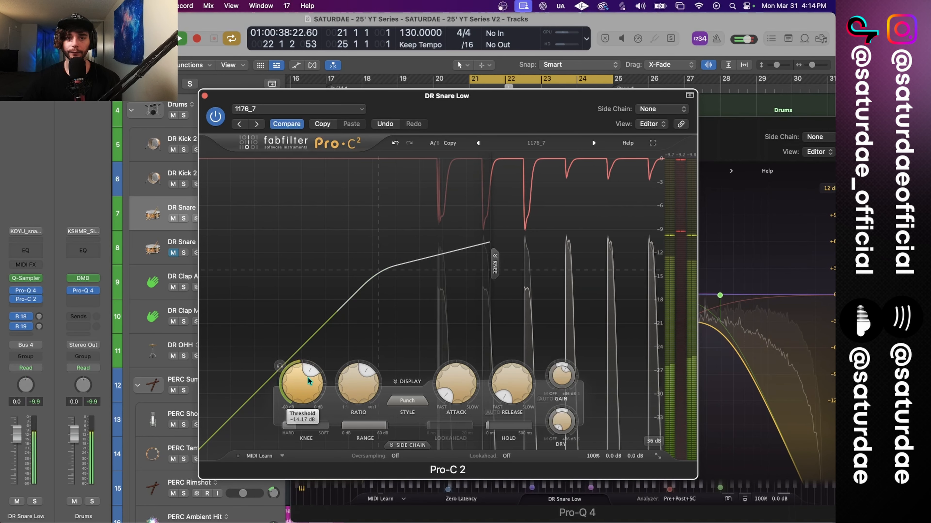
pyautogui.moveTo(308, 377); pyautogui.dragTo(309, 395)
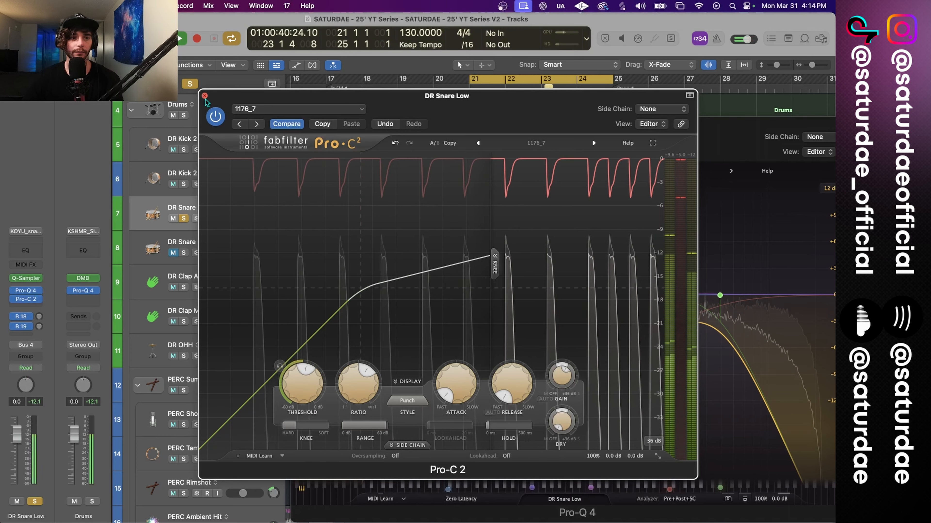
pyautogui.press('s')
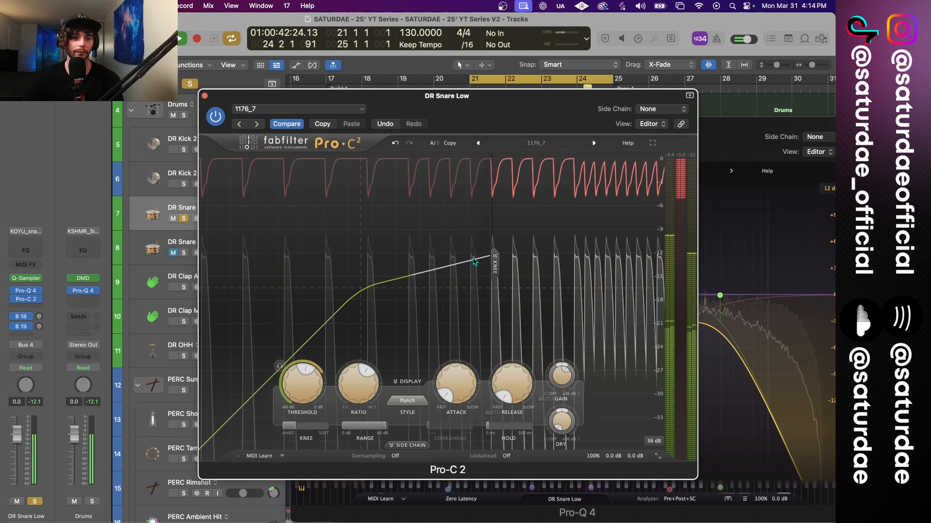
pyautogui.click(205, 96)
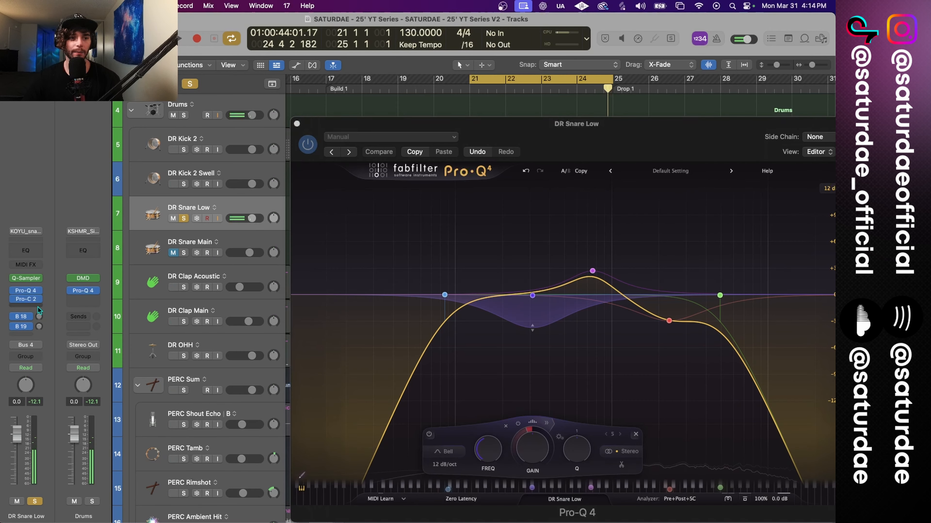
# - Insert KClip3 after Pro-C 2 on DR Snare Low, and set its Soften to 35% and threshold to -11.4 dB
pyautogui.click(35, 306)
pyautogui.press('Escape')
pyautogui.click(36, 306)
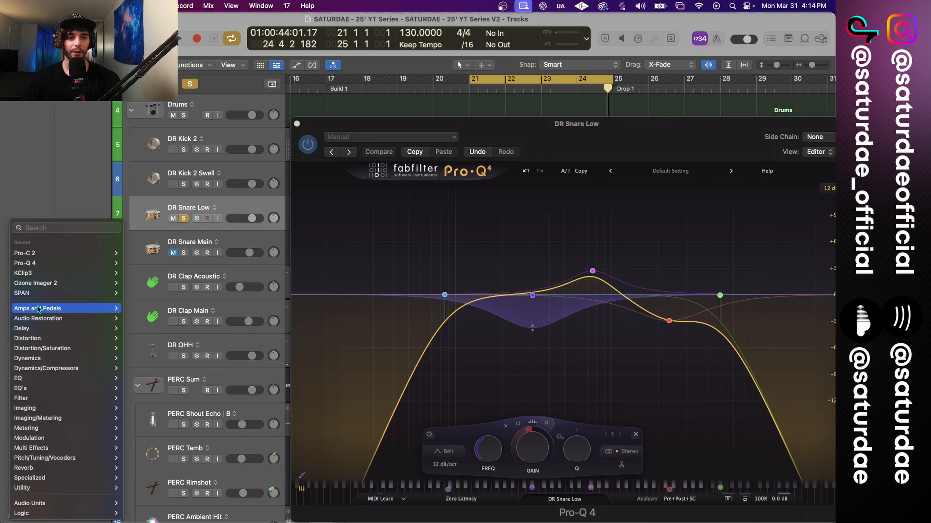
pyautogui.click(131, 273)
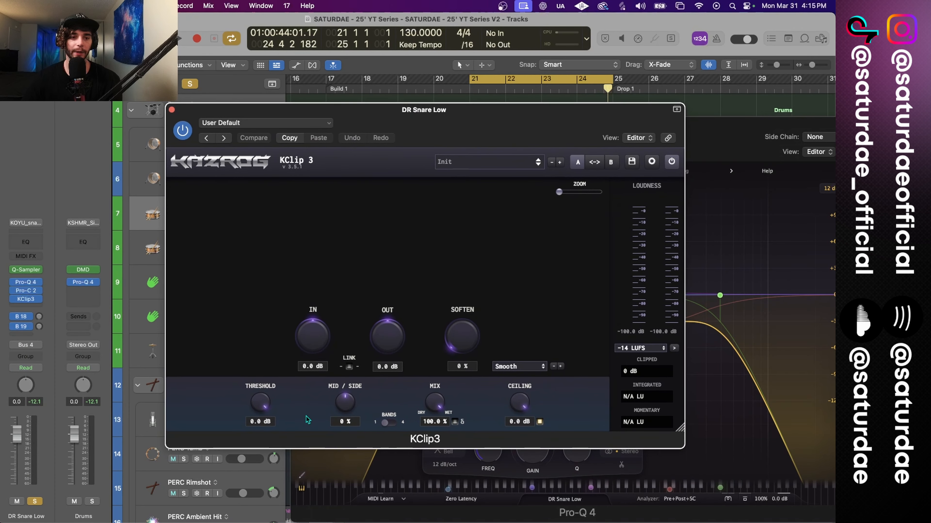
pyautogui.moveTo(475, 364); pyautogui.dragTo(453, 286)
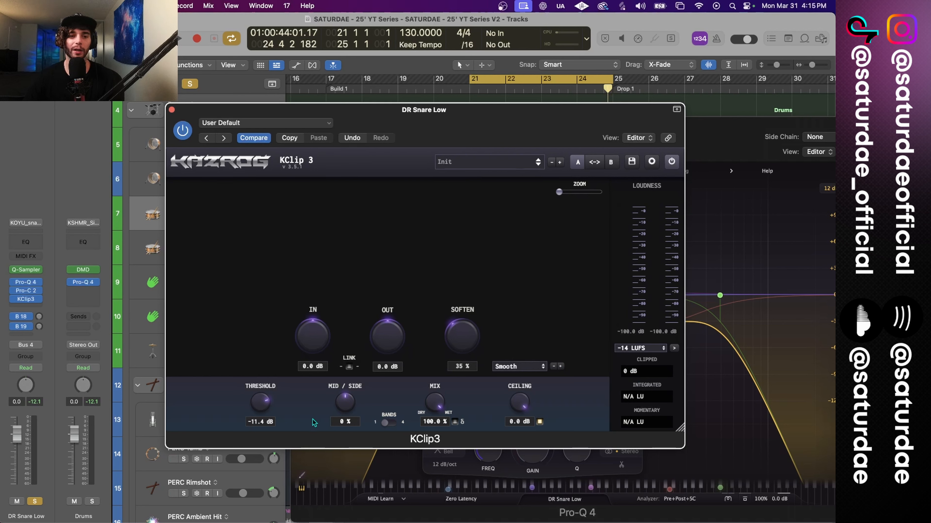
# - Lower the KClip3 threshold further while playing the soloed snare, and close the open plug-in windows
pyautogui.press('space')
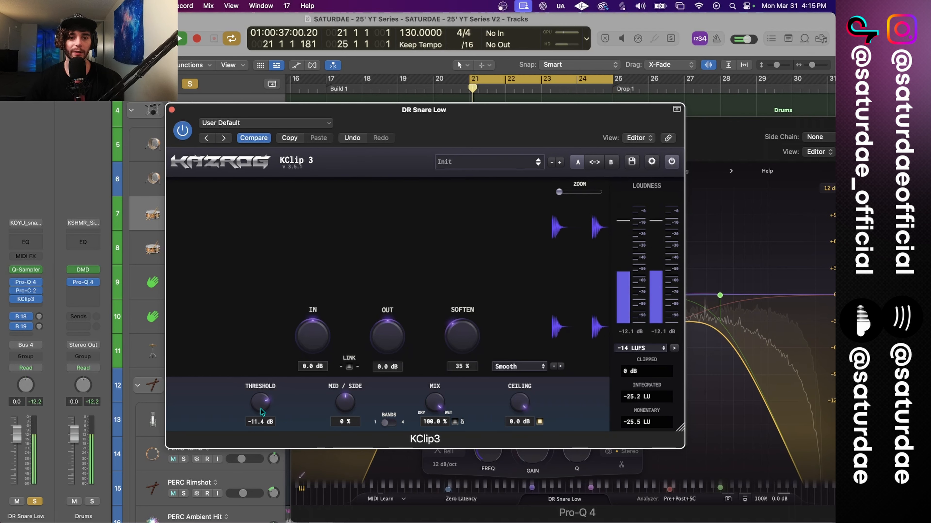
pyautogui.moveTo(260, 403); pyautogui.dragTo(260, 448)
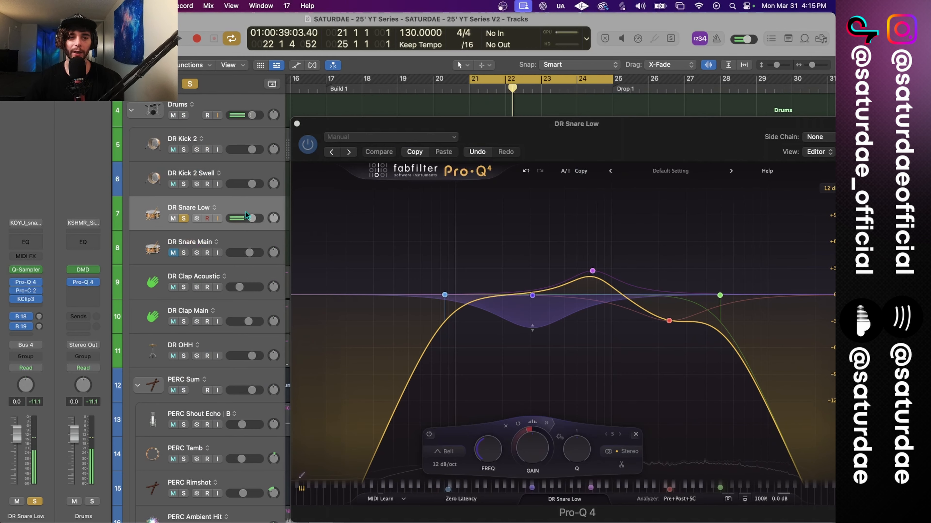
pyautogui.click(296, 123)
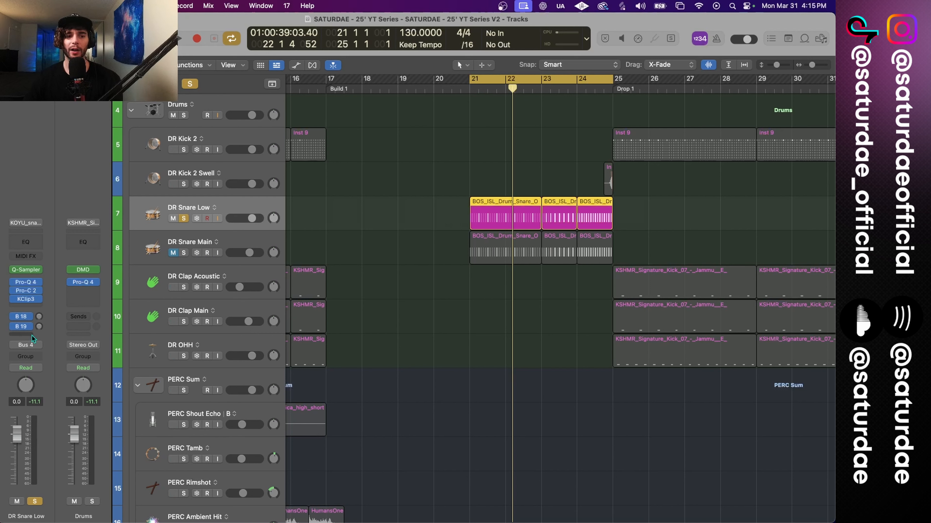
# - Remove the Bus 19 delay send from DR Snare Low, and reroute its Bus 18 reverb send to Bus 12, Drum Verb
pyautogui.click(29, 327)
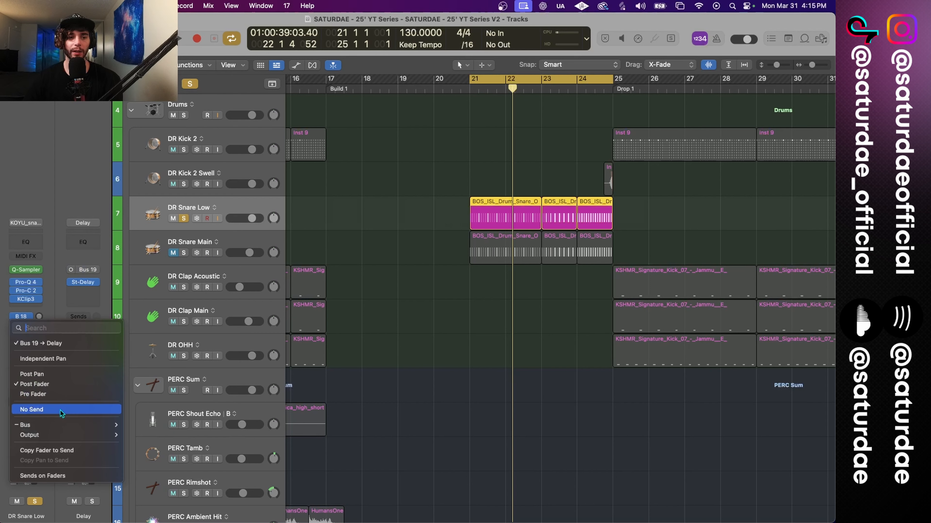
pyautogui.click(60, 411)
pyautogui.click(28, 327)
pyautogui.moveTo(68, 421)
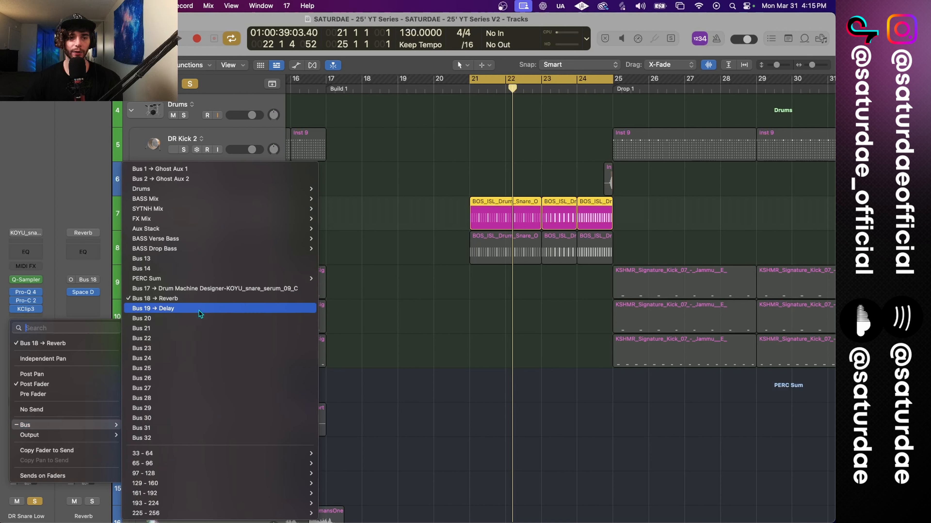
pyautogui.moveTo(164, 229)
pyautogui.click(338, 239)
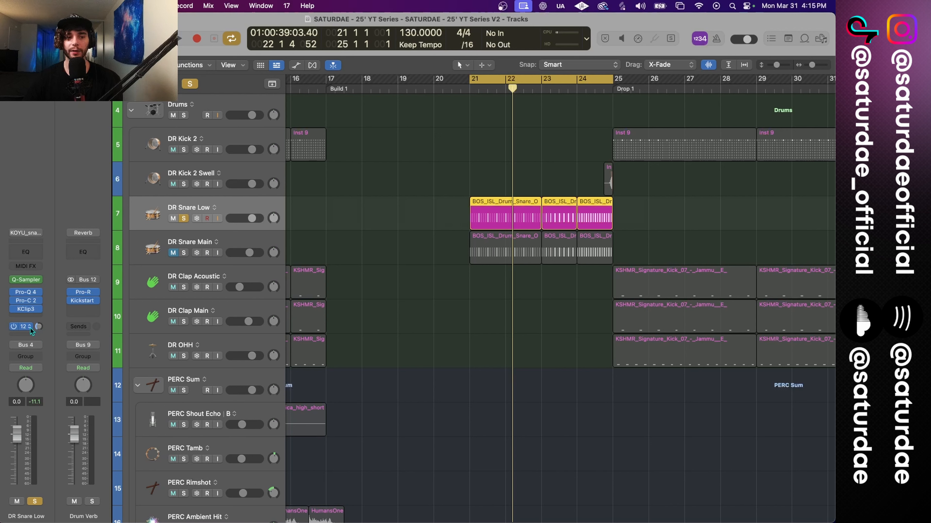
# - Try the Bus 12 send as Pre Fader and as Post Pan, nudging the DR Snare Low fader to -0.4 dB and pan to +6
pyautogui.click(29, 328)
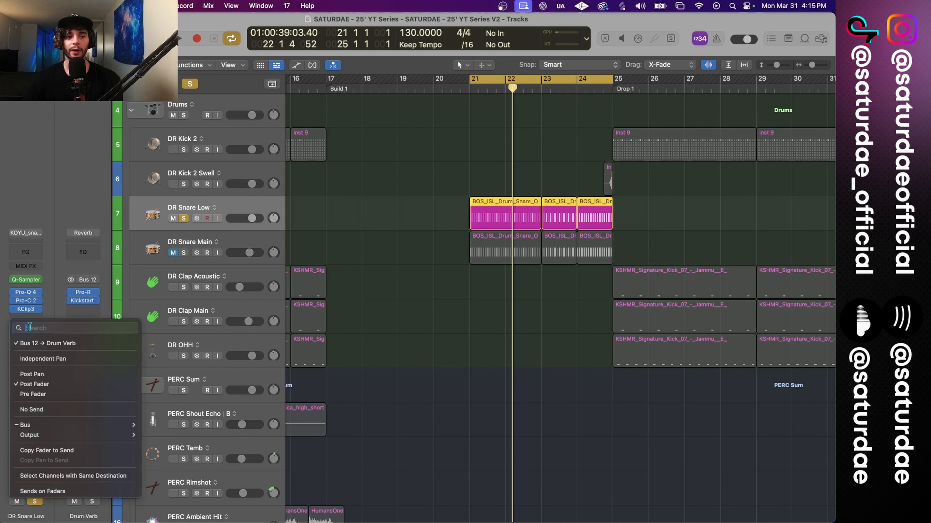
pyautogui.click(57, 394)
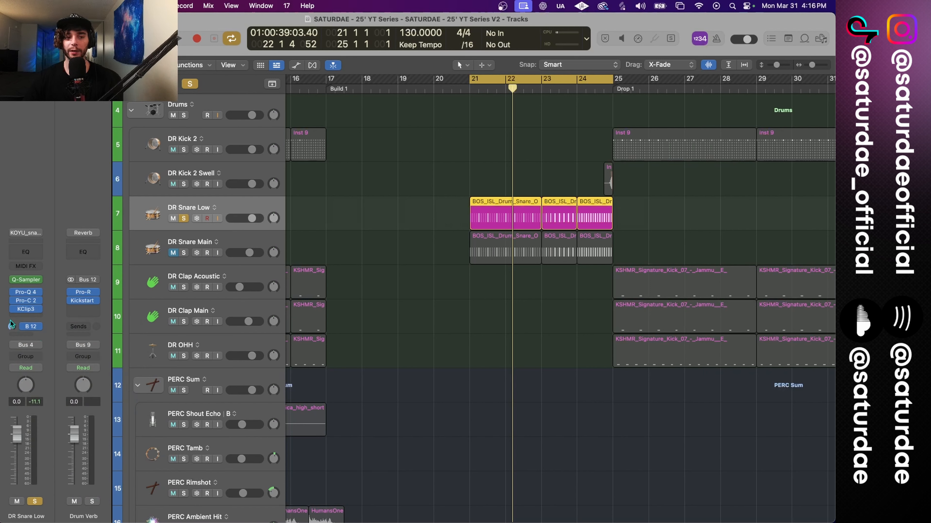
pyautogui.click(35, 326)
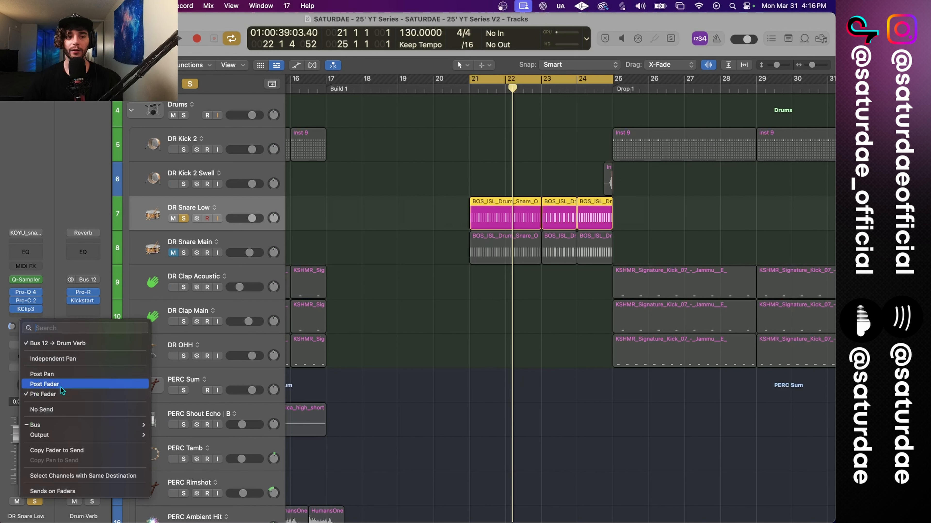
pyautogui.click(63, 372)
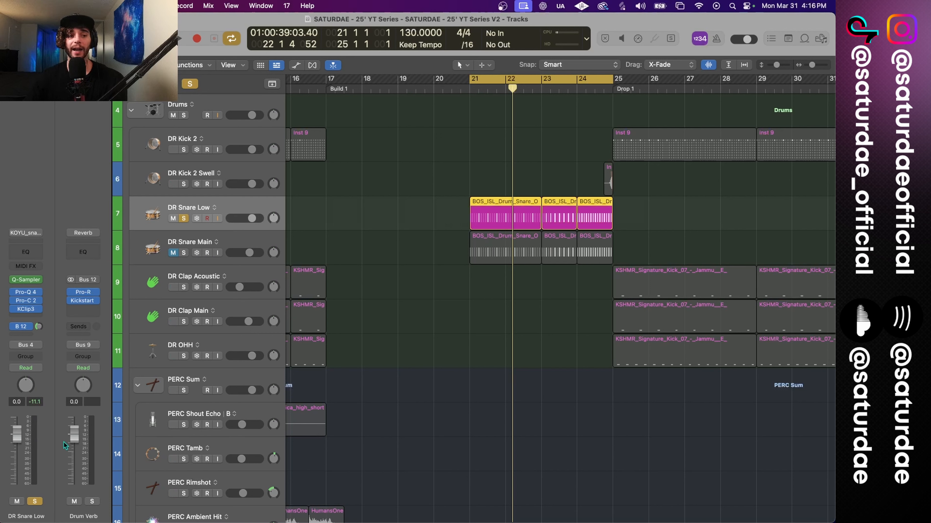
pyautogui.moveTo(16, 438)
pyautogui.mouseDown()
pyautogui.moveTo(17, 463)
pyautogui.moveTo(17, 437)
pyautogui.mouseUp()
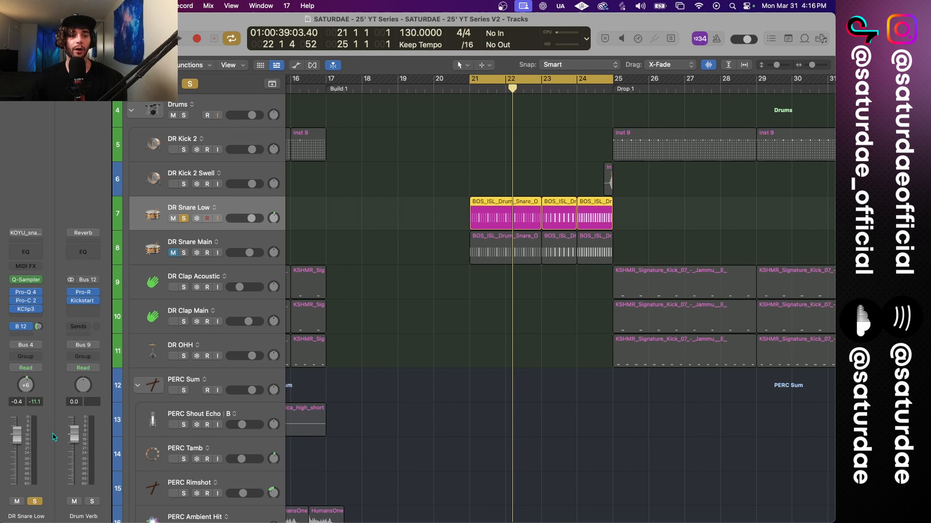
# - Try the Bus 12 send as Post Fader with the fader at -4.8 dB and pan at -64, and reset fader and pan to zero
pyautogui.click(21, 326)
pyautogui.click(56, 384)
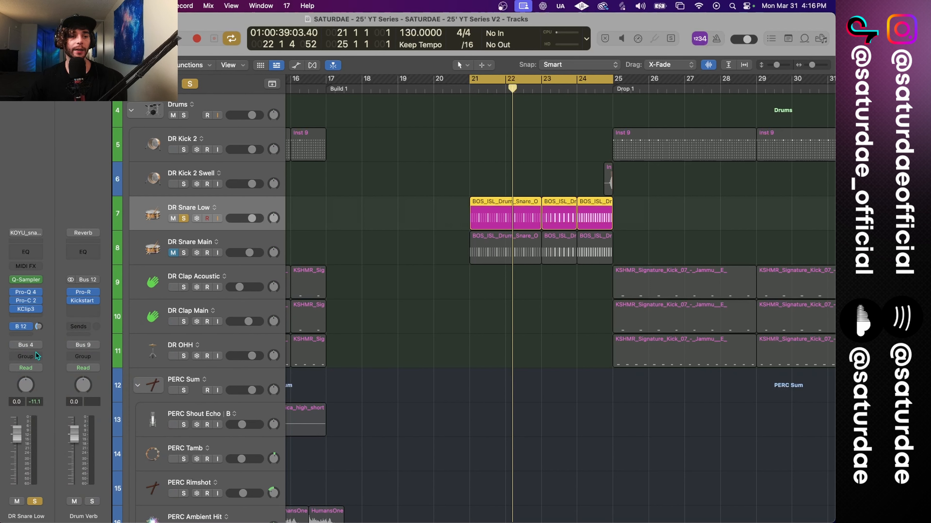
pyautogui.moveTo(18, 441); pyautogui.dragTo(19, 455)
pyautogui.moveTo(25, 385); pyautogui.dragTo(25, 483)
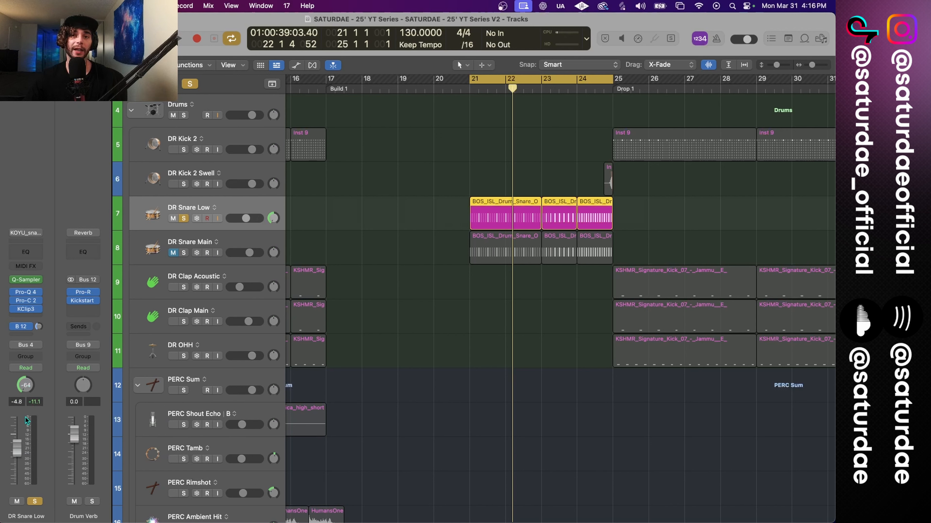
pyautogui.keyDown('alt'); pyautogui.click(29, 384); pyautogui.keyUp('alt')
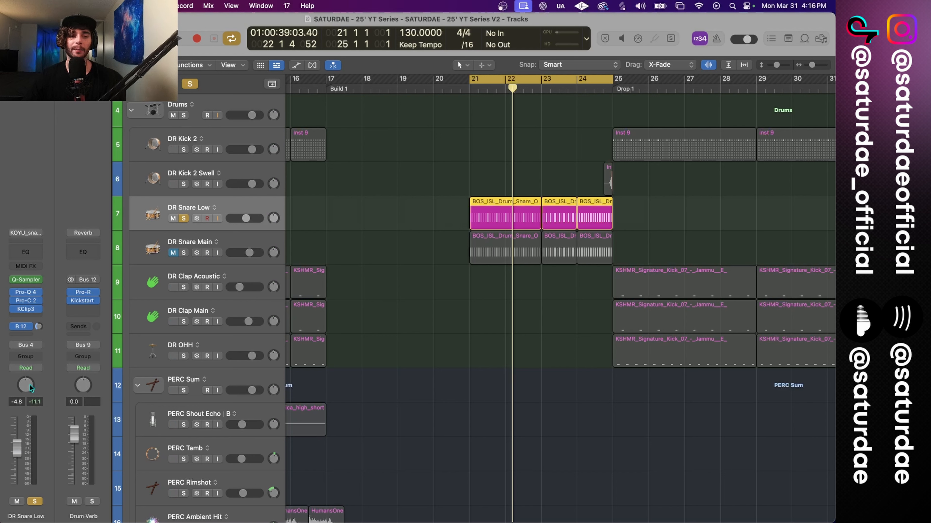
pyautogui.keyDown('alt'); pyautogui.click(18, 450); pyautogui.keyUp('alt')
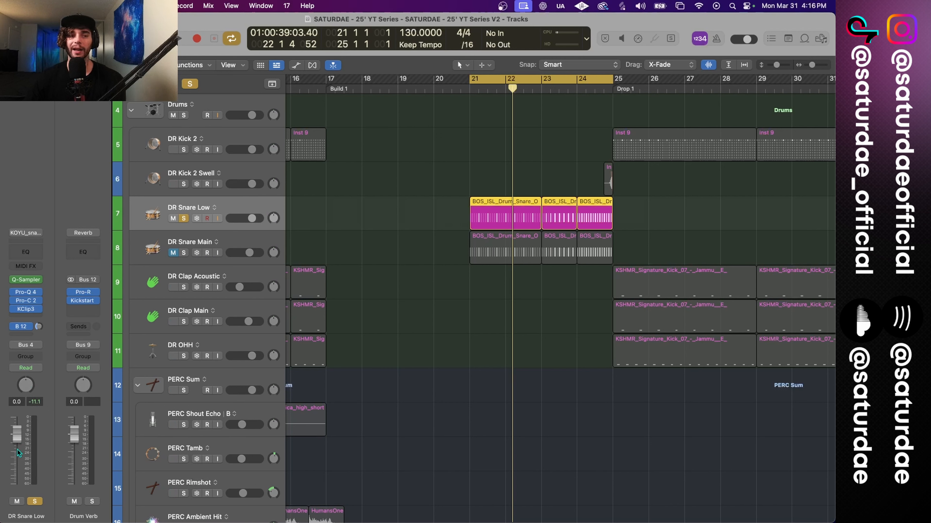
# - Set the Bus 12 send to Pre Fader, try the fader at -3.9 dB and pan at -54, and reset both to zero
pyautogui.click(27, 327)
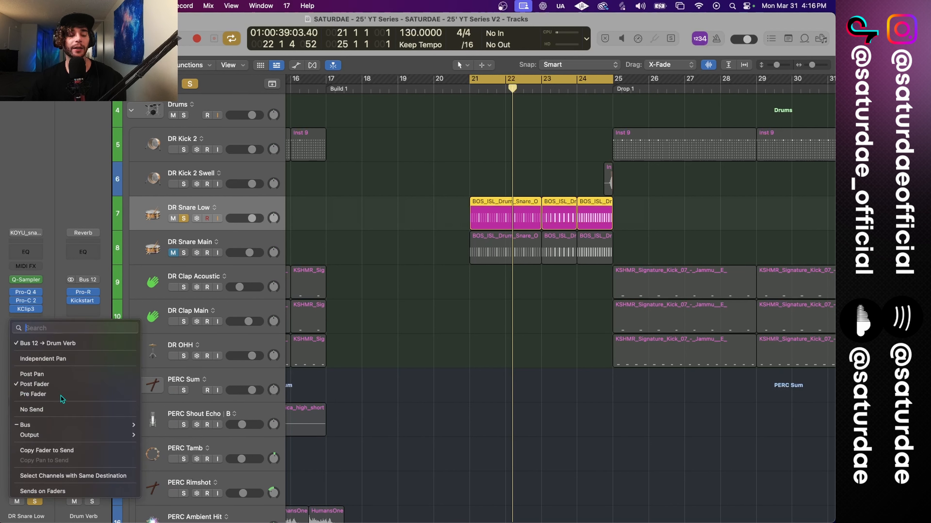
pyautogui.press('Escape')
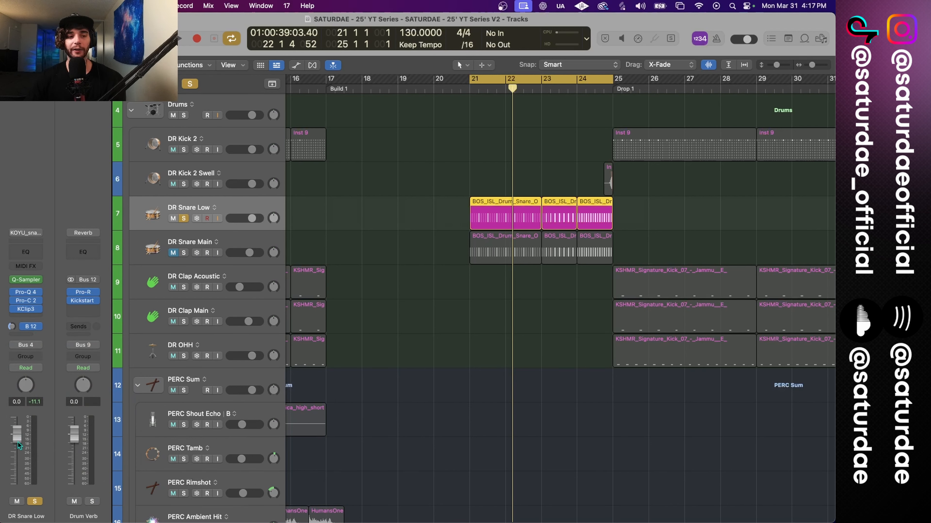
pyautogui.moveTo(17, 434)
pyautogui.mouseDown()
pyautogui.moveTo(16, 462)
pyautogui.moveTo(16, 436)
pyautogui.moveTo(16, 445)
pyautogui.mouseUp()
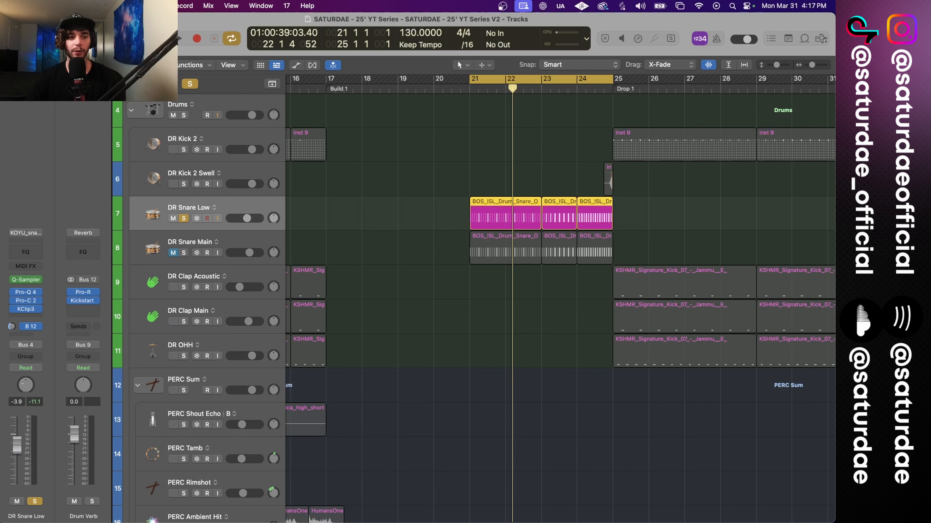
pyautogui.moveTo(25, 385); pyautogui.dragTo(24, 423)
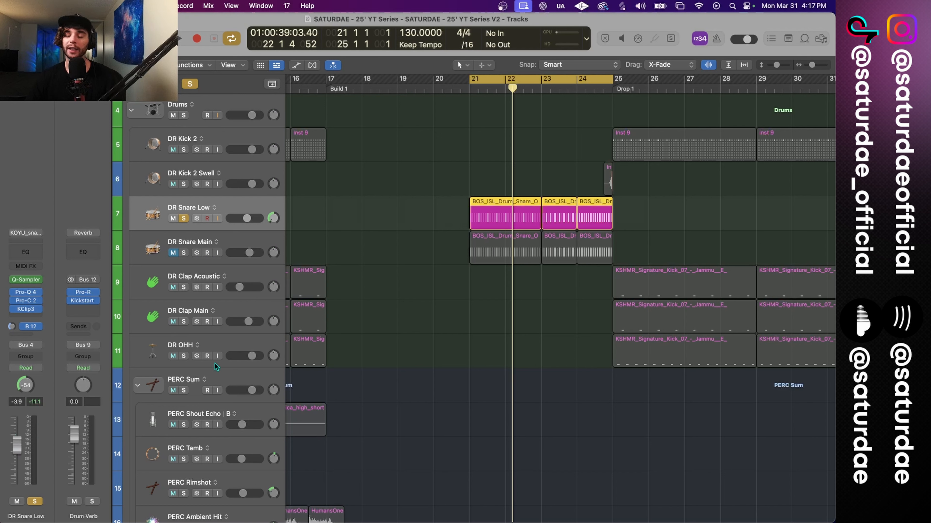
pyautogui.keyDown('alt'); pyautogui.click(19, 442); pyautogui.keyUp('alt')
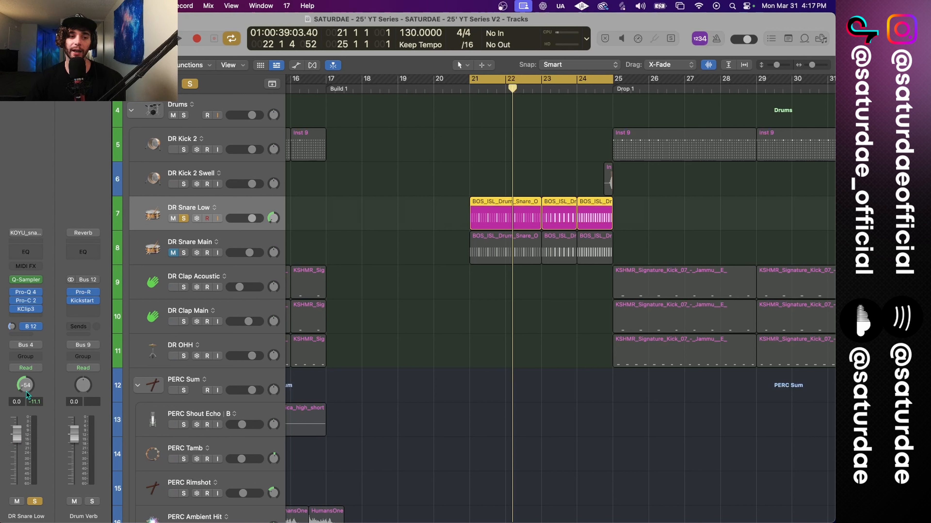
pyautogui.keyDown('alt'); pyautogui.click(25, 385); pyautogui.keyUp('alt')
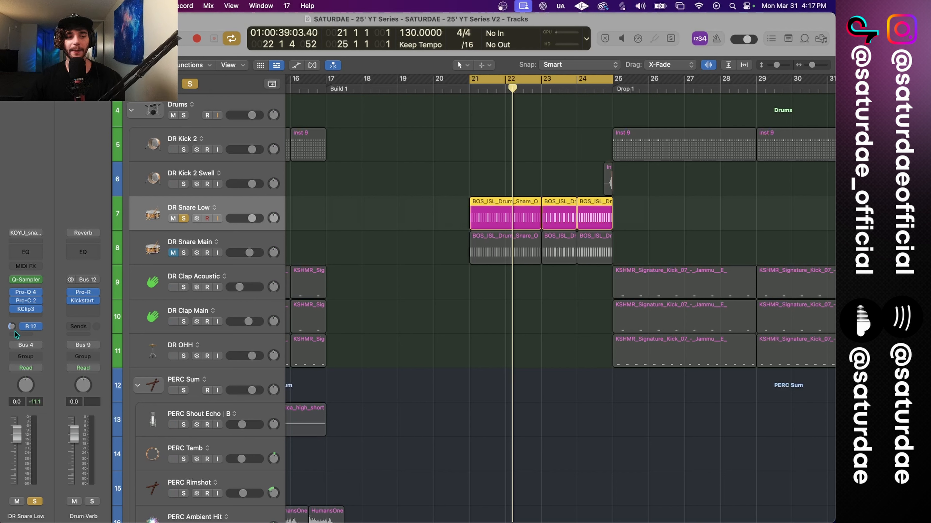
# - Try the Bus 12 reverb send on DR Snare Low at a level of -5.1 dB
pyautogui.moveTo(11, 329)
pyautogui.mouseDown()
pyautogui.moveTo(11, 342)
pyautogui.moveTo(9, 330)
pyautogui.mouseUp()
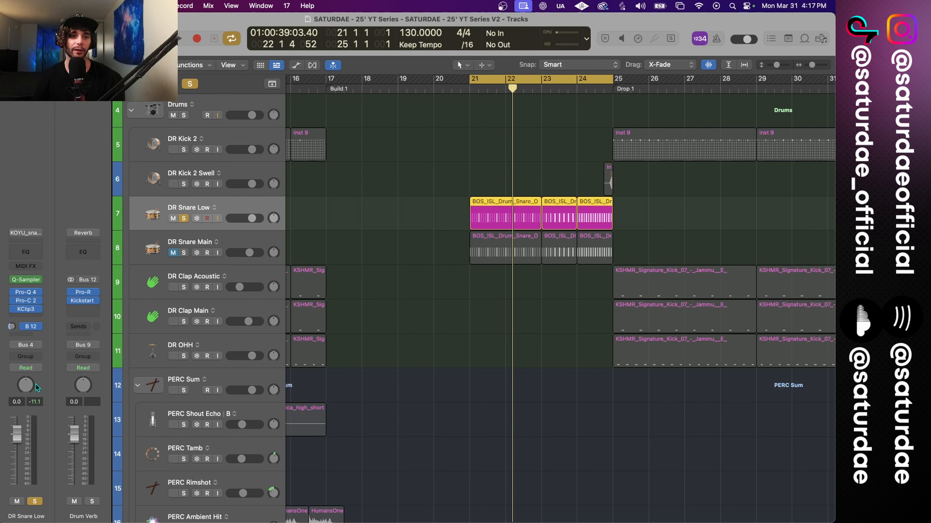
pyautogui.moveTo(11, 329); pyautogui.dragTo(13, 391)
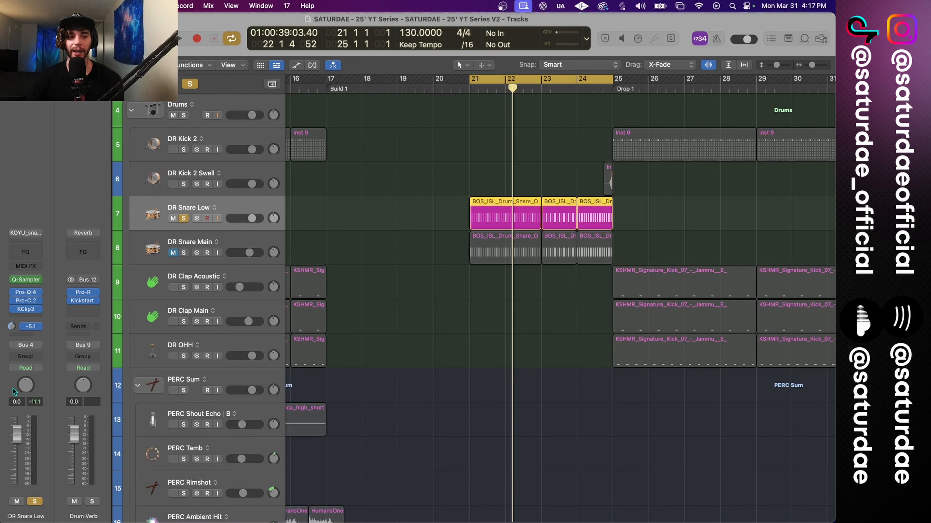
pyautogui.moveTo(20, 454); pyautogui.dragTo(11, 448)
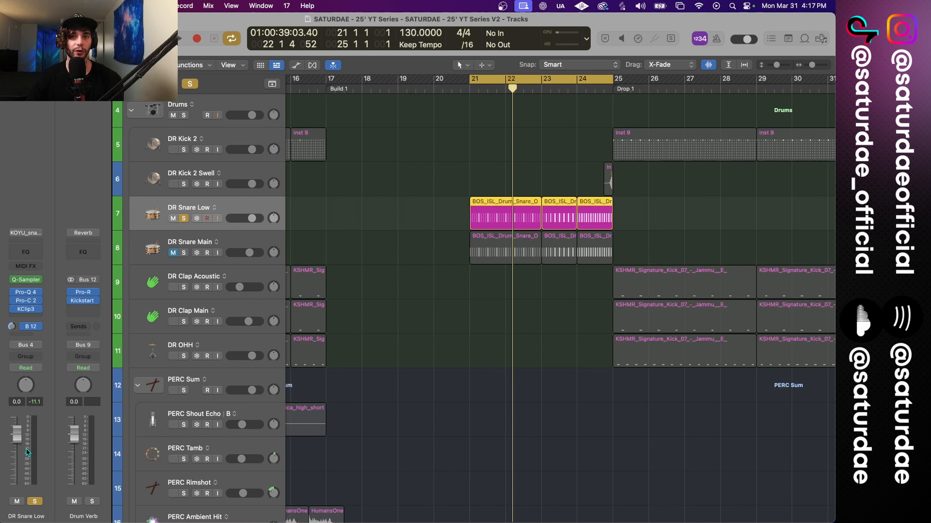
pyautogui.moveTo(12, 327)
pyautogui.mouseDown()
pyautogui.moveTo(14, 315)
pyautogui.moveTo(12, 323)
pyautogui.mouseUp()
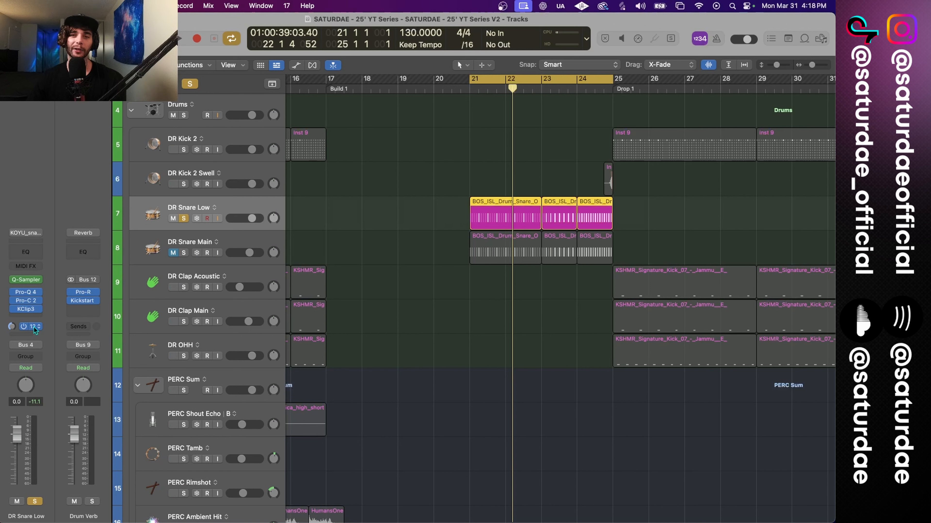
# - Set the Bus 12 send on DR Snare Low to Post Pan with a level of -22.0 dB
pyautogui.click(34, 327)
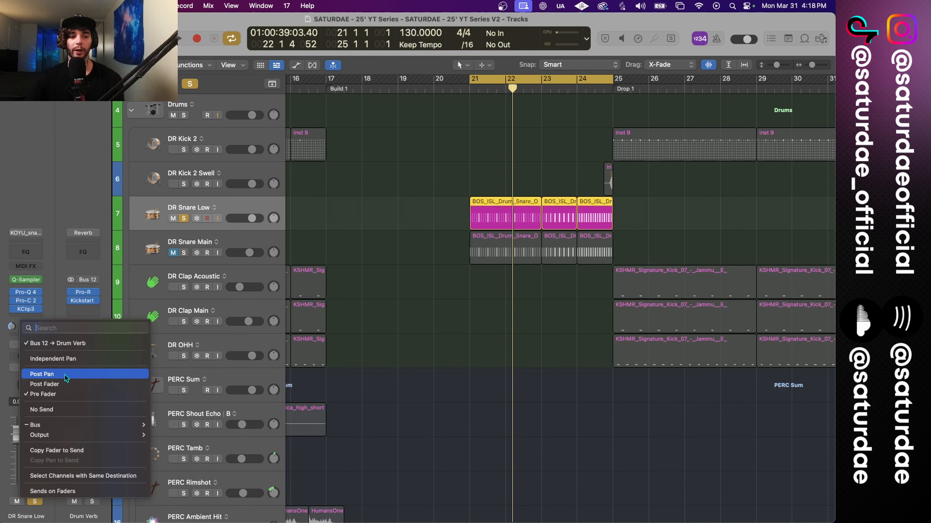
pyautogui.click(57, 375)
pyautogui.moveTo(37, 327); pyautogui.dragTo(36, 357)
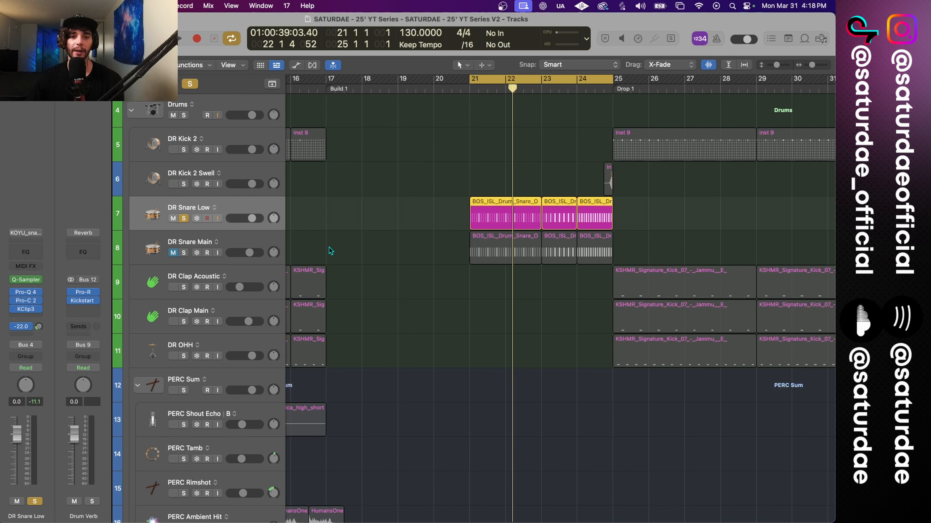
# - Unsolo DR Snare Low, and unmute DR Snare Main with a stereo Pro-Q 4 inserted on it
pyautogui.press('s')
pyautogui.click(173, 252)
pyautogui.click(240, 239)
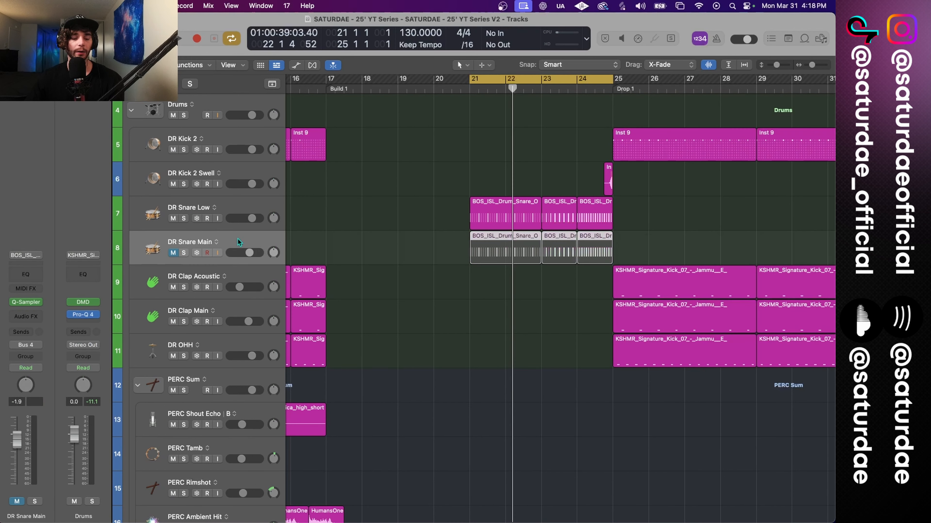
pyautogui.click(41, 317)
pyautogui.moveTo(64, 274)
pyautogui.click(135, 275)
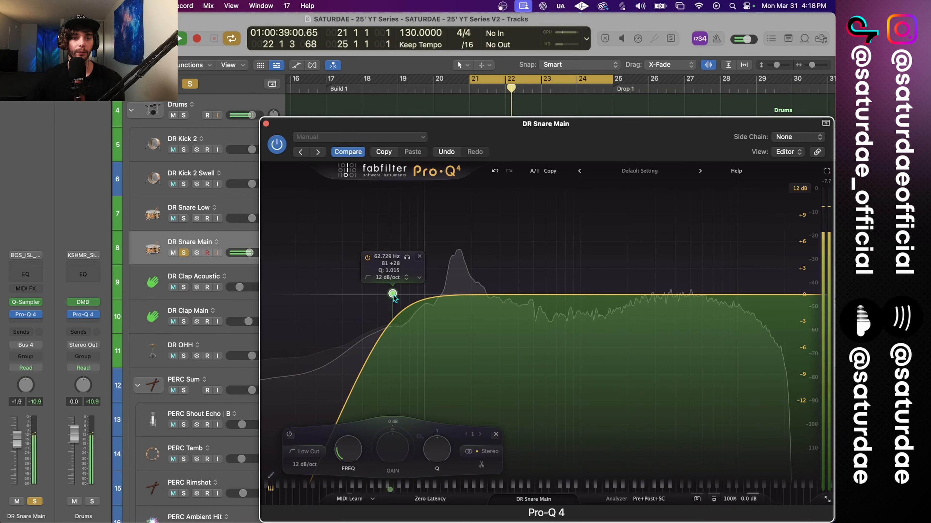
# - Shape DR Snare Main with a higher low cut, a dynamic dip near 426 Hz, a 2.41 dB boost at 1821.8 Hz and a high-shelf boost
pyautogui.moveTo(392, 296); pyautogui.dragTo(418, 295)
pyautogui.doubleClick(523, 297)
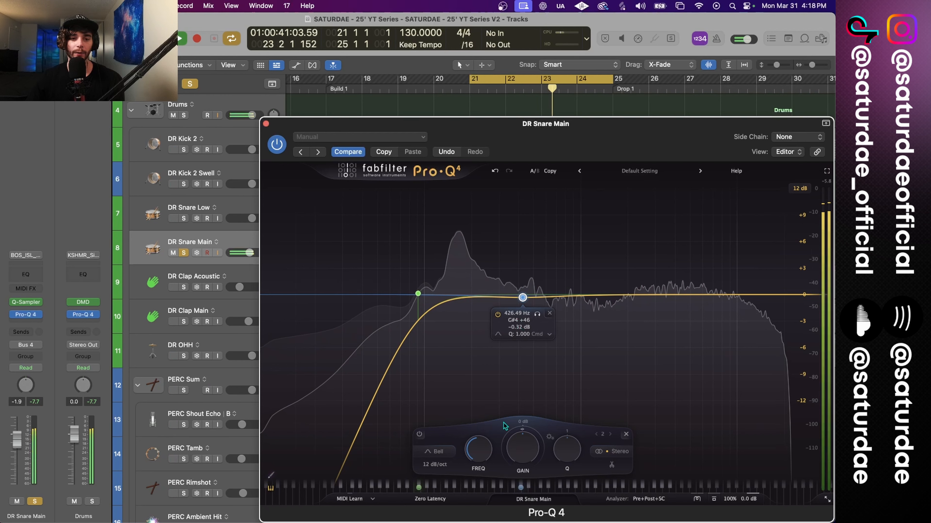
pyautogui.moveTo(517, 433); pyautogui.dragTo(521, 462)
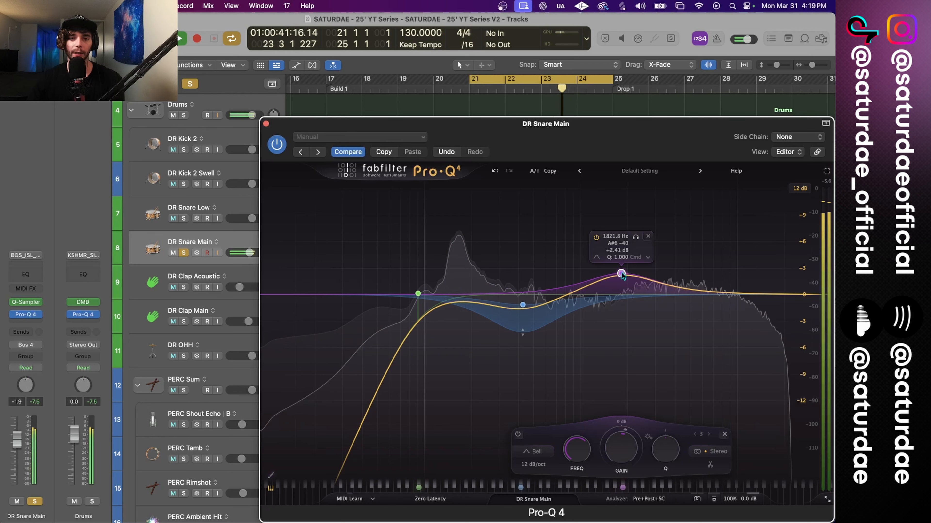
pyautogui.scroll(3, 622, 275)
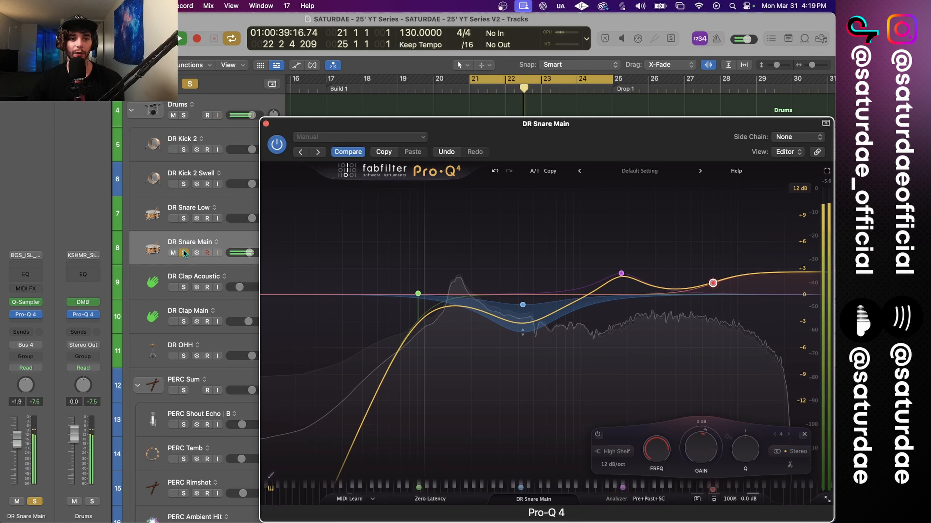
# - Unsolo DR Snare Main with DR Snare Low muted, and compare its Pro-Q 4 bypassed and active during playback
pyautogui.click(183, 253)
pyautogui.click(173, 219)
pyautogui.press('space')
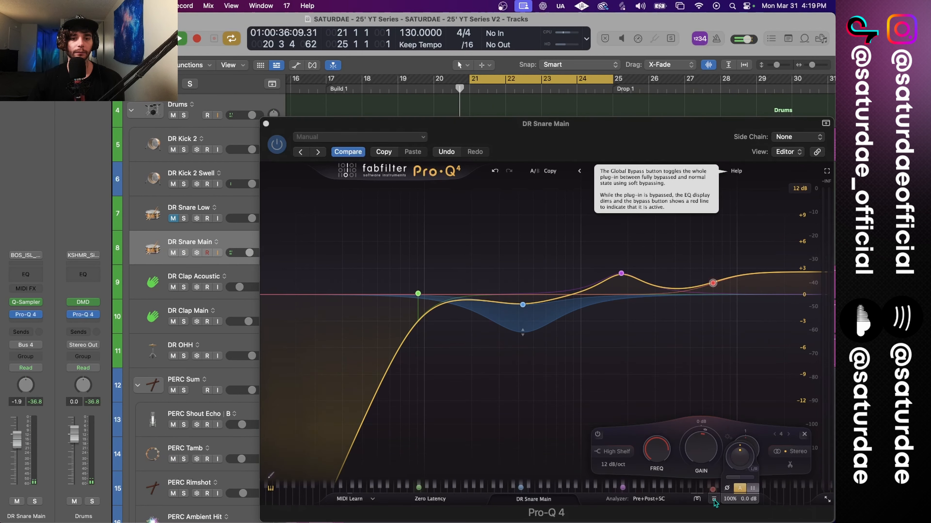
pyautogui.press('space')
pyautogui.click(714, 500)
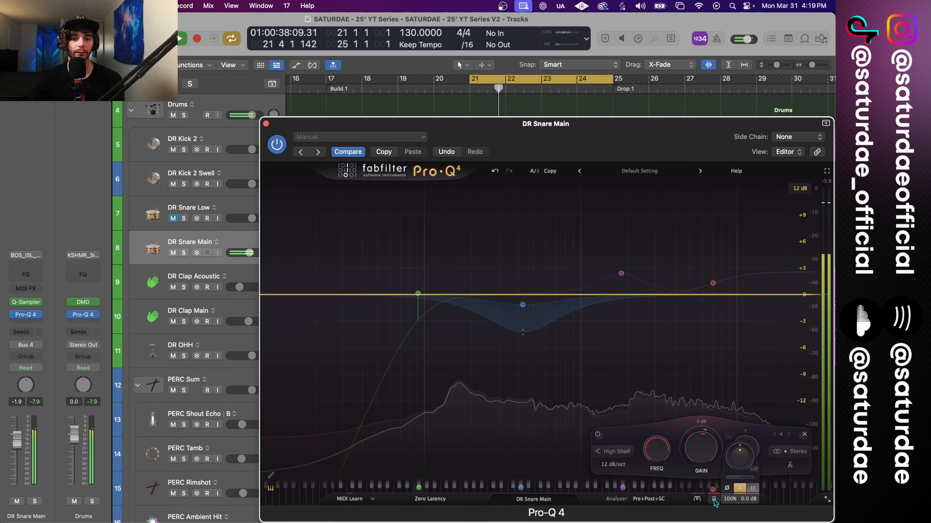
pyautogui.click(713, 501)
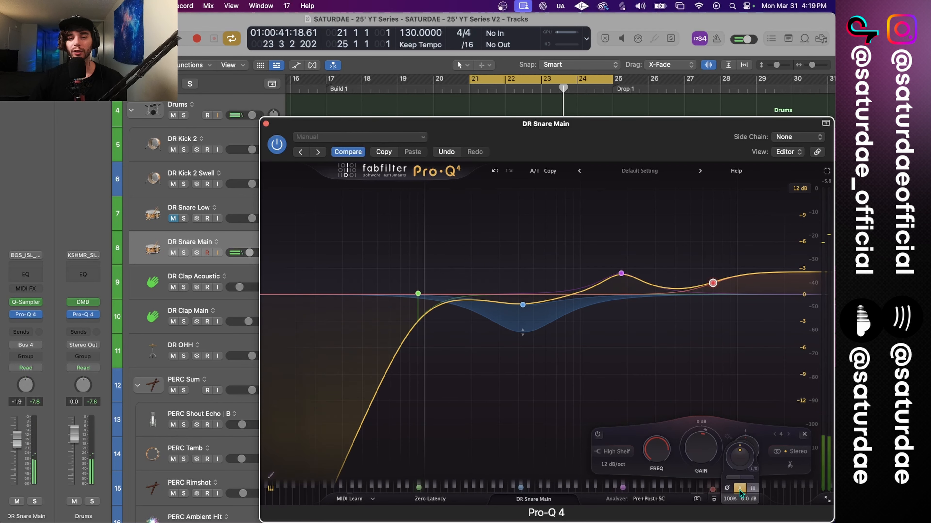
pyautogui.moveTo(739, 490)
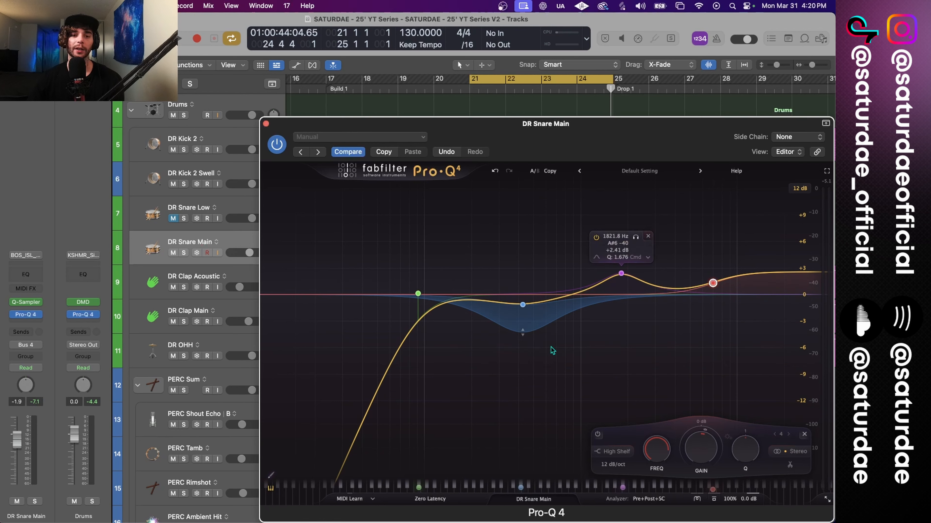
pyautogui.click(267, 125)
# - Solo DR Snare Main and insert a stereo Pro-C 2 after the EQ, using the 1176_7 preset
pyautogui.press('s')
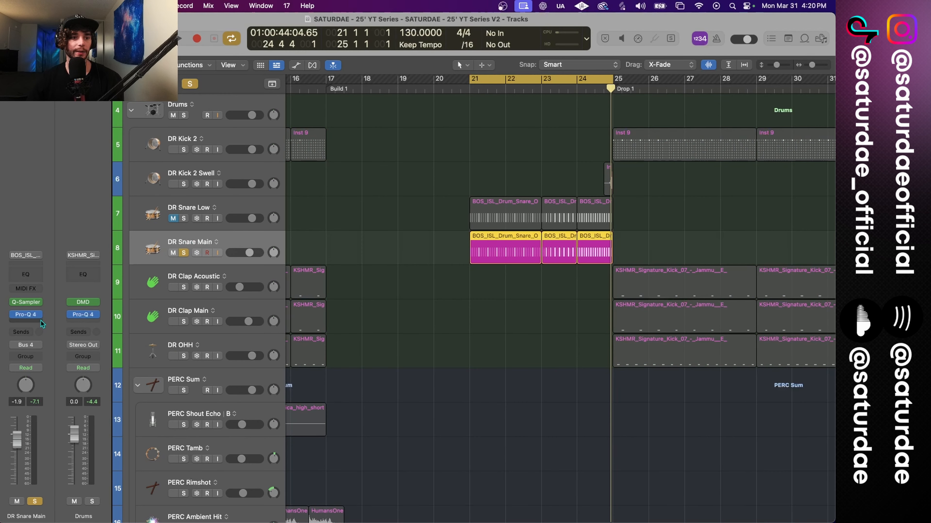
pyautogui.click(41, 322)
pyautogui.moveTo(73, 273)
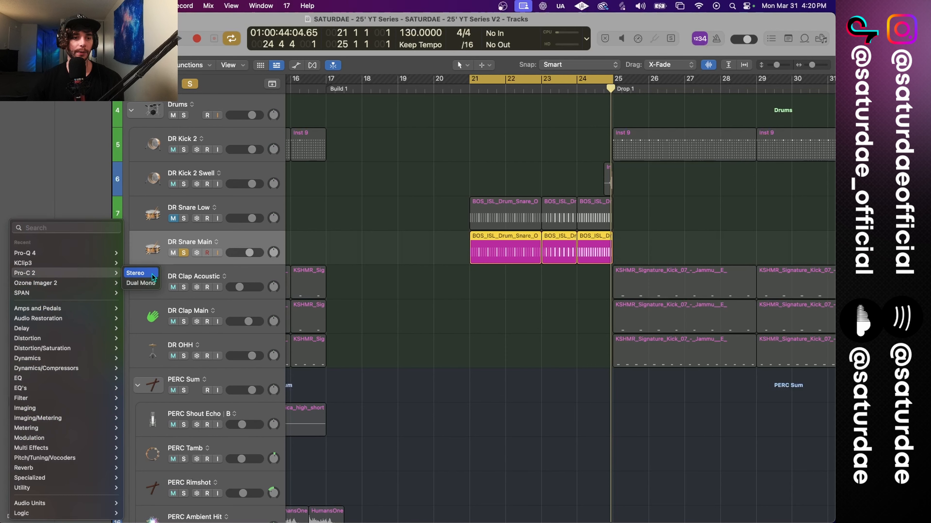
pyautogui.click(144, 275)
pyautogui.click(599, 186)
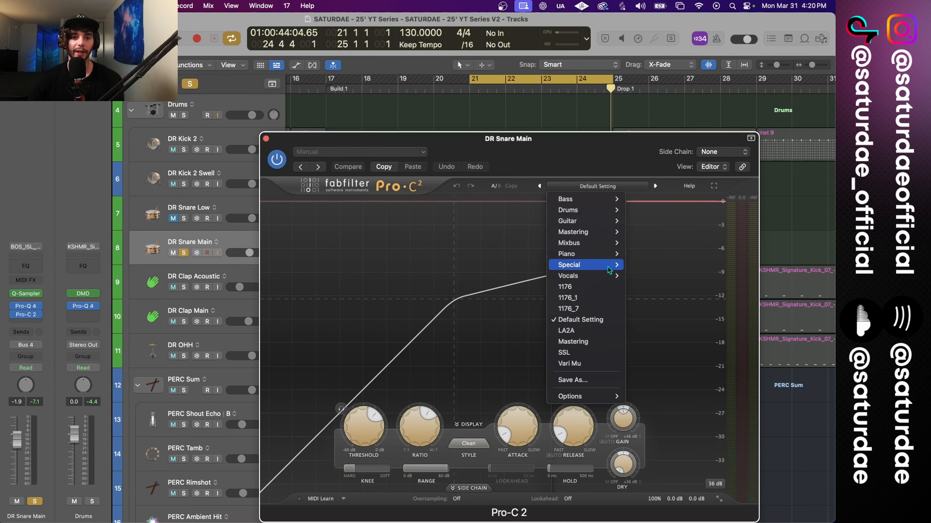
pyautogui.click(602, 313)
pyautogui.press('space')
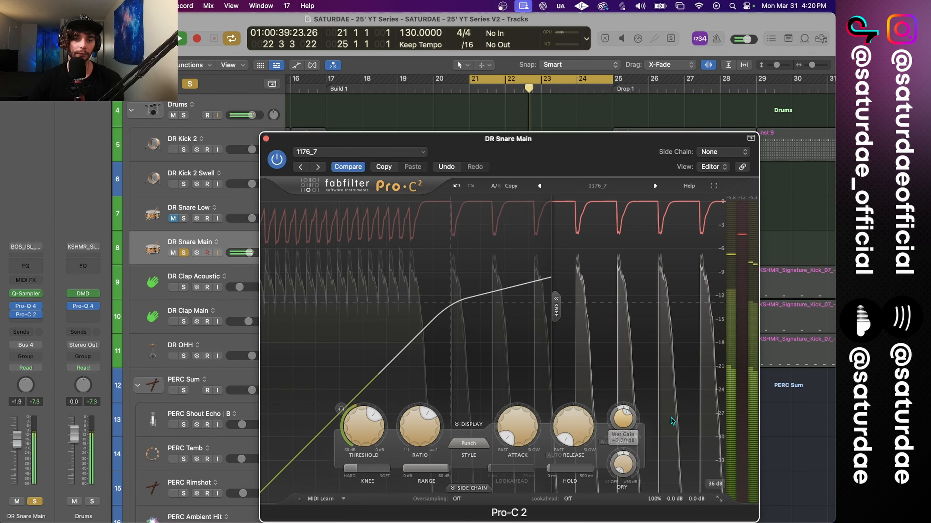
pyautogui.click(266, 139)
# - Insert a stereo KClip3 after the compressor on DR Snare Main and raise its Soften amount
pyautogui.click(38, 322)
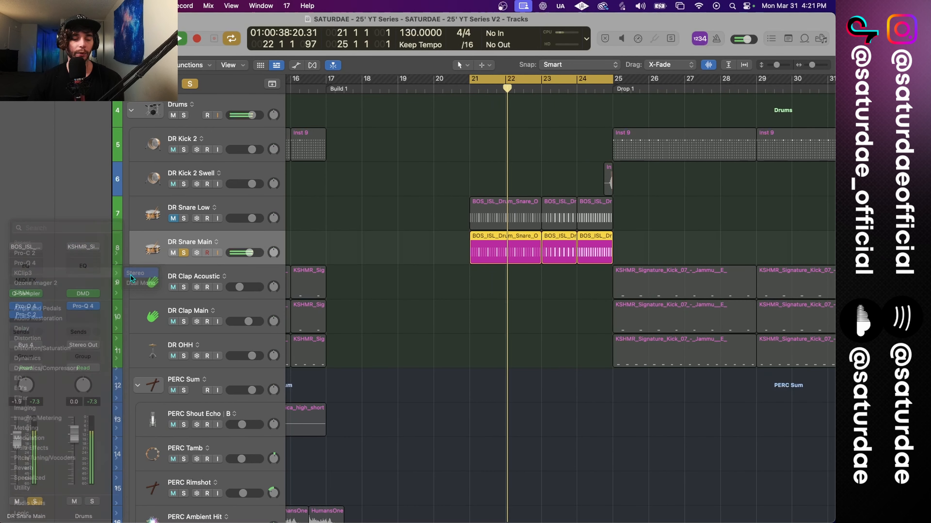
pyautogui.click(131, 274)
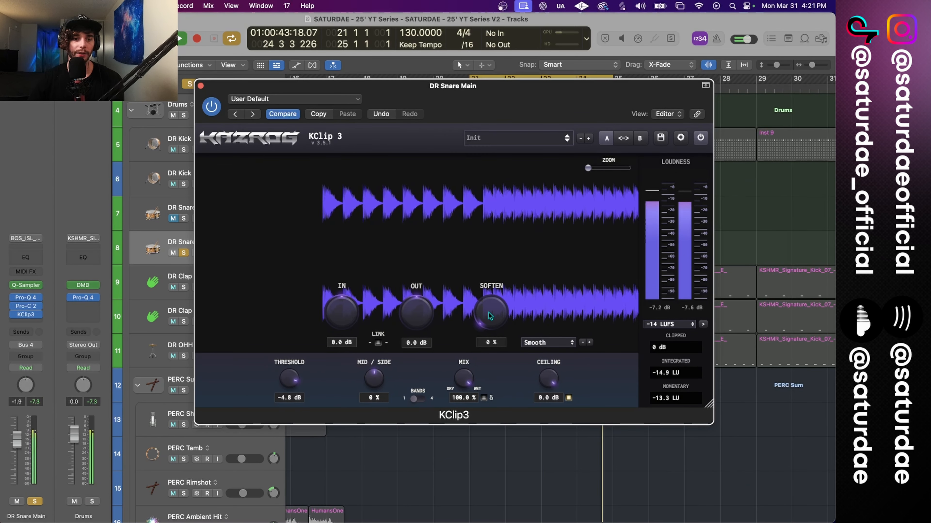
pyautogui.moveTo(489, 312); pyautogui.dragTo(488, 290)
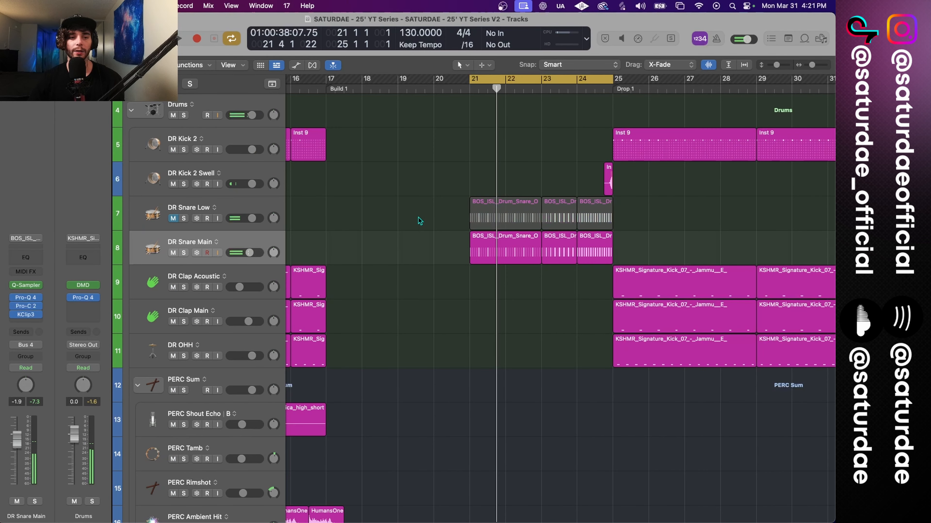
# - Rework DR Snare Main's Pro-Q 4 high shelf to 6707.2 Hz at +0.09 dB gain with an upward dynamic range
pyautogui.keyDown('ctrl'); pyautogui.keyDown('alt'); pyautogui.click(433, 217); pyautogui.keyUp('alt'); pyautogui.keyUp('ctrl')
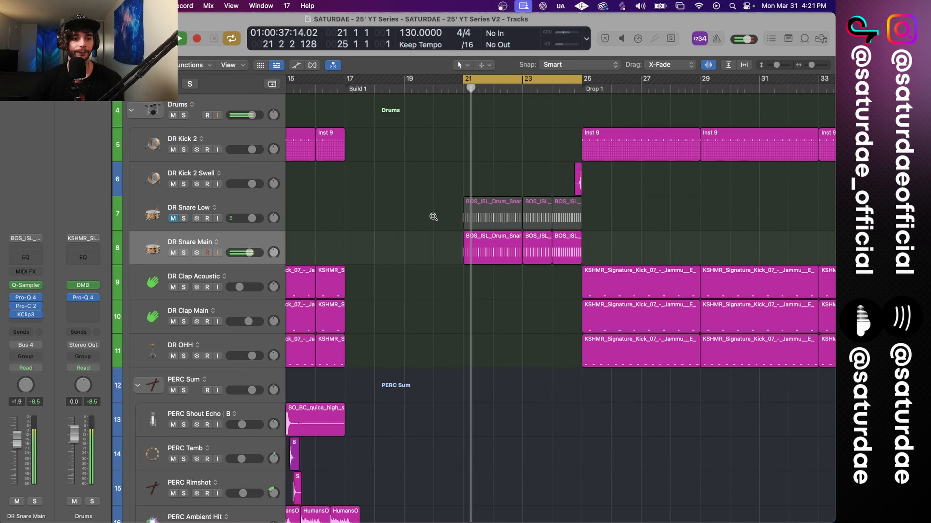
pyautogui.click(25, 298)
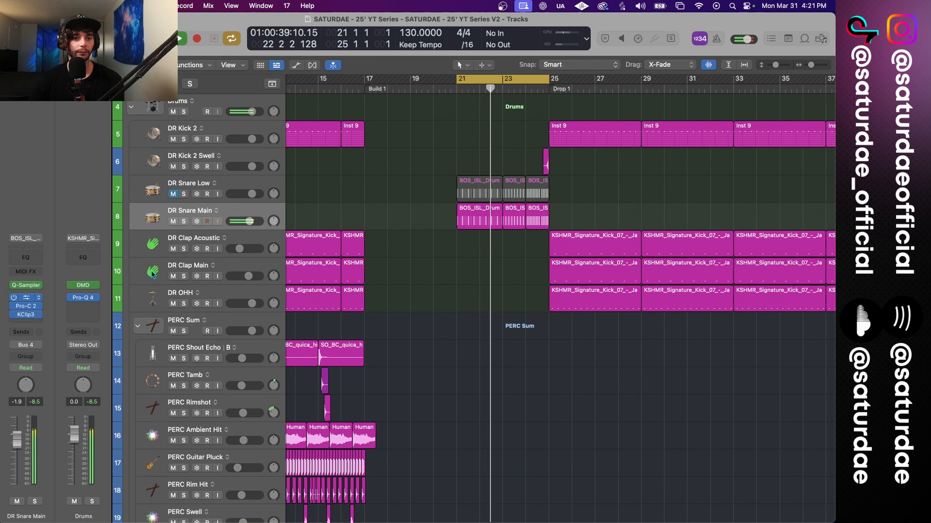
pyautogui.moveTo(712, 283)
pyautogui.mouseDown()
pyautogui.moveTo(716, 344)
pyautogui.moveTo(709, 297)
pyautogui.mouseUp()
pyautogui.press('space')
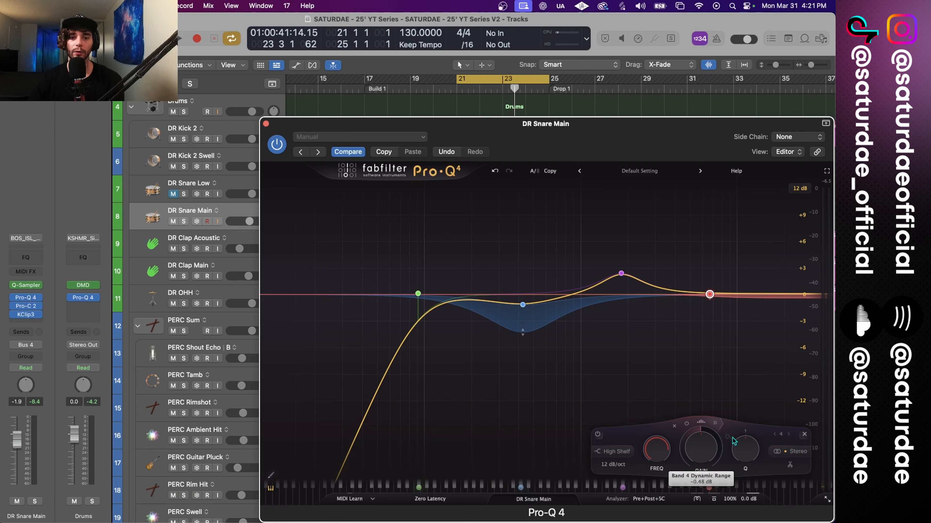
pyautogui.moveTo(733, 442); pyautogui.dragTo(702, 401)
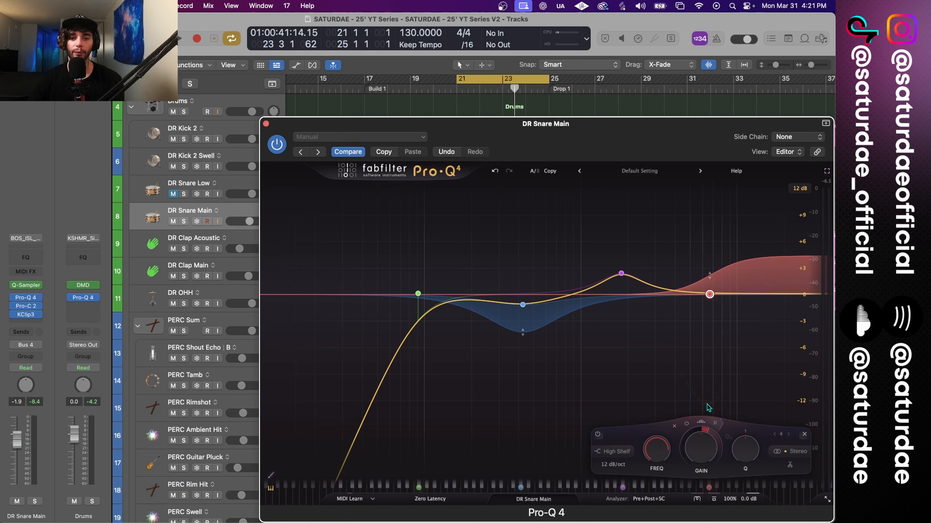
pyautogui.press('space')
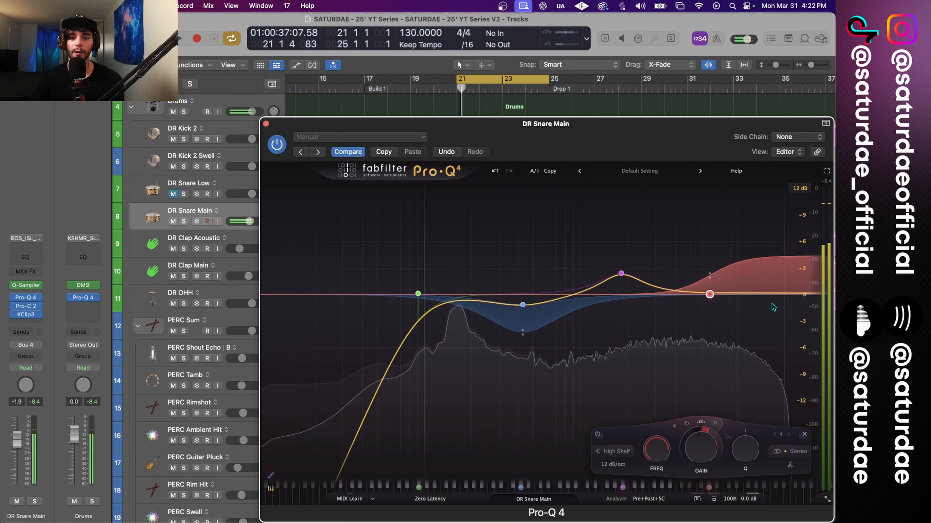
pyautogui.click(769, 294)
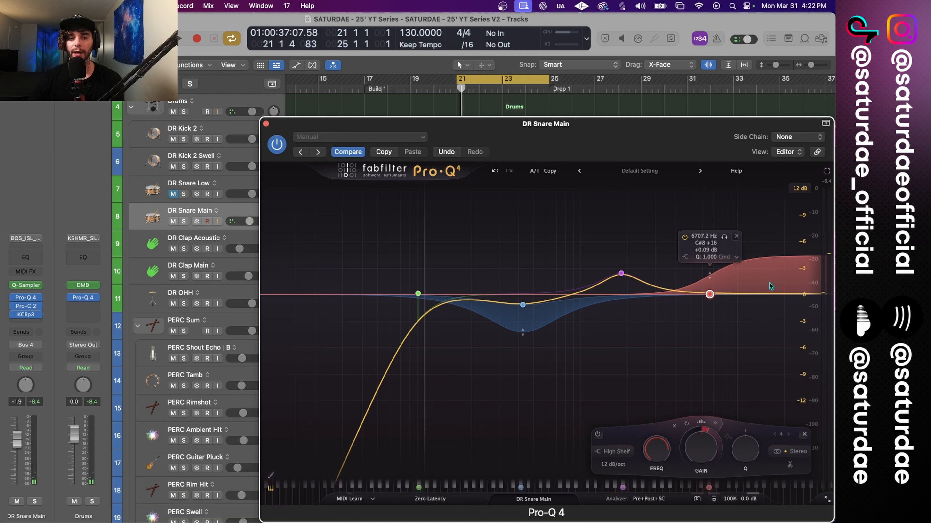
# - Solo DR Snare Main and compare the A and B states of its Pro-Q 4 during playback
pyautogui.press('space')
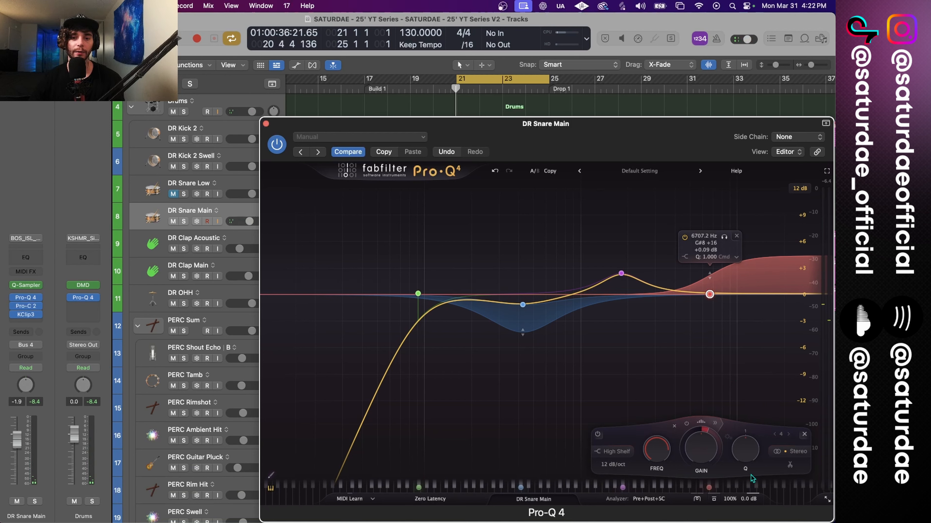
pyautogui.press('s')
pyautogui.press('space')
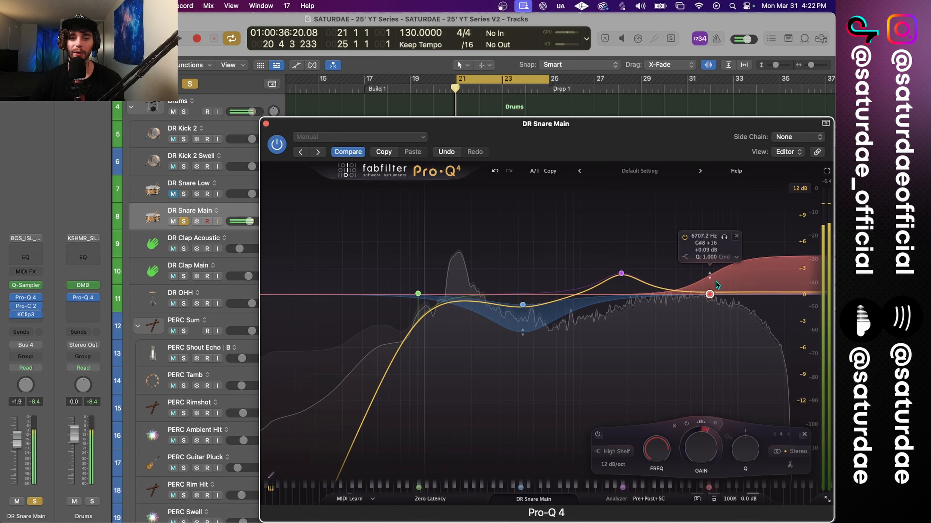
pyautogui.click(535, 171)
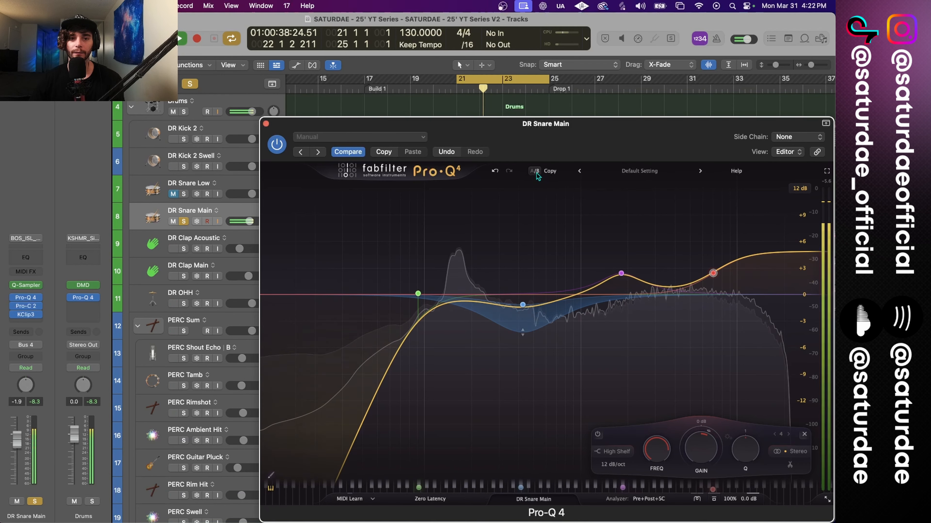
pyautogui.click(535, 171)
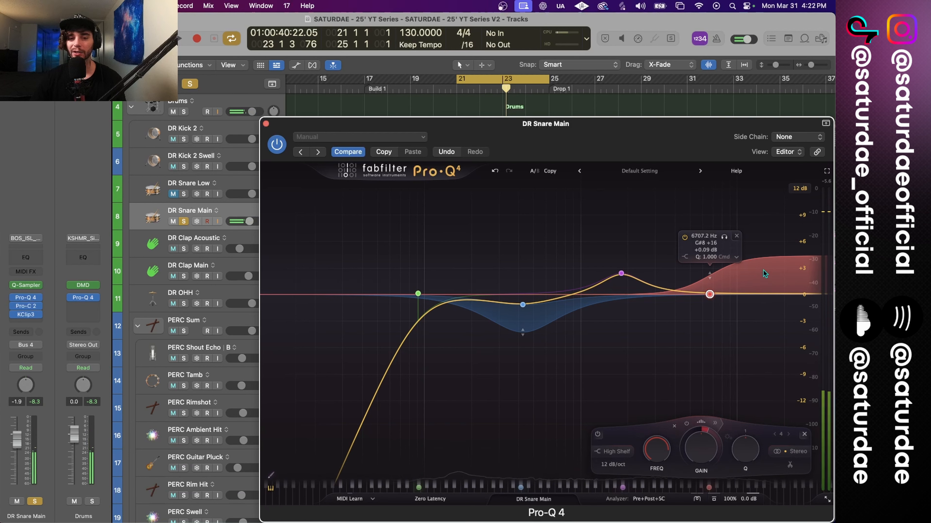
# - Unsolo DR Snare Main and readjust the dynamic range of its Pro-Q 4 high shelf during playback
pyautogui.press('s')
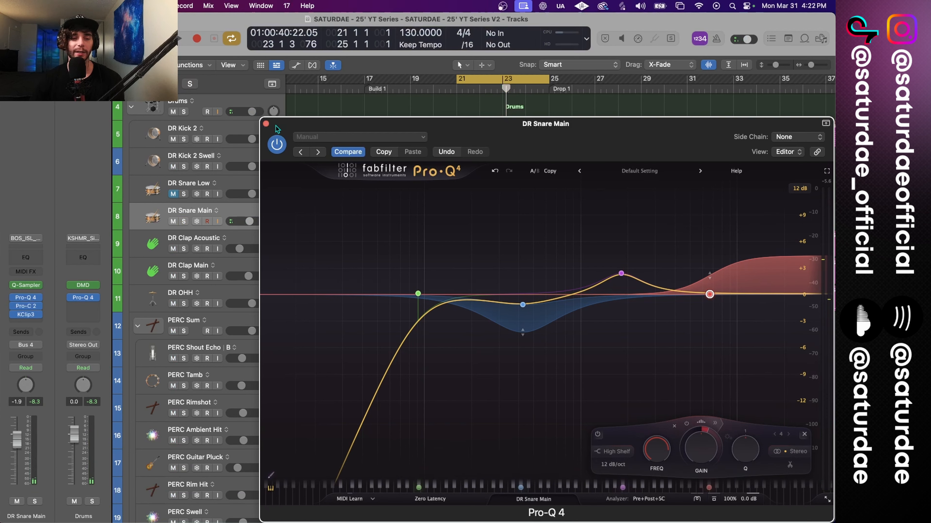
pyautogui.press('space')
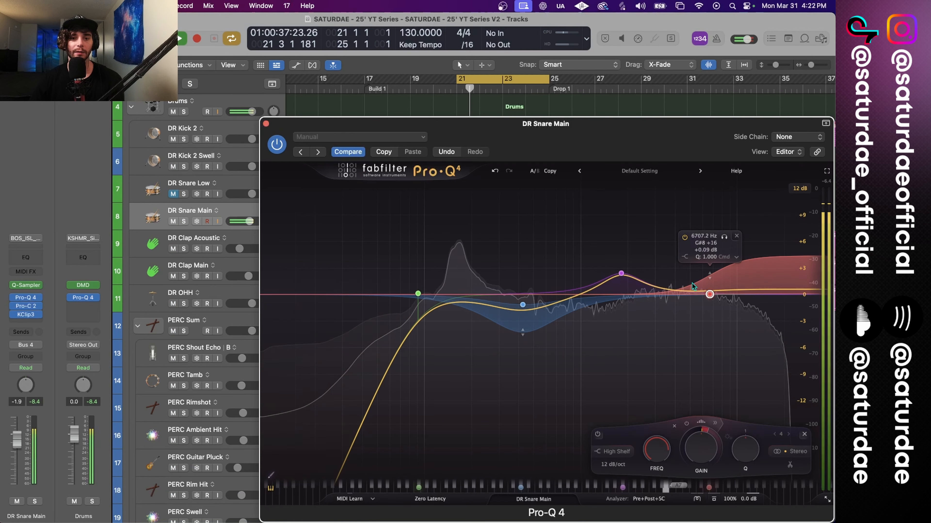
pyautogui.moveTo(705, 434); pyautogui.dragTo(731, 447)
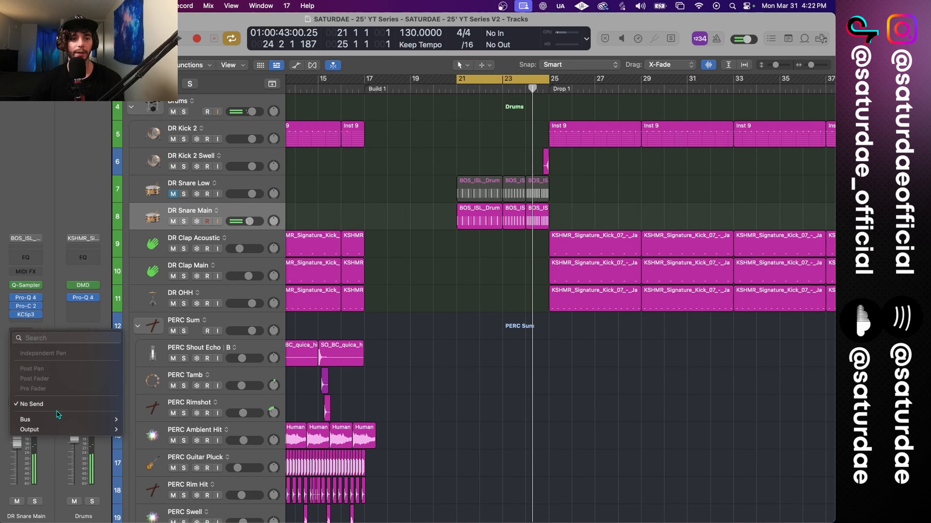
# - Send DR Snare Main to the Drum Verb bus at -16.3 dB, audition the snare roll and turn off cycle playback
pyautogui.moveTo(59, 419)
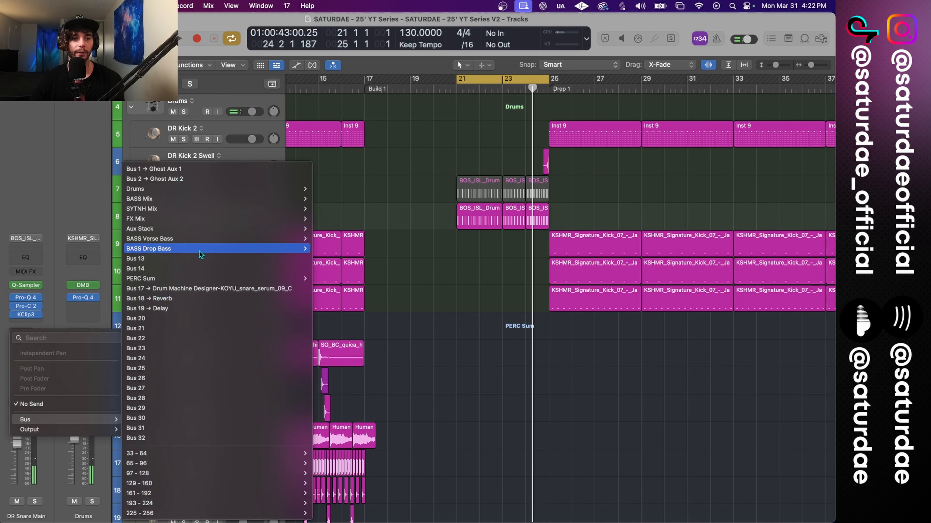
pyautogui.click(191, 234)
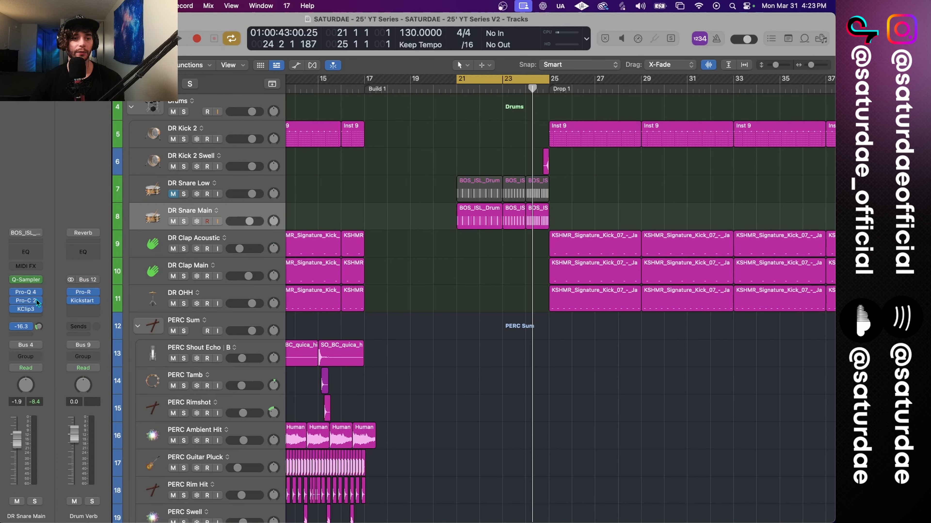
pyautogui.press('space')
pyautogui.press('s')
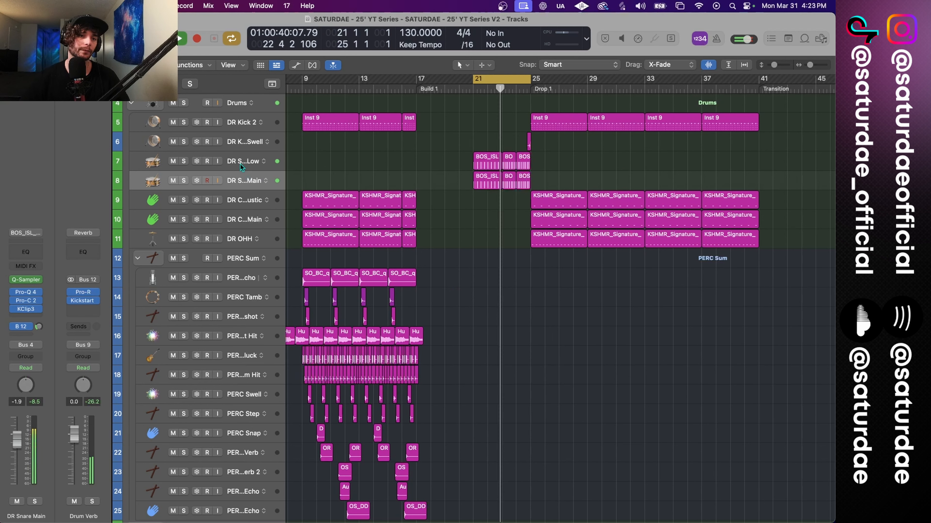
pyautogui.press('c')
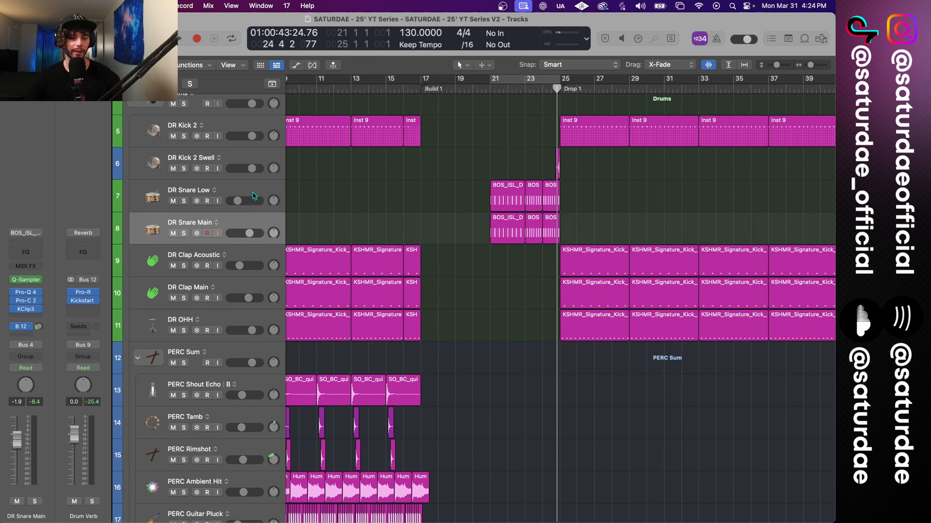
# - Group DR Snare Low and DR Snare Main into a summing stack named Snare Sum with a snare drum icon
pyautogui.keyDown('shift'); pyautogui.click(253, 190); pyautogui.keyUp('shift')
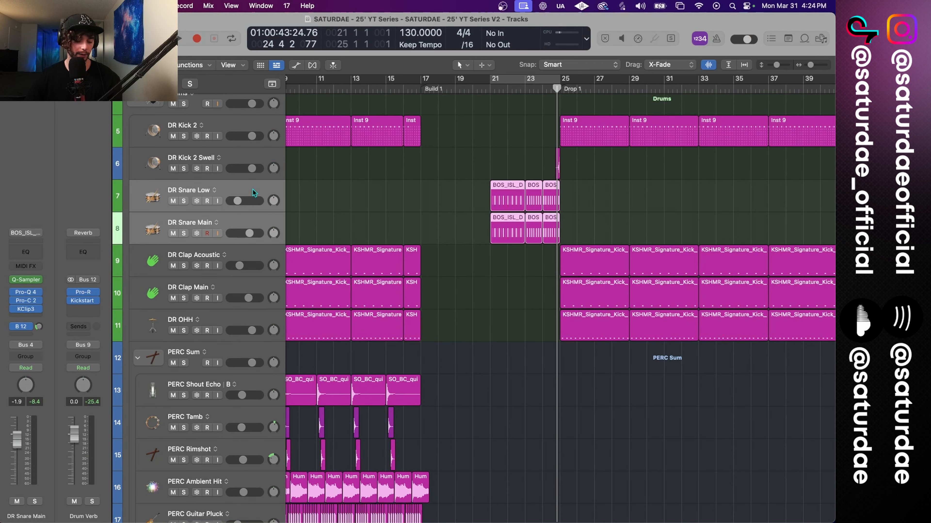
pyautogui.press('super+shift+d')
pyautogui.press('Return')
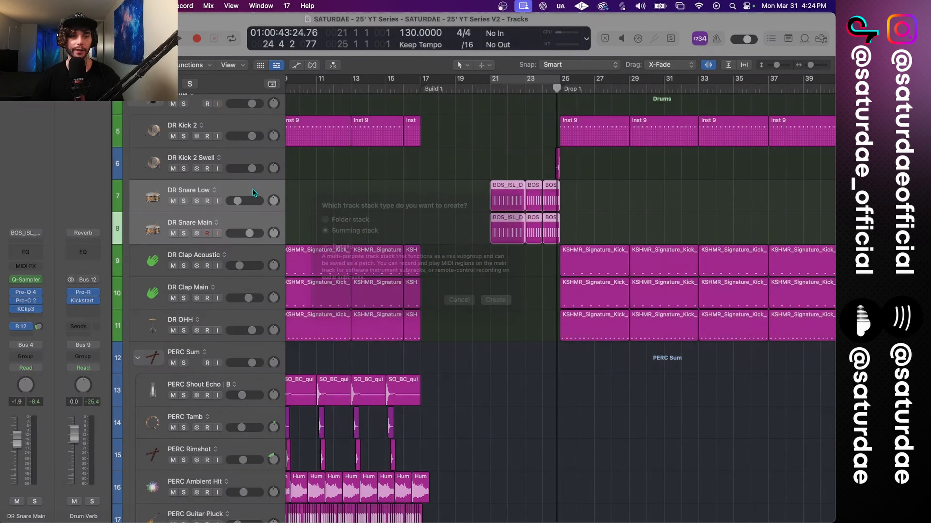
pyautogui.doubleClick(179, 189)
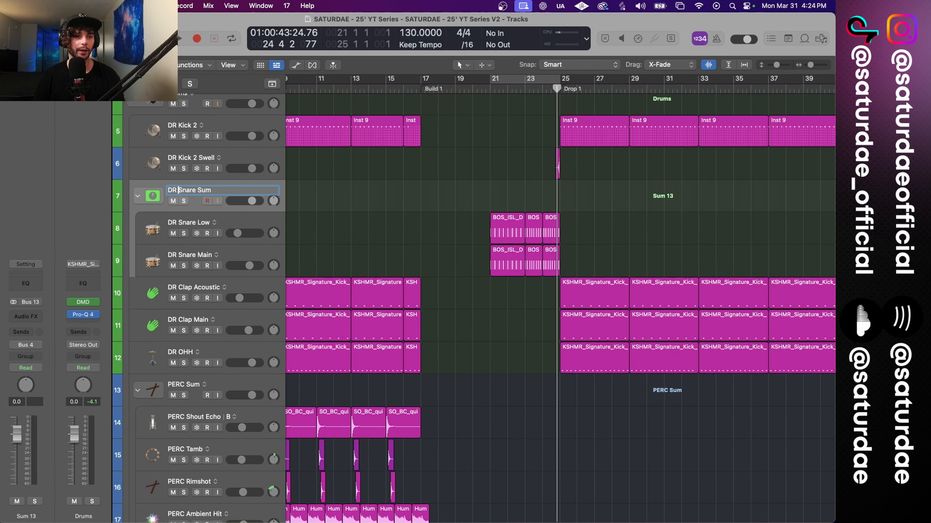
pyautogui.write('Snare Sum')
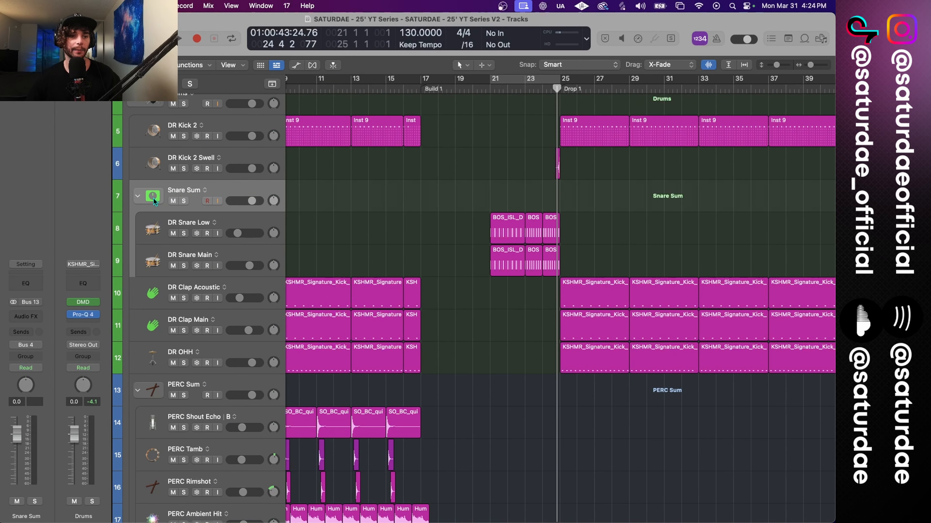
pyautogui.click(153, 198)
pyautogui.click(187, 108)
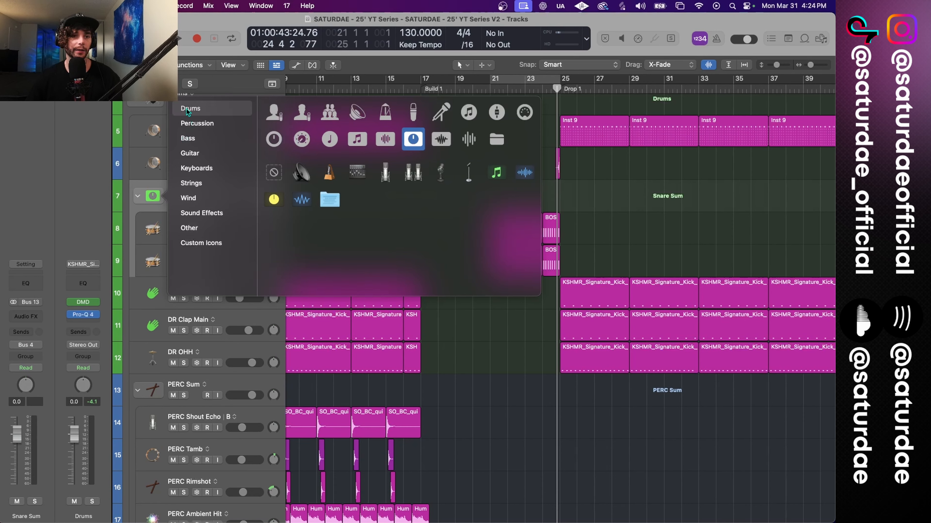
# - Insert a stereo Pro-Q 4 on Snare Sum in Linear Phase mode with a 12 dB/oct low cut at 10 Hz
pyautogui.click(34, 317)
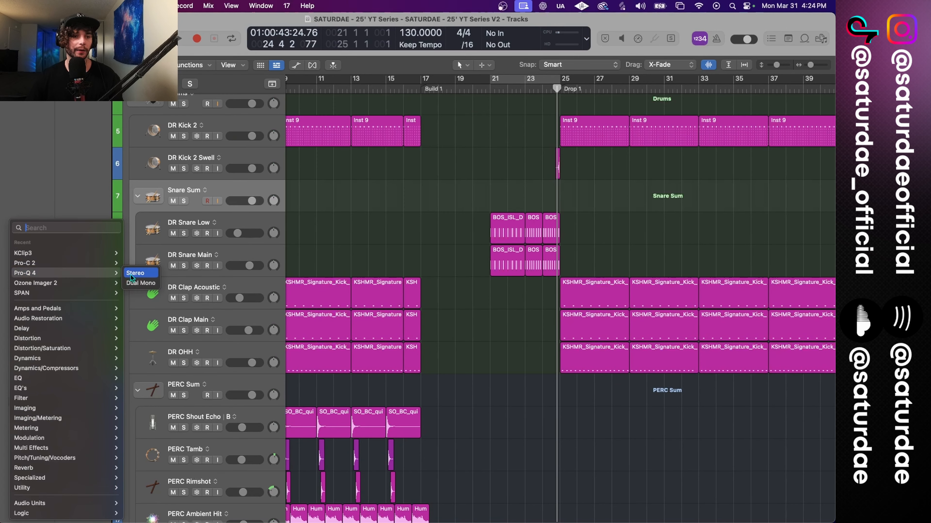
pyautogui.click(130, 274)
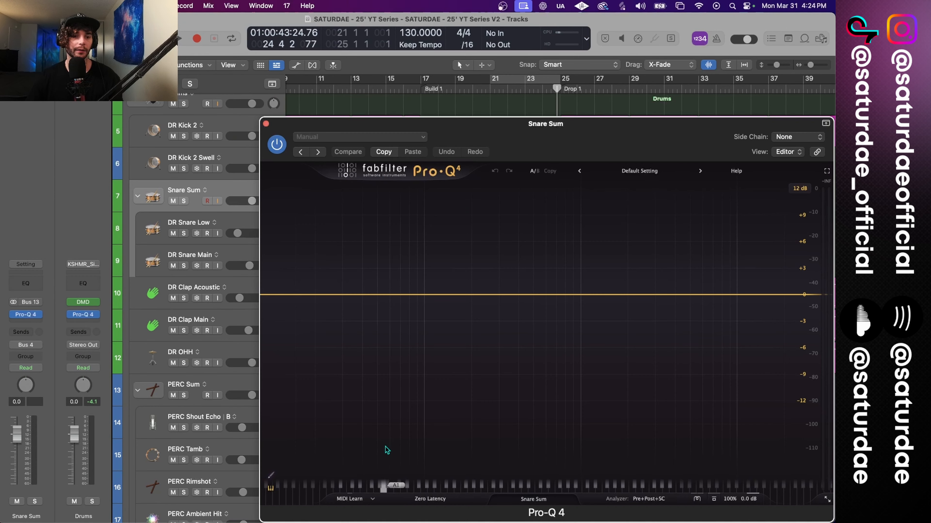
pyautogui.click(441, 501)
pyautogui.click(442, 500)
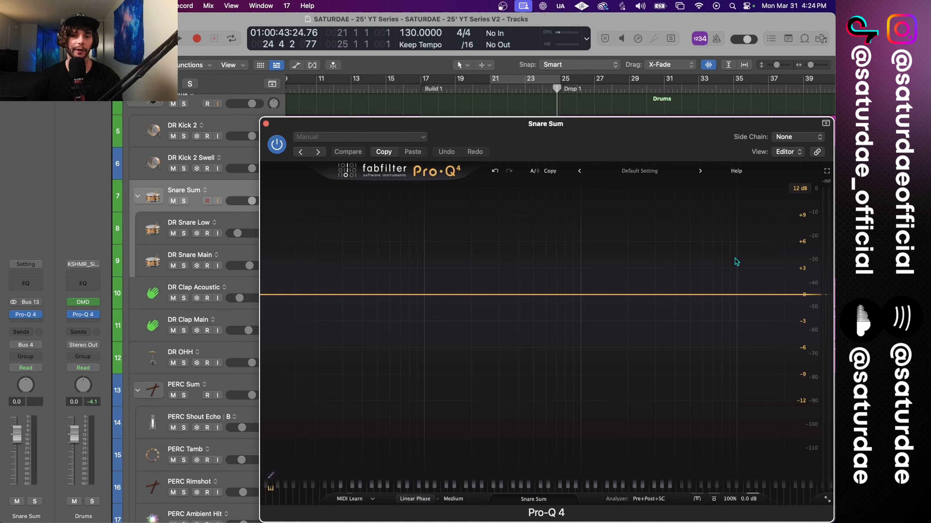
pyautogui.click(268, 293)
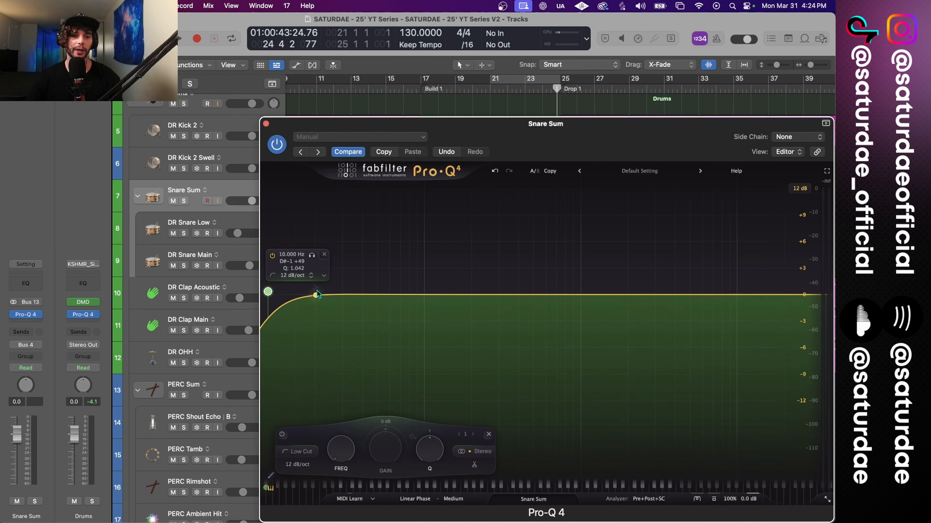
pyautogui.click(266, 126)
# - Automate Snare Sum's Pro-Q 4 Band 1 frequency in a curved rise from 10 Hz at bar 21 to 1399.8 Hz just before Drop 1
pyautogui.press('a')
pyautogui.click(221, 214)
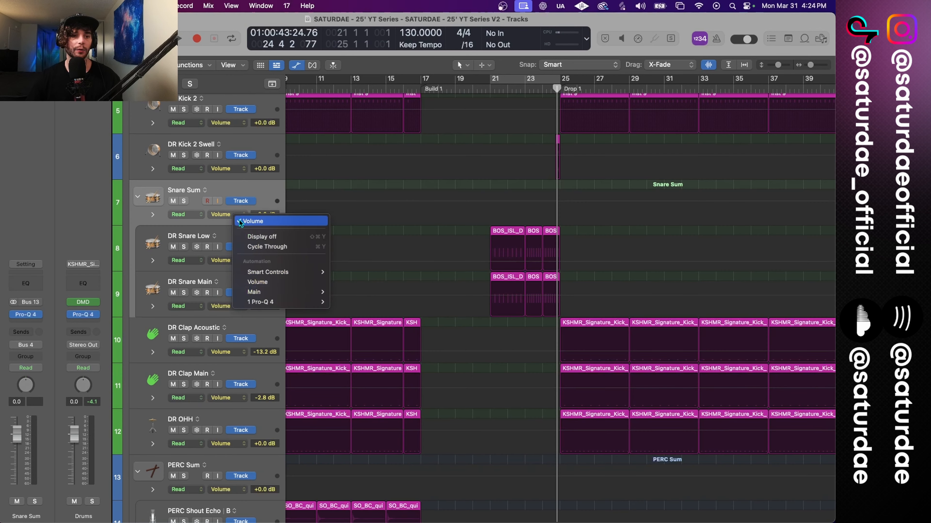
pyautogui.moveTo(312, 302)
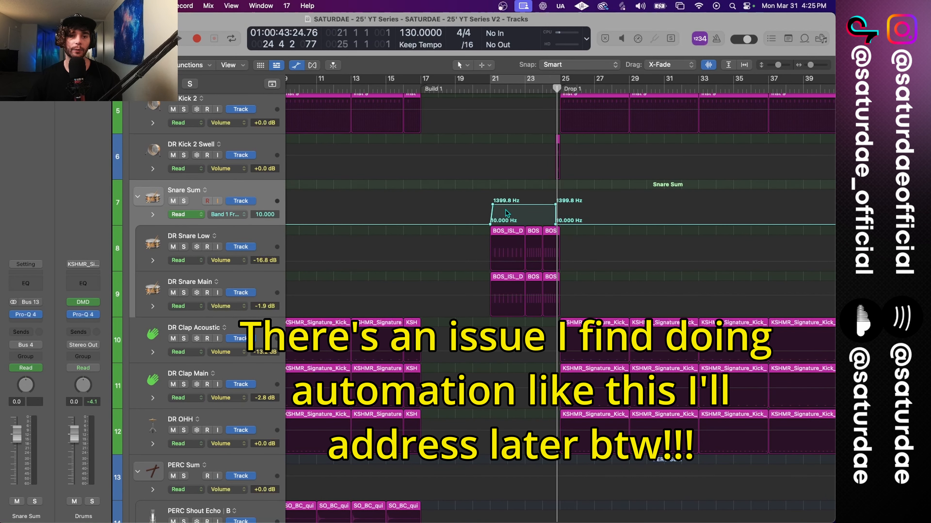
pyautogui.hscroll(3, 508, 212)
pyautogui.scroll(3, 508, 211)
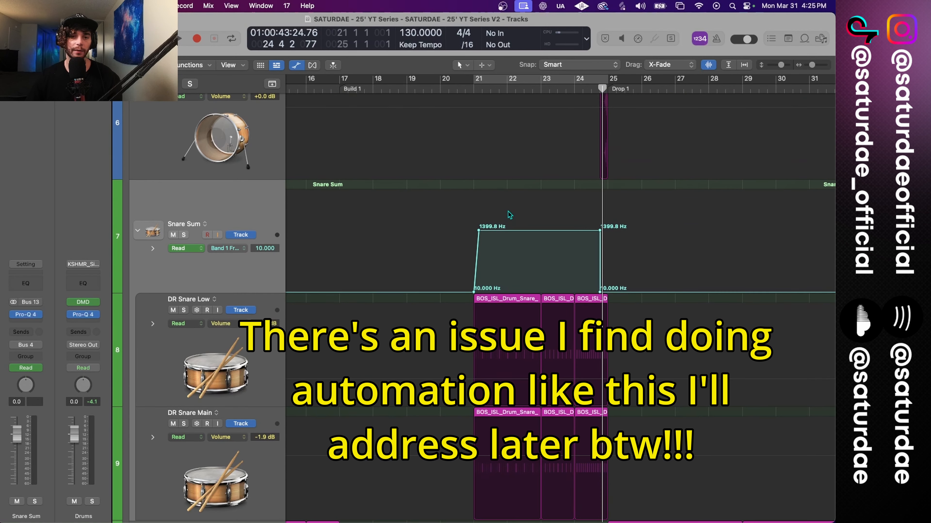
pyautogui.doubleClick(481, 233)
pyautogui.hscroll(4, 440, 257)
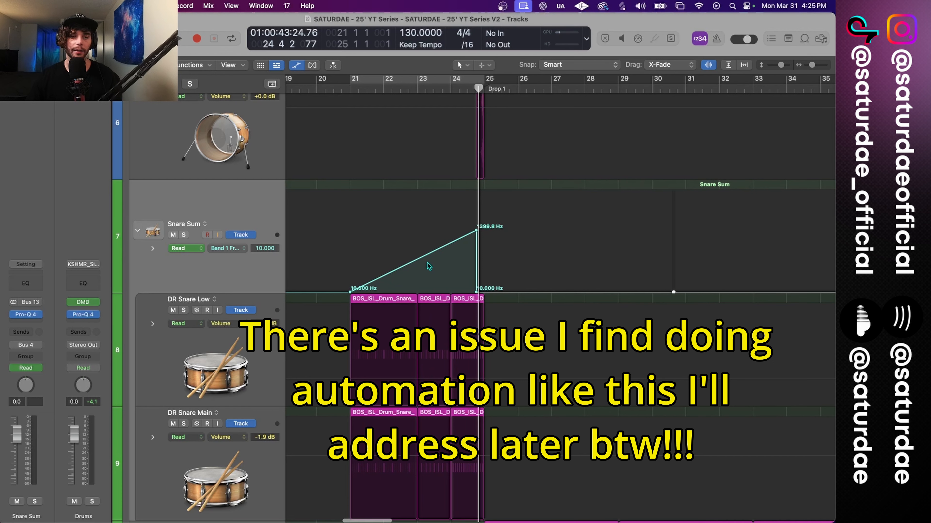
pyautogui.moveTo(428, 265); pyautogui.dragTo(436, 281)
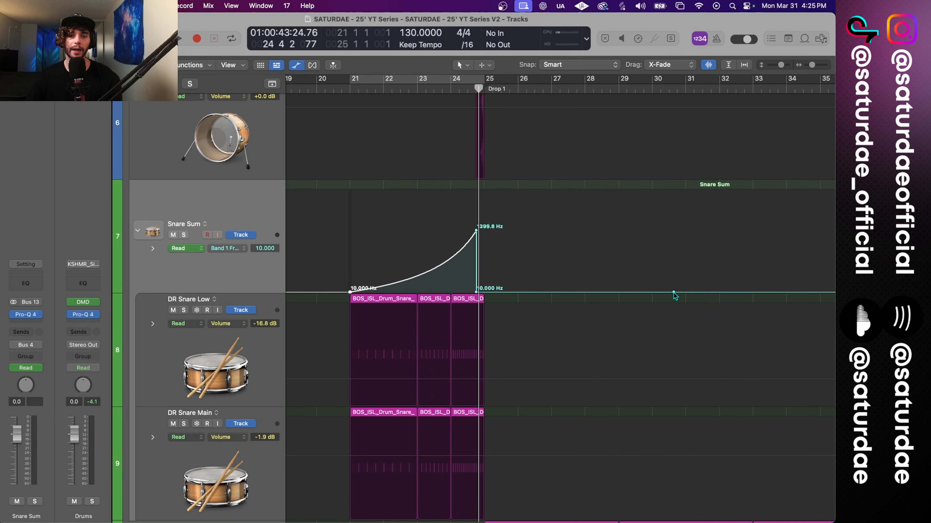
# - Extend the Band 1 frequency automation past the drop with a point at 1449.2 Hz after bar 26, falling to 10 Hz at bar 32
pyautogui.moveTo(674, 292); pyautogui.dragTo(720, 292)
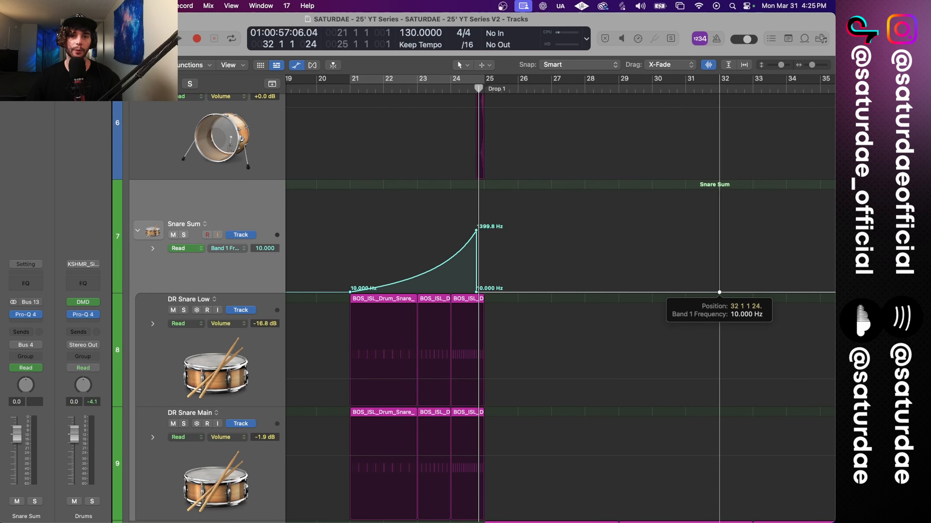
pyautogui.doubleClick(478, 293)
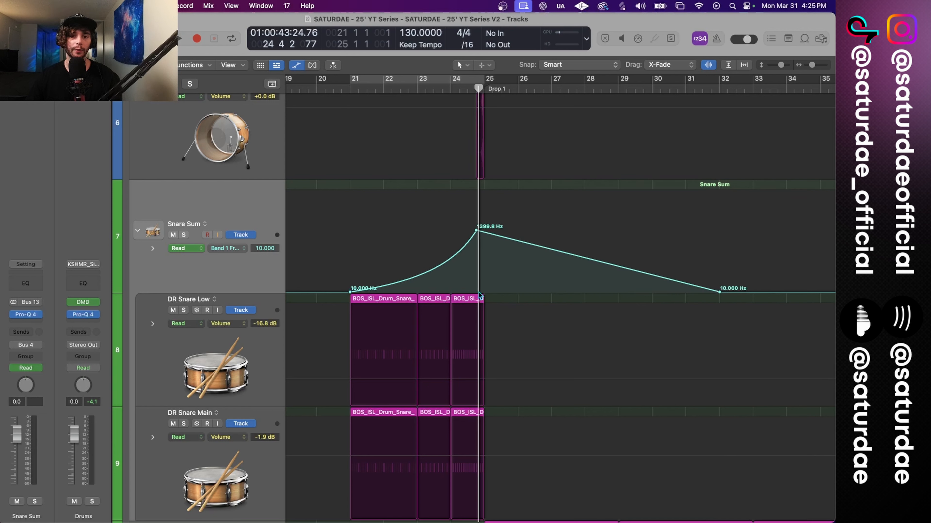
pyautogui.moveTo(555, 231); pyautogui.dragTo(527, 233)
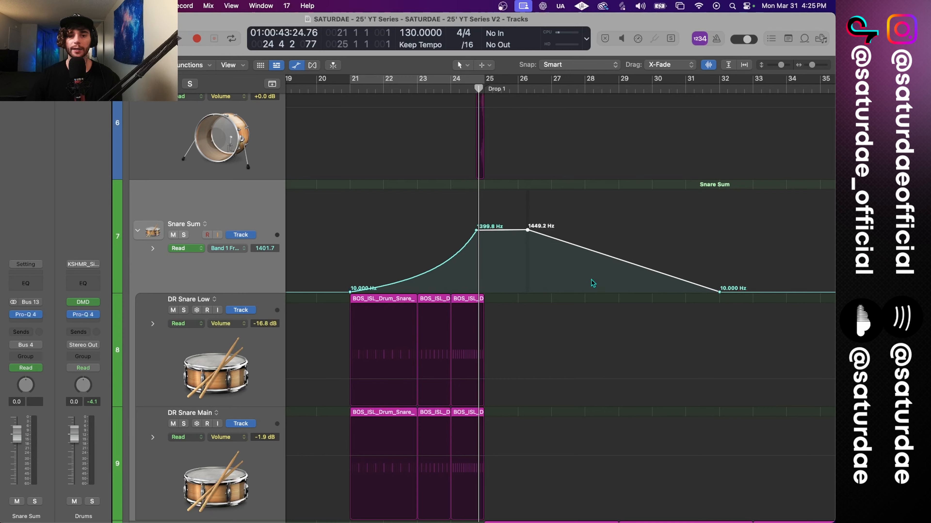
# - Play the snare roll from just before bar 21 to hear Snare Sum's low-cut automation, first soloed and again in the full mix
pyautogui.hscroll(-2, 436, 243)
pyautogui.hscroll(-8, 367, 128)
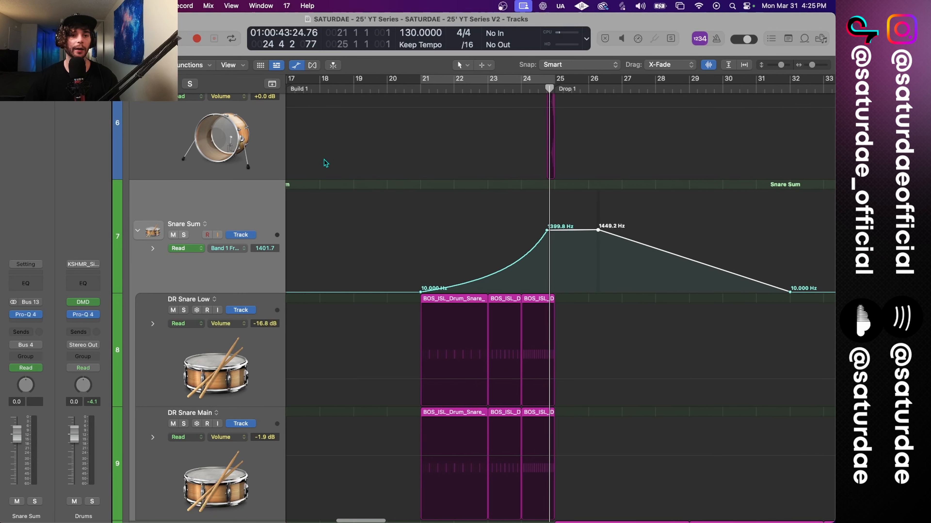
pyautogui.click(427, 90)
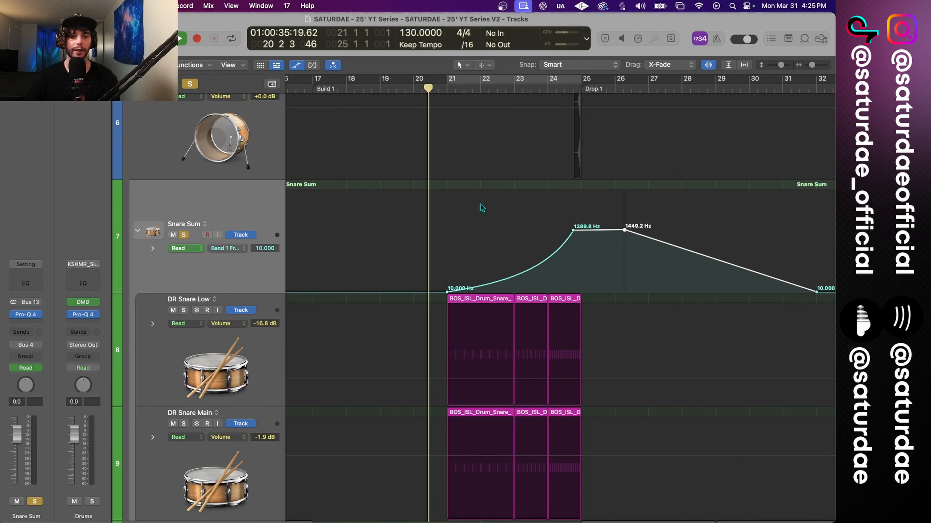
pyautogui.press('s')
pyautogui.scroll(-5, 547, 272)
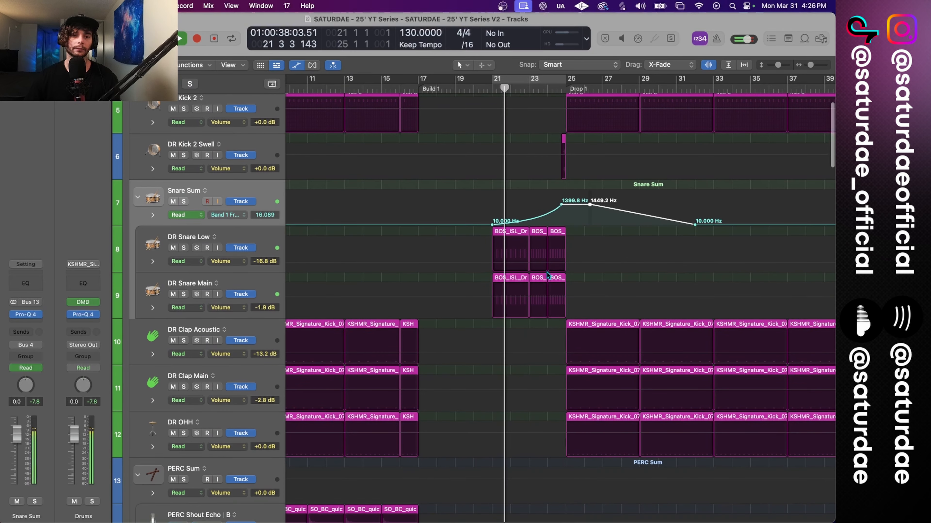
pyautogui.press('a')
pyautogui.press('a')
pyautogui.press('super+Down')
pyautogui.press('super+Down')
pyautogui.press('super+Down')
pyautogui.press('super+Down')
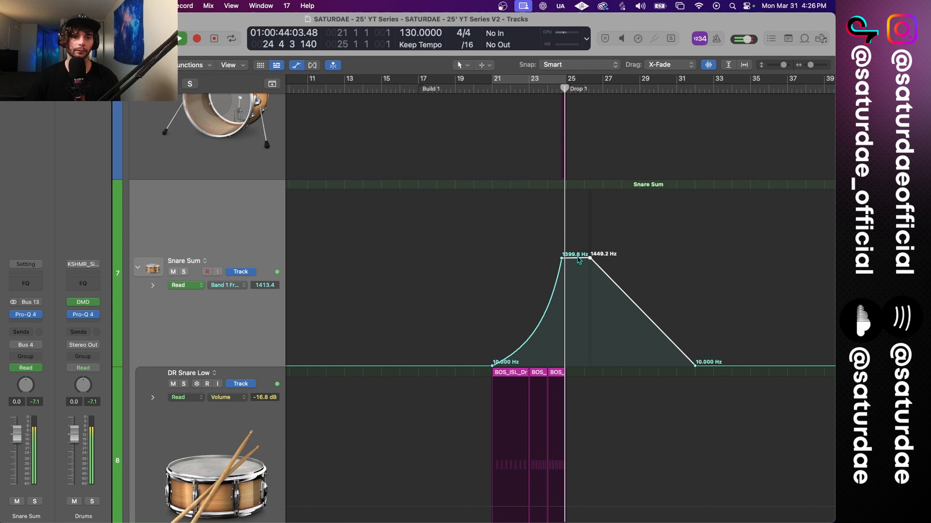
pyautogui.press('space')
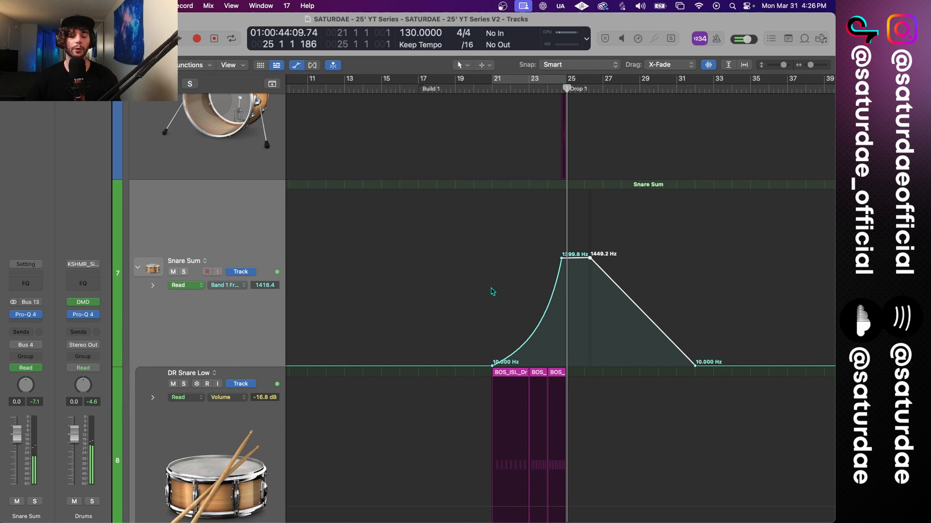
# - Select DR Snare Low and DR Snare Main together and show their absolute Send 1 to Drum Verb automation
pyautogui.scroll(-5, 257, 311)
pyautogui.click(257, 307)
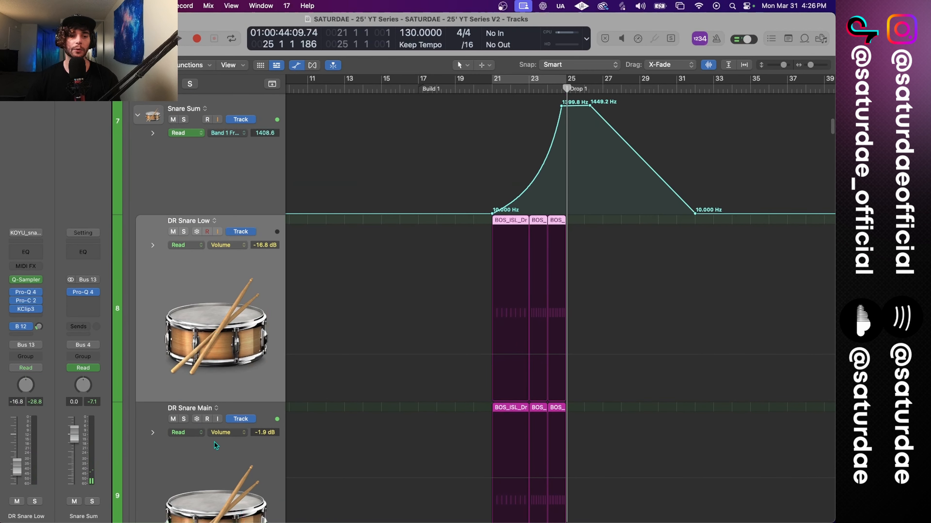
pyautogui.scroll(-2, 231, 455)
pyautogui.click(238, 436)
pyautogui.press('a')
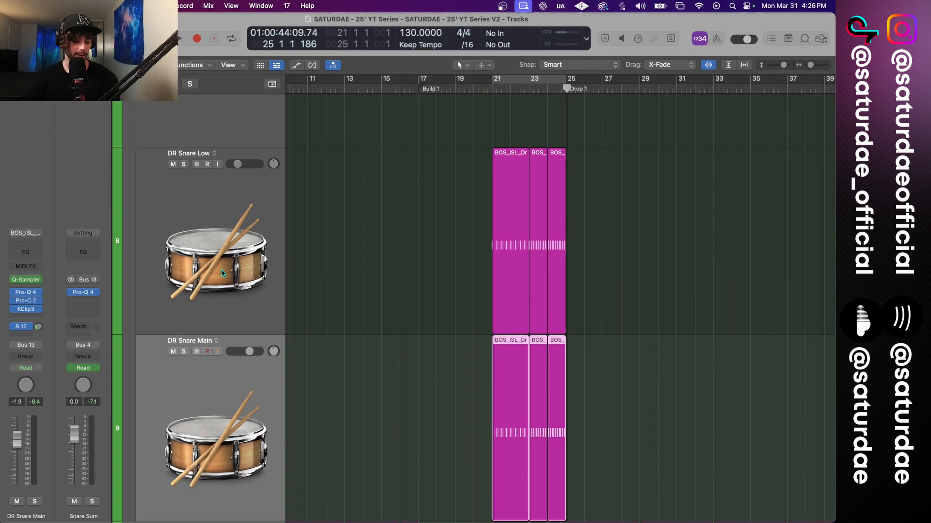
pyautogui.press('a')
pyautogui.press('a')
pyautogui.click(229, 270)
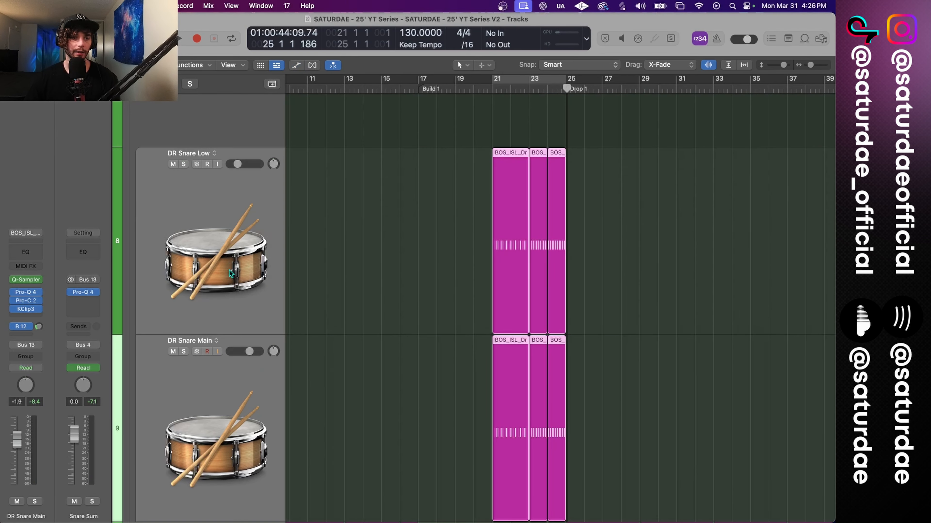
pyautogui.press('a')
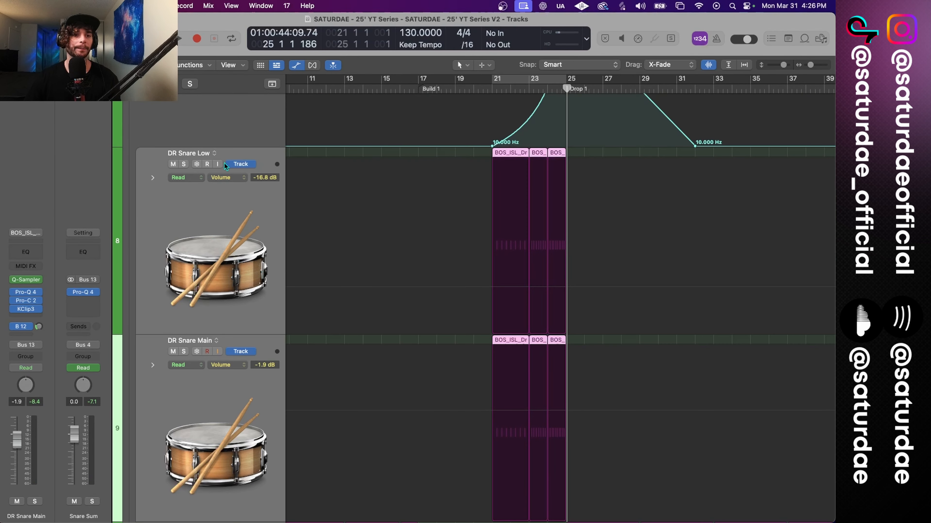
pyautogui.click(228, 179)
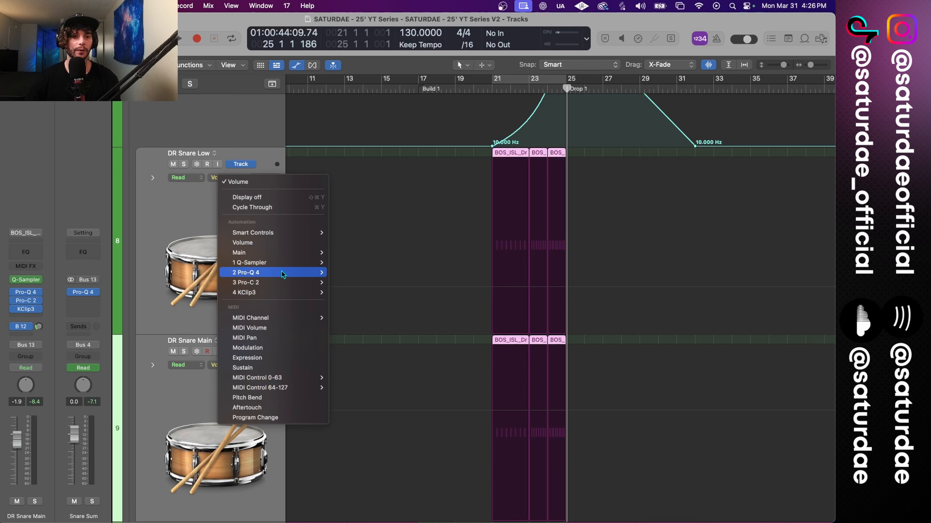
pyautogui.moveTo(293, 252)
pyautogui.moveTo(425, 293)
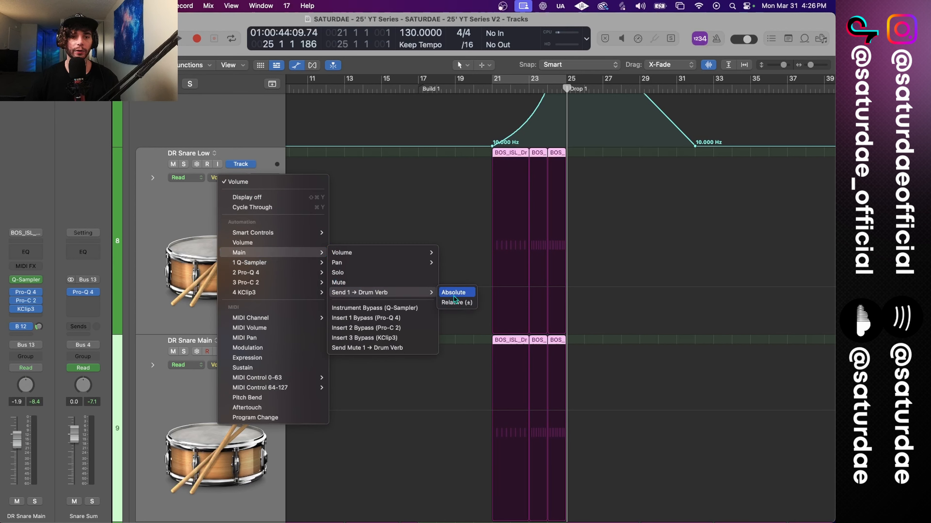
pyautogui.click(454, 295)
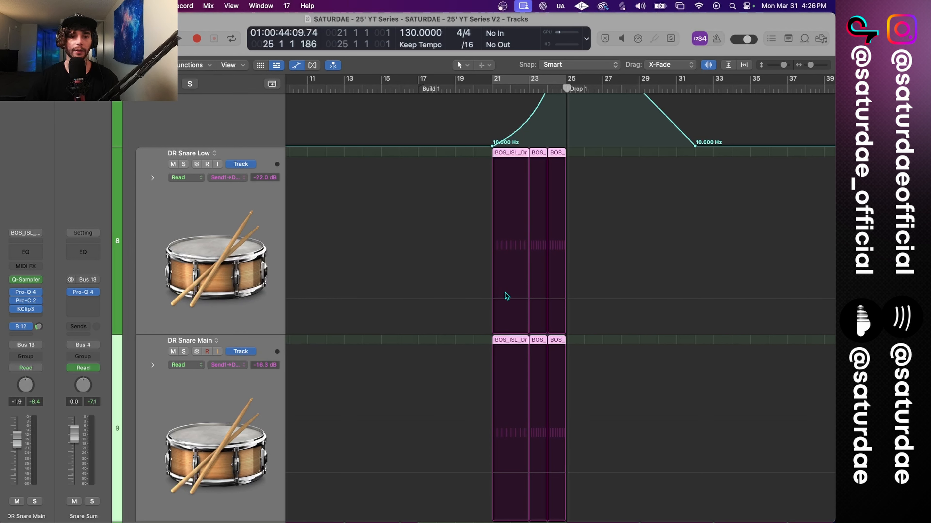
# - Place the playhead at 24 4 4 1 and align Snare Sum's 1399.8 Hz Band 1 frequency point with it
pyautogui.click(496, 300)
pyautogui.scroll(5, 563, 301)
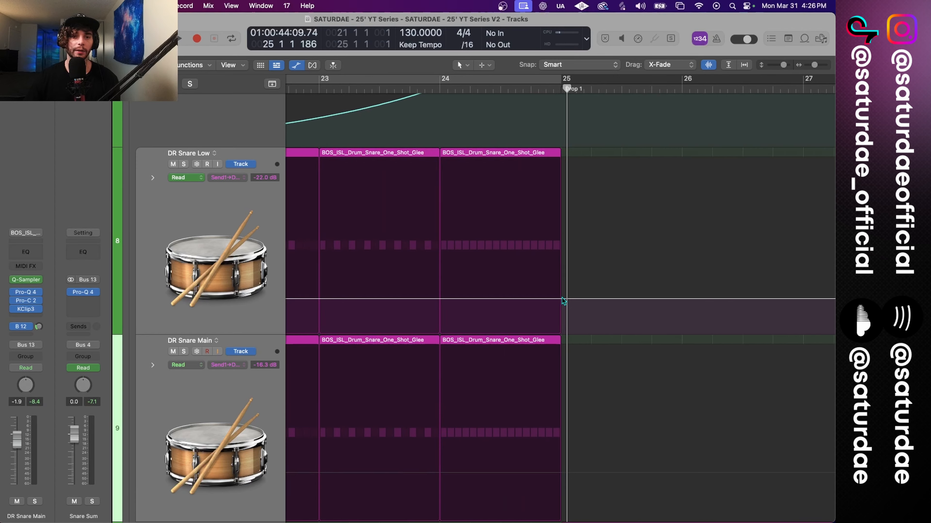
pyautogui.scroll(4, 564, 300)
pyautogui.click(554, 91)
pyautogui.scroll(5, 571, 172)
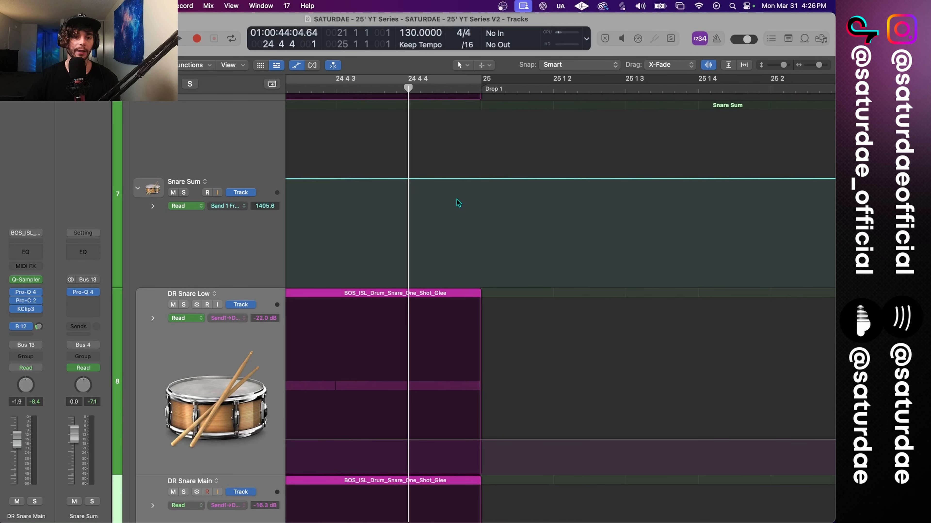
pyautogui.scroll(-2, 449, 200)
pyautogui.moveTo(320, 180); pyautogui.dragTo(429, 180)
# - Add level Send 1 to Drum Verb points around bar 21 and Drop 1, at -22.0 dB on DR Snare Low and -16.3 dB on DR Snare Main
pyautogui.scroll(-6, 430, 183)
pyautogui.scroll(6, 544, 248)
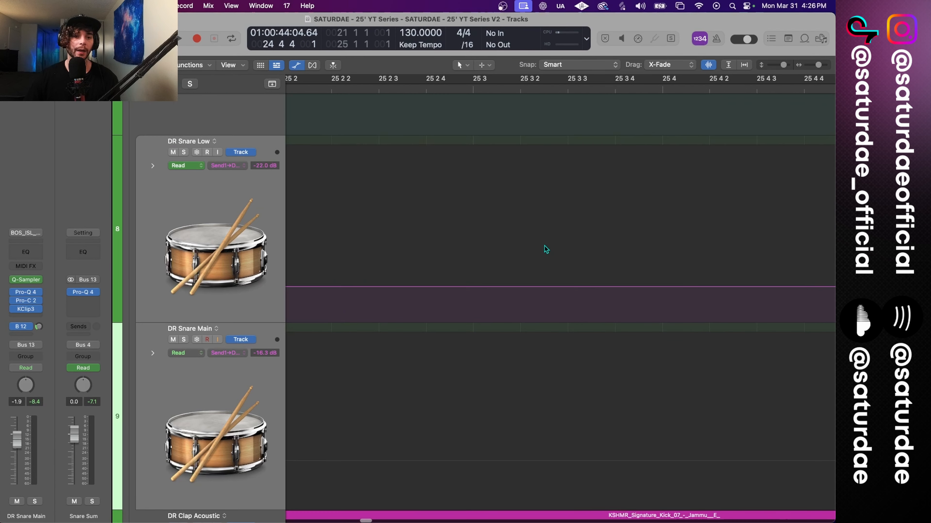
pyautogui.hscroll(-5, 542, 247)
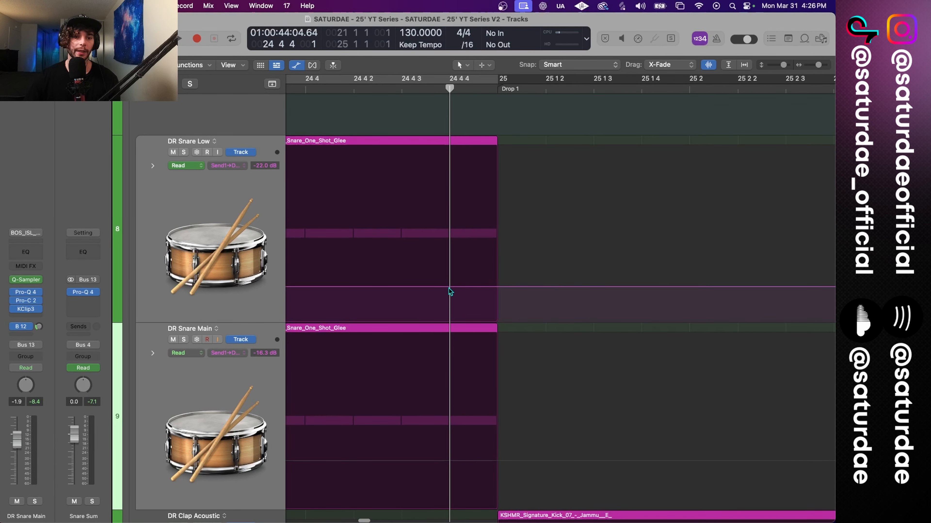
pyautogui.scroll(-3, 456, 322)
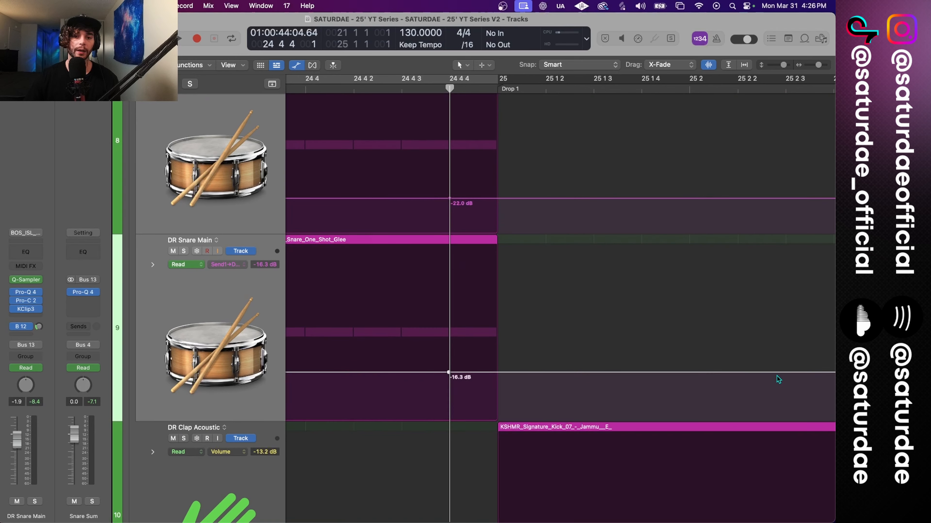
pyautogui.hscroll(3, 778, 380)
pyautogui.hscroll(3, 778, 381)
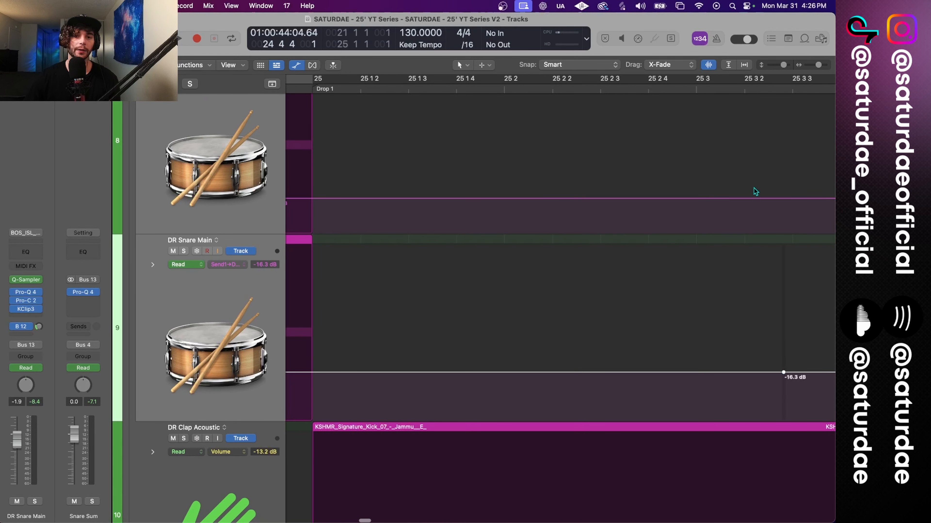
pyautogui.hscroll(-3, 540, 203)
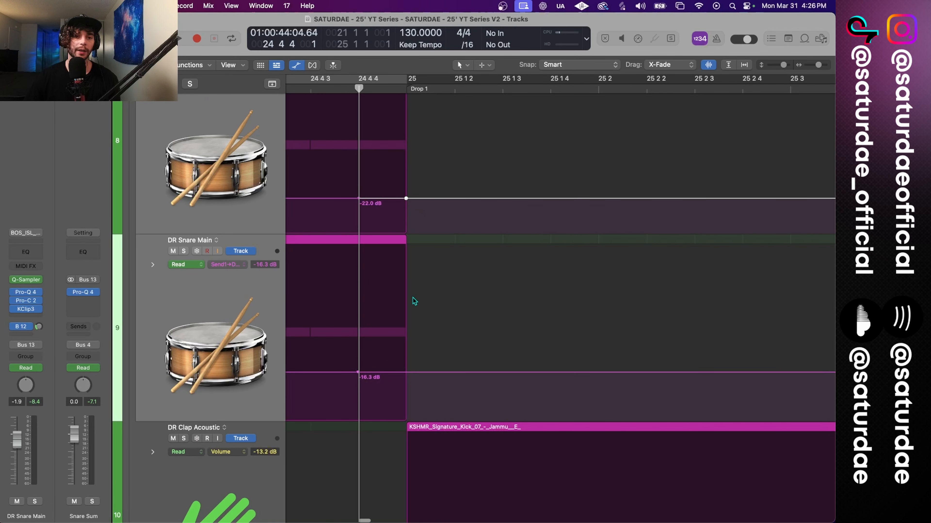
pyautogui.click(405, 372)
pyautogui.scroll(-3, 404, 373)
pyautogui.hscroll(-10, 381, 375)
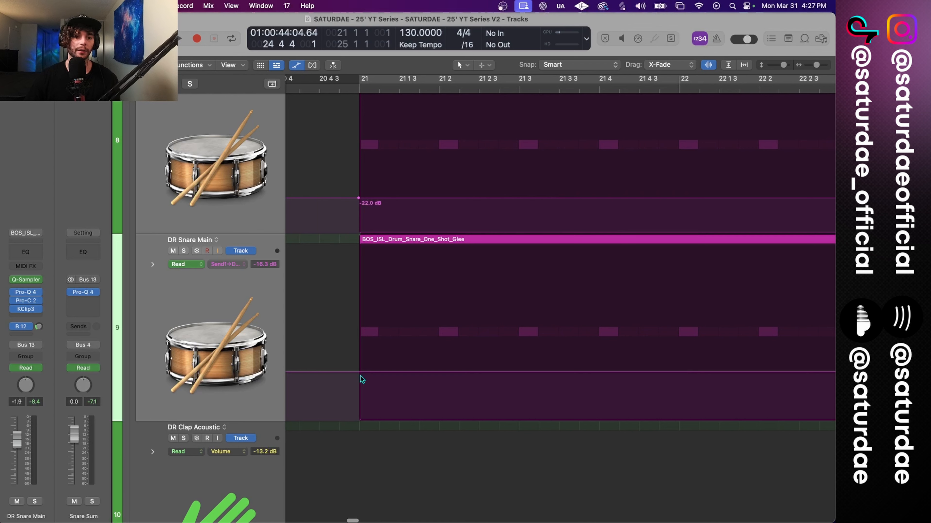
# - Raise the Send 1 plateaus from 24 4 4 to bar 27 to -9.3 dB on DR Snare Low and about -7.2 dB on DR Snare Main
pyautogui.press('z')
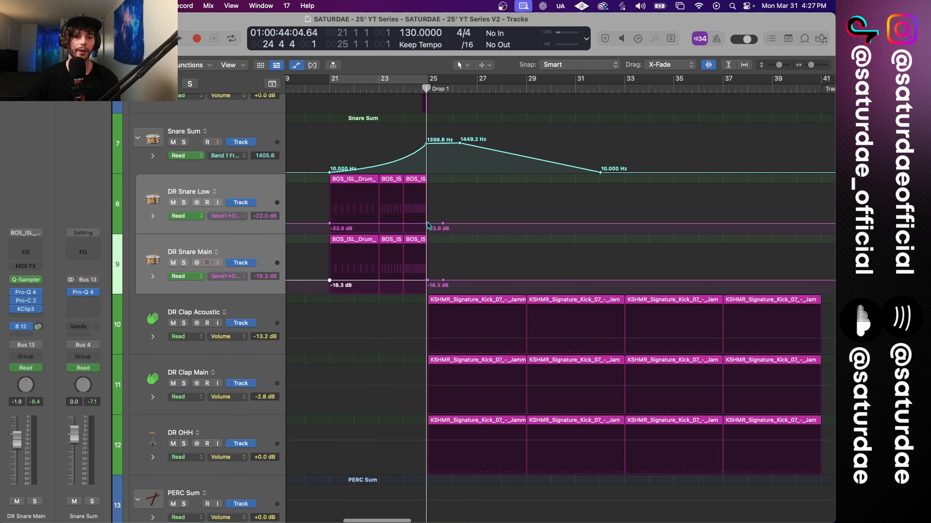
pyautogui.moveTo(428, 225); pyautogui.dragTo(428, 216)
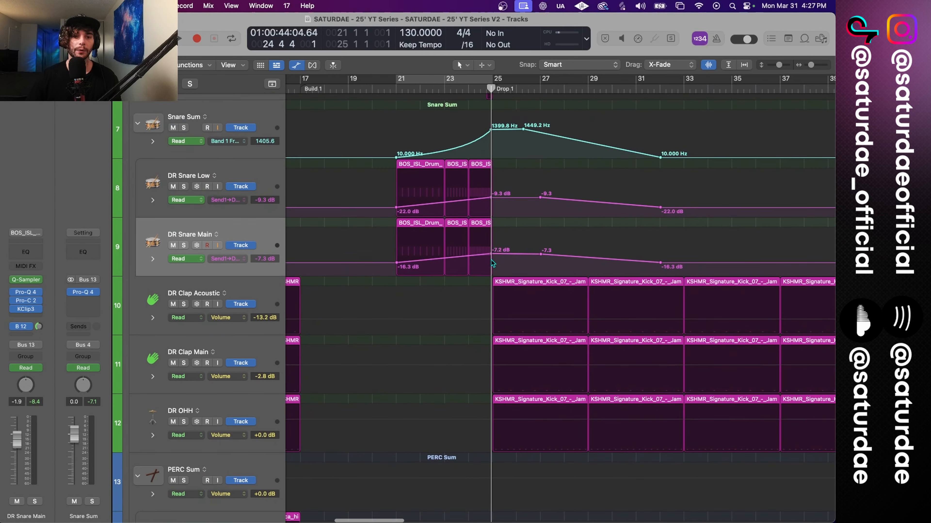
pyautogui.press('z')
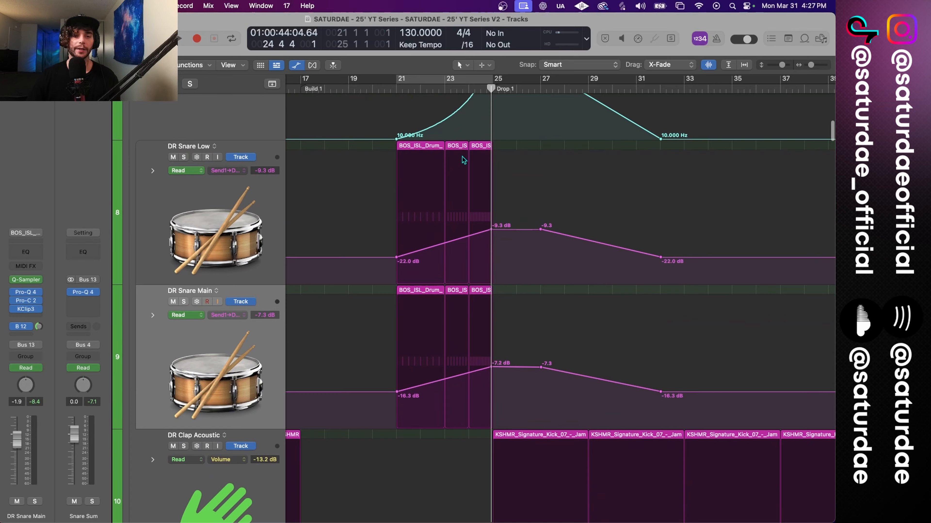
# - Curve both snares' Send 1 rises from bar 21 and lower DR Snare Low's plateau after the rise to -13.9 dB
pyautogui.scroll(5, 458, 154)
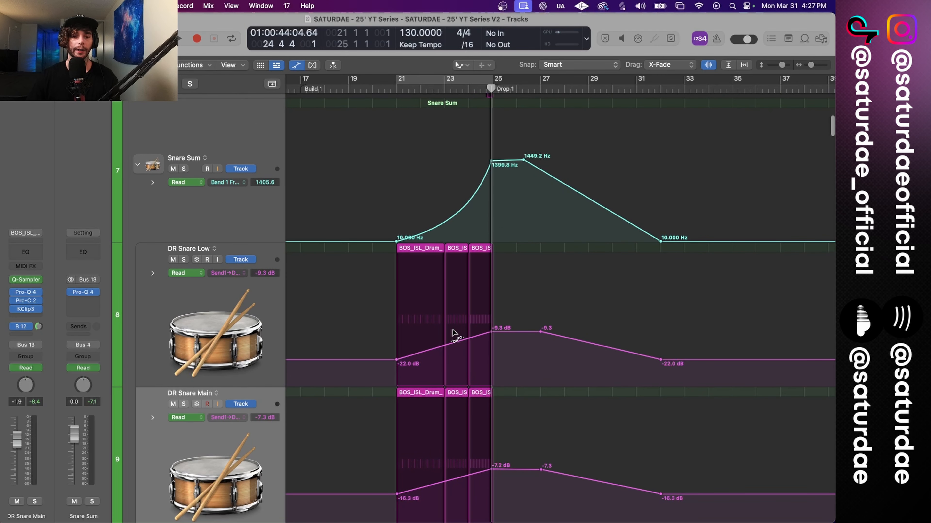
pyautogui.moveTo(451, 352); pyautogui.dragTo(460, 383)
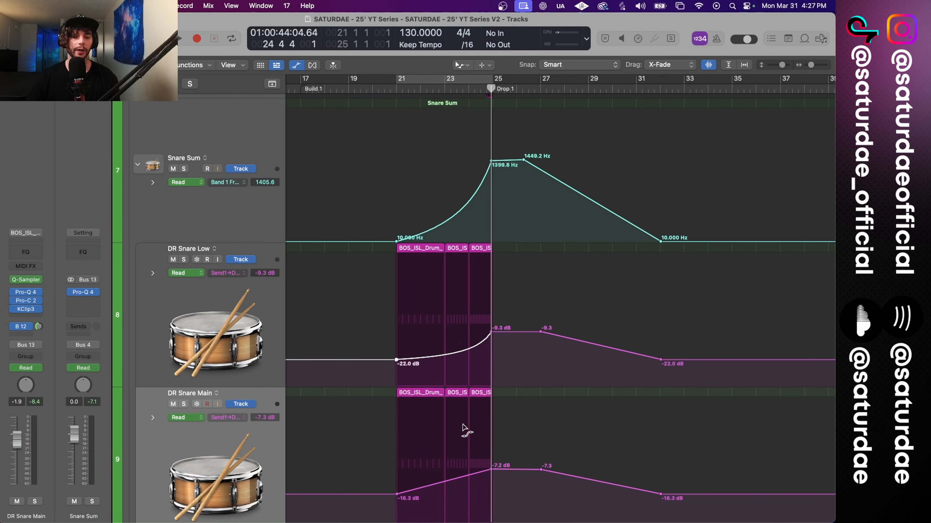
pyautogui.moveTo(458, 485); pyautogui.dragTo(458, 502)
pyautogui.moveTo(514, 333); pyautogui.dragTo(515, 340)
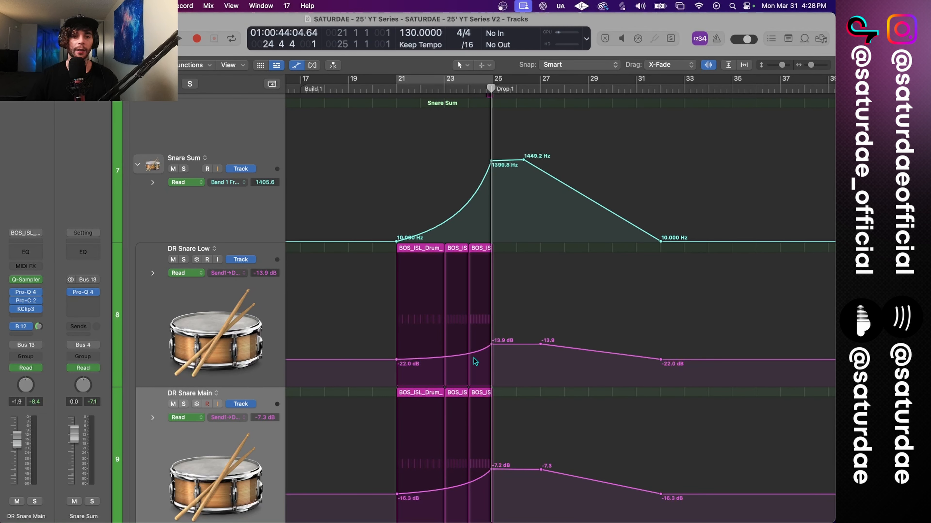
# - Solo both snares, play the roll from just before bar 21, and lower DR Snare Low's Send 1 plateau to -15.2 dB
pyautogui.scroll(-3, 499, 396)
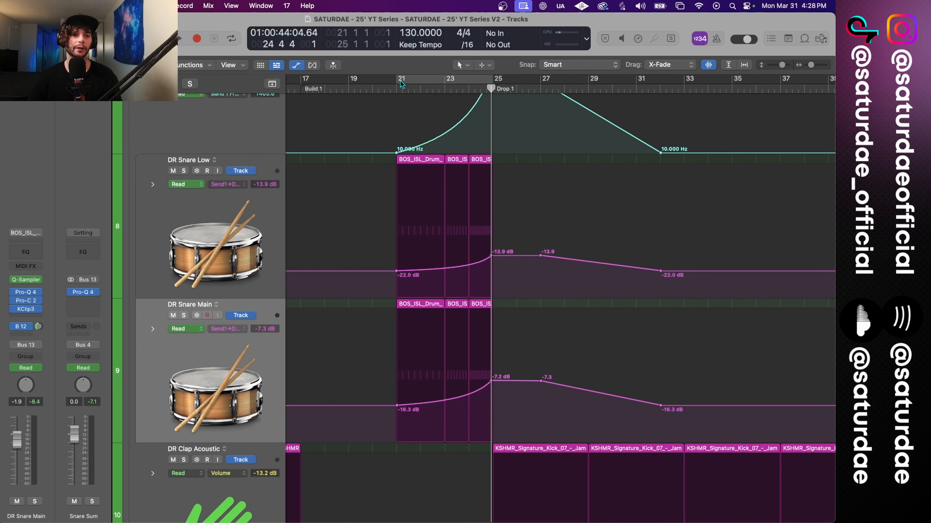
pyautogui.click(390, 87)
pyautogui.click(184, 170)
pyautogui.click(183, 316)
pyautogui.press('space')
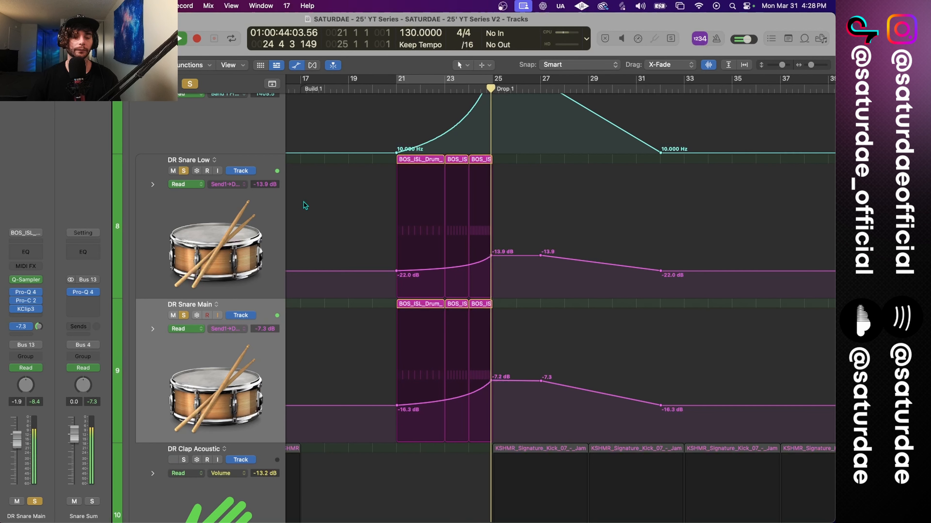
pyautogui.press('space')
pyautogui.moveTo(505, 176); pyautogui.dragTo(505, 181)
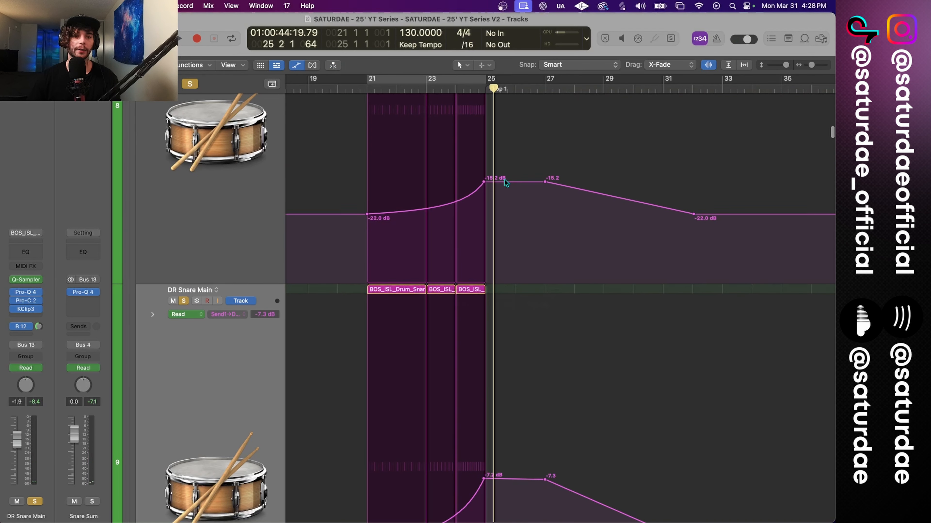
# - Delay Snare Sum's Band 1 frequency rise with a 10 Hz point just before bar 23 and curve the climb to the drop
pyautogui.scroll(8, 505, 183)
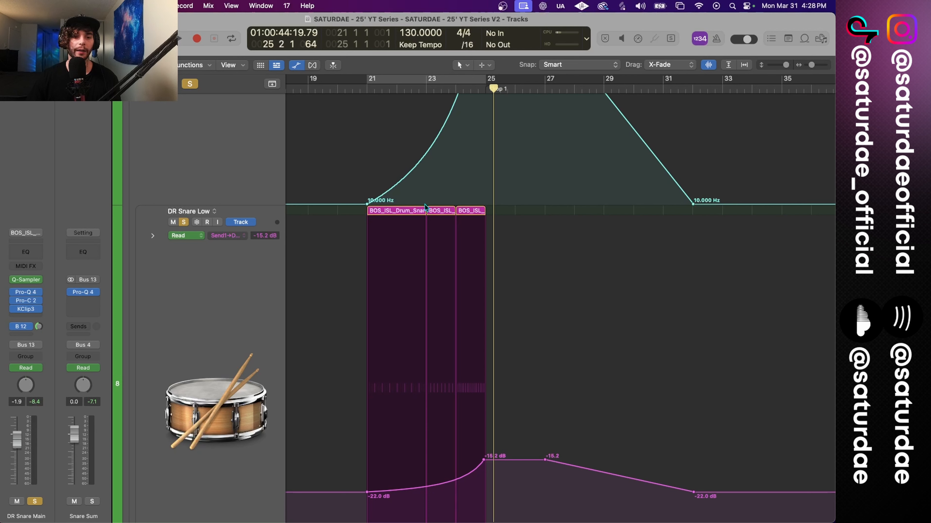
pyautogui.click(424, 204)
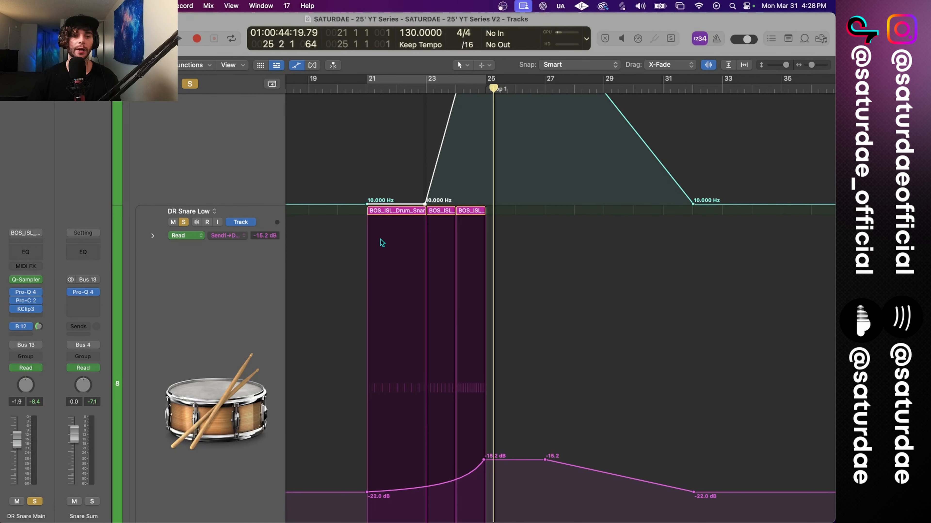
pyautogui.scroll(2, 448, 157)
pyautogui.keyDown('ctrl'); pyautogui.keyDown('shift'); pyautogui.moveTo(446, 162); pyautogui.dragTo(461, 204); pyautogui.keyUp('shift'); pyautogui.keyUp('ctrl')
pyautogui.scroll(-10, 461, 208)
# - Add Send 1 points just before bar 23 on both snares, with DR Snare Main at -16.3 dB and a curved rise from there
pyautogui.press('t')
pyautogui.click(418, 316)
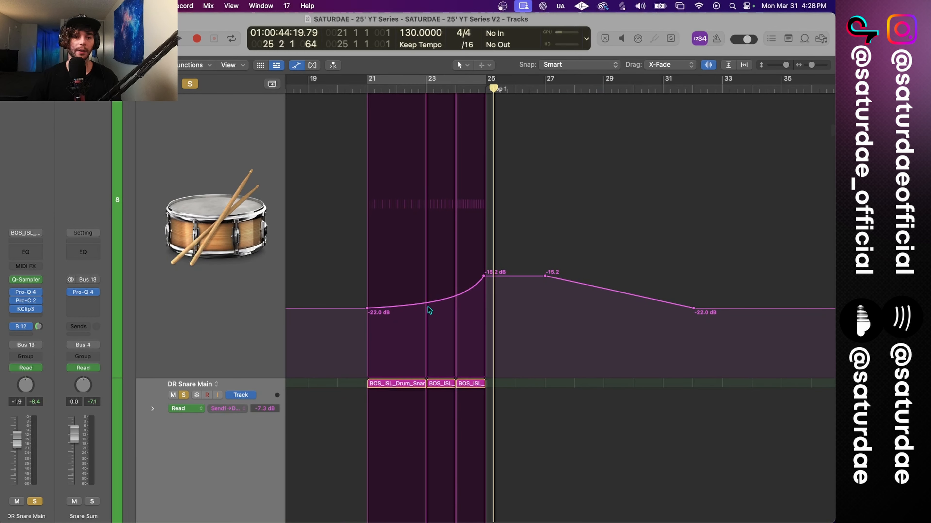
pyautogui.click(426, 306)
pyautogui.scroll(-7, 425, 347)
pyautogui.click(425, 476)
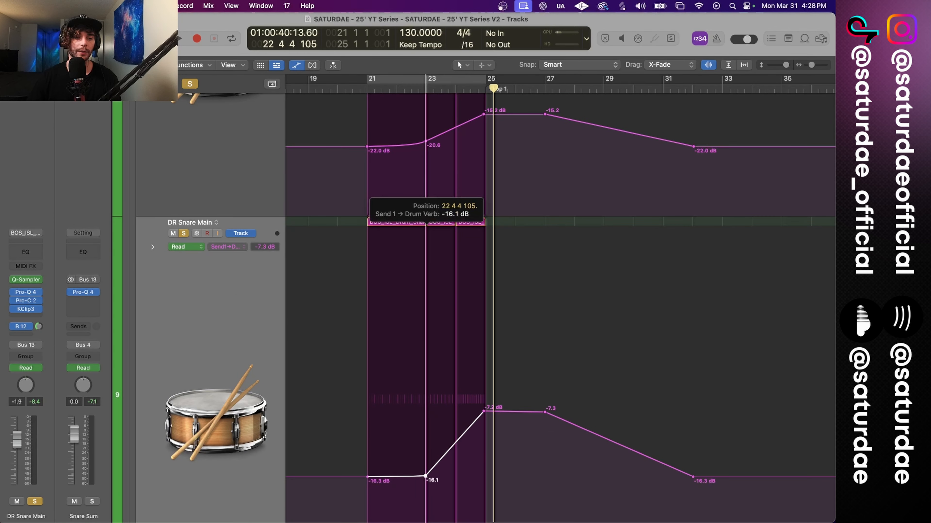
pyautogui.moveTo(454, 454)
pyautogui.keyDown('ctrl'); pyautogui.keyDown('shift'); pyautogui.mouseDown()
pyautogui.moveTo(463, 484)
pyautogui.moveTo(456, 442)
pyautogui.mouseUp(); pyautogui.keyUp('shift'); pyautogui.keyUp('ctrl')
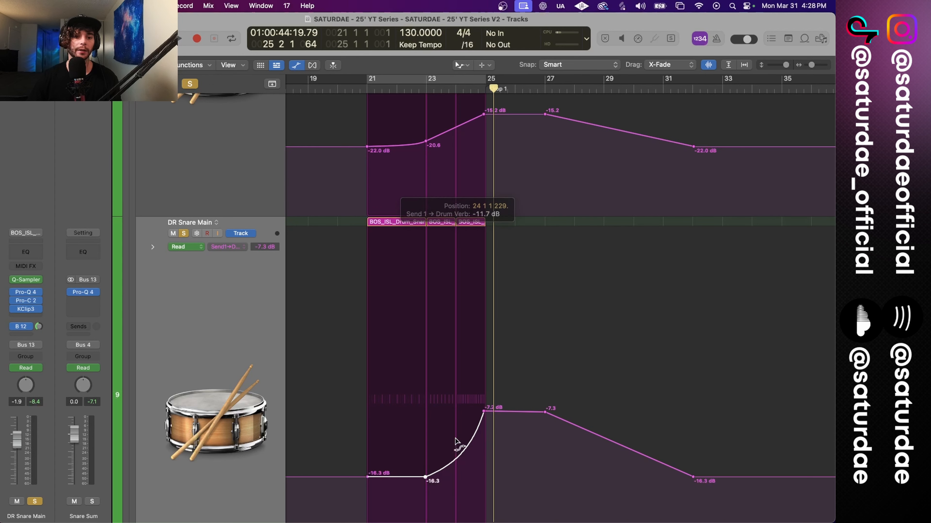
# - Set DR Snare Low's bar 23 Send 1 point to -21.9 dB and curve its rise to the drop
pyautogui.moveTo(426, 252); pyautogui.dragTo(426, 258)
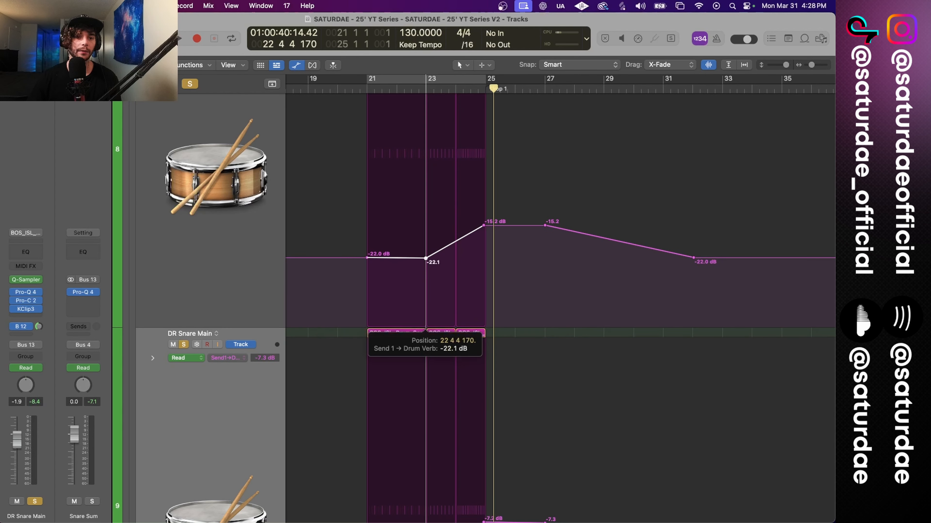
pyautogui.scroll(-9, 426, 269)
pyautogui.scroll(10, 426, 268)
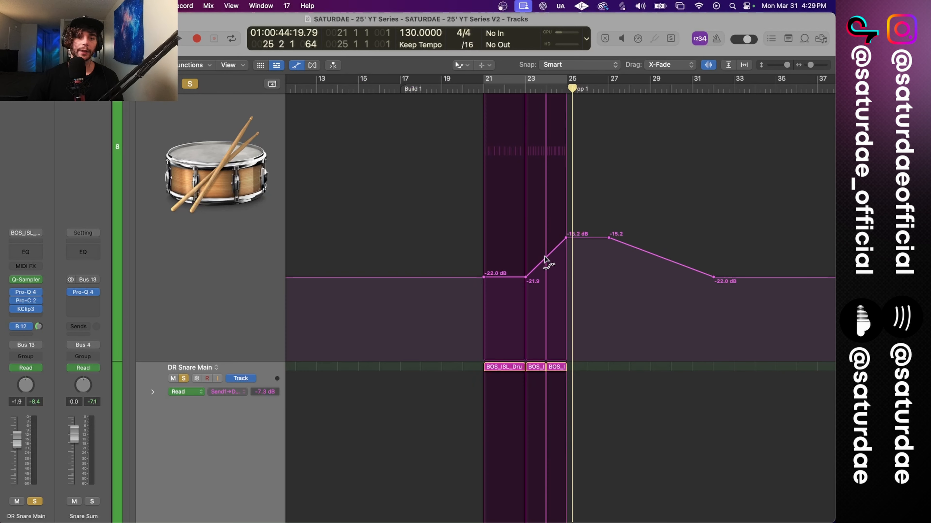
pyautogui.keyDown('ctrl'); pyautogui.keyDown('shift'); pyautogui.moveTo(548, 273); pyautogui.dragTo(551, 278); pyautogui.keyUp('shift'); pyautogui.keyUp('ctrl')
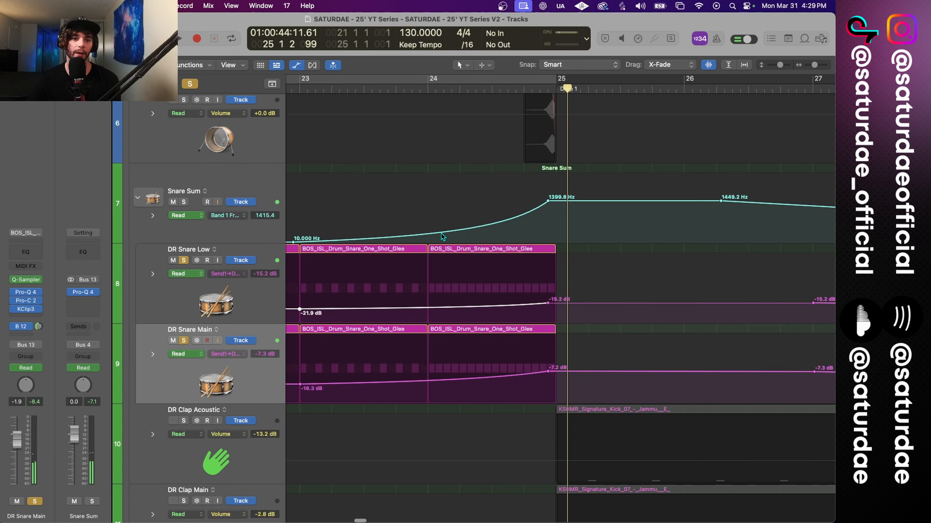
# - Flatten the bar 23 rises on Snare Sum and both snare sends, and raise Snare Sum's frequency plateau to 2076.6 Hz and 2149.8 Hz
pyautogui.keyDown('ctrl'); pyautogui.keyDown('shift'); pyautogui.moveTo(442, 239); pyautogui.dragTo(441, 224); pyautogui.keyUp('shift'); pyautogui.keyUp('ctrl')
pyautogui.keyDown('ctrl'); pyautogui.keyDown('shift'); pyautogui.moveTo(465, 311); pyautogui.dragTo(467, 311); pyautogui.keyUp('shift'); pyautogui.keyUp('ctrl')
pyautogui.keyDown('ctrl'); pyautogui.keyDown('shift'); pyautogui.moveTo(468, 380); pyautogui.dragTo(463, 355); pyautogui.keyUp('shift'); pyautogui.keyUp('ctrl')
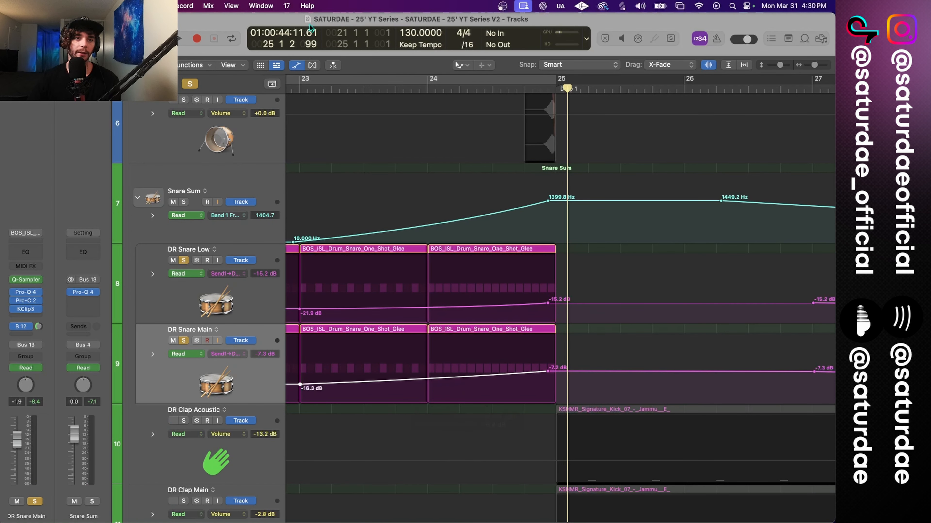
pyautogui.hscroll(-3, 312, 102)
pyautogui.moveTo(629, 202); pyautogui.dragTo(630, 203)
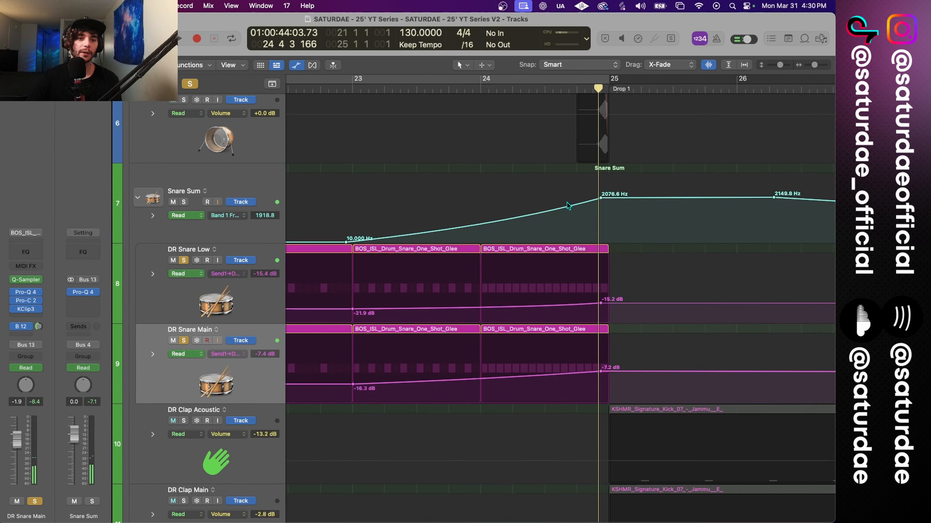
# - Show DR Snare Low's Volume automation and add -16.8 dB points at bar 23, just before bar 25, after bar 26 and at bar 32
pyautogui.click(254, 239)
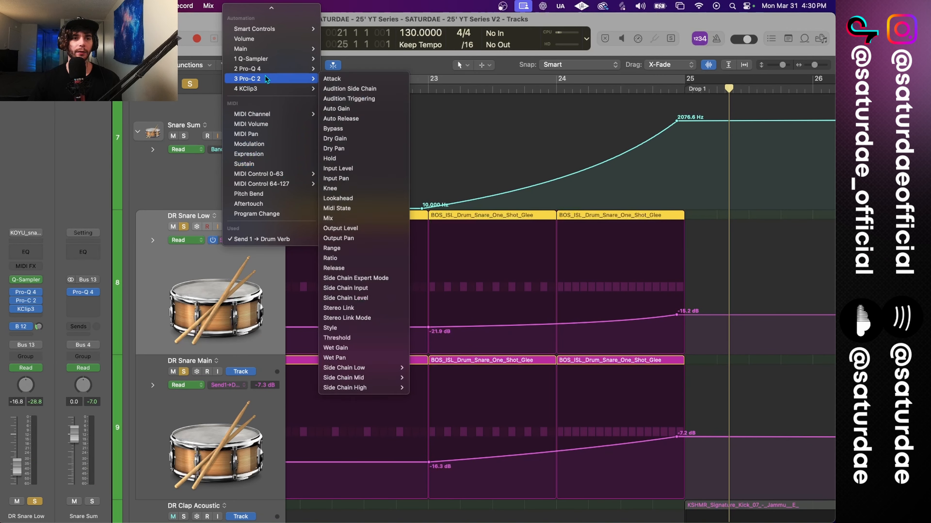
pyautogui.click(257, 39)
pyautogui.hscroll(-5, 492, 285)
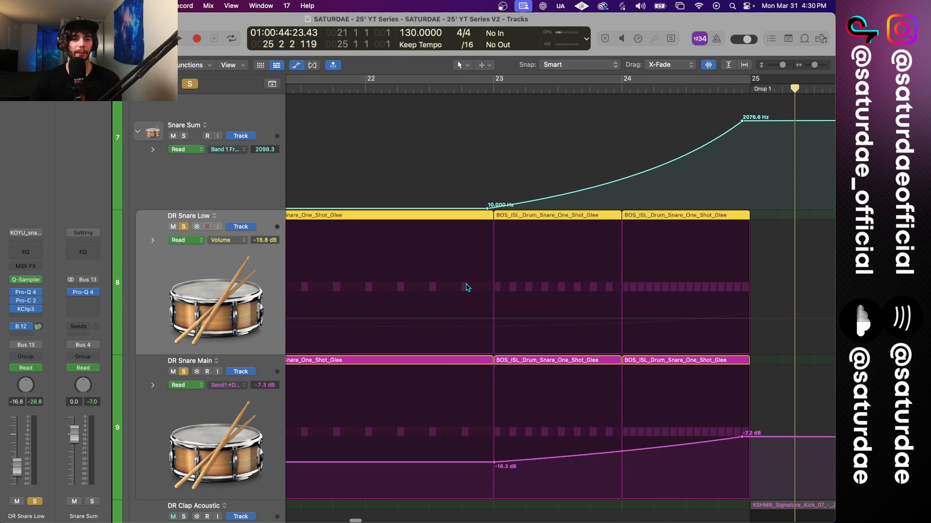
pyautogui.click(527, 319)
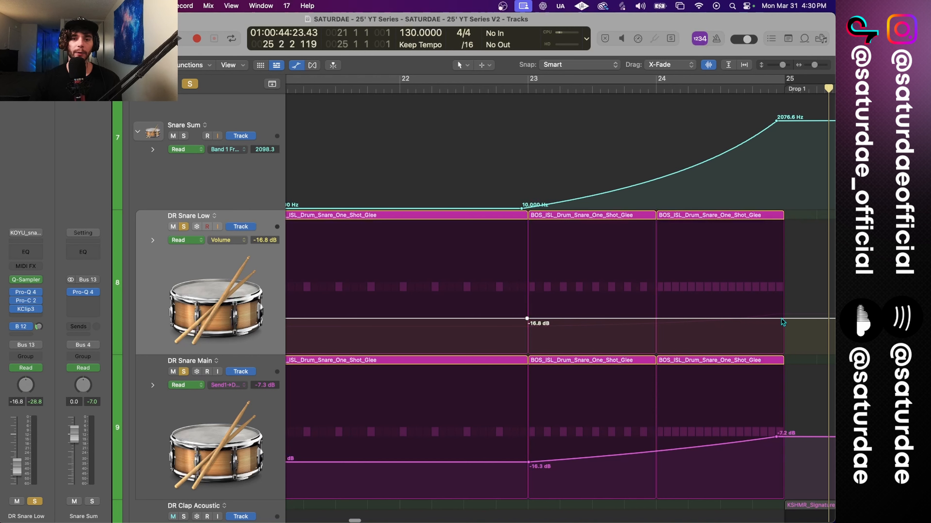
pyautogui.hscroll(12, 797, 321)
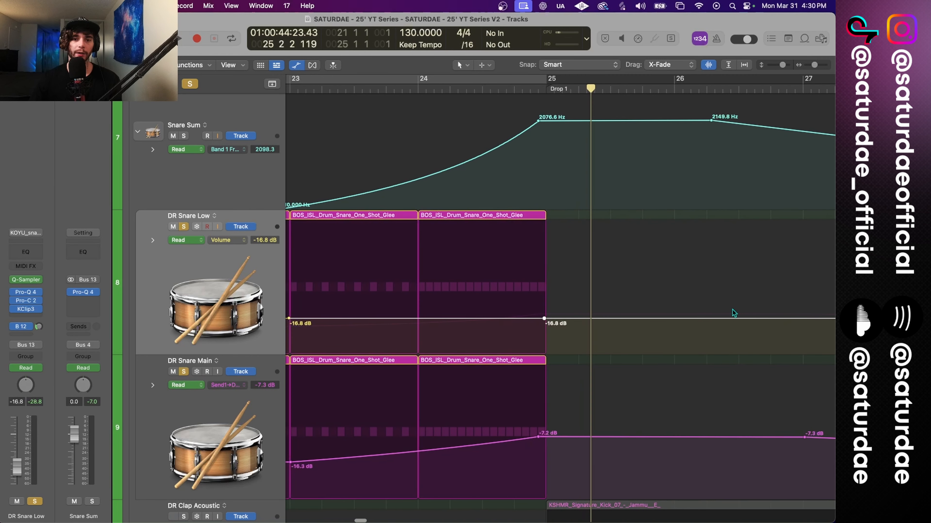
pyautogui.moveTo(723, 319); pyautogui.dragTo(710, 319)
pyautogui.hscroll(-7, 713, 321)
pyautogui.scroll(-10, 713, 321)
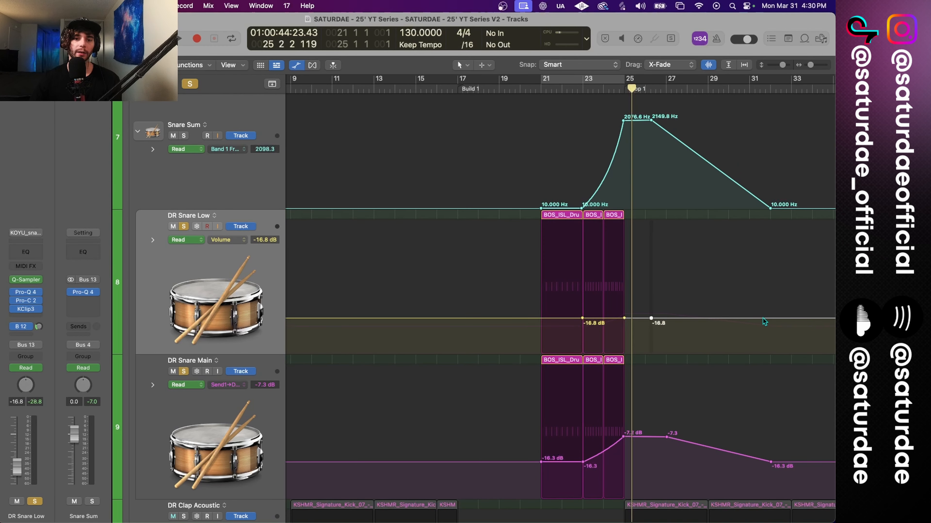
# - Lower DR Snare Low's volume automation point just before Drop 1 to -18.3 dB
pyautogui.moveTo(624, 318); pyautogui.dragTo(624, 321)
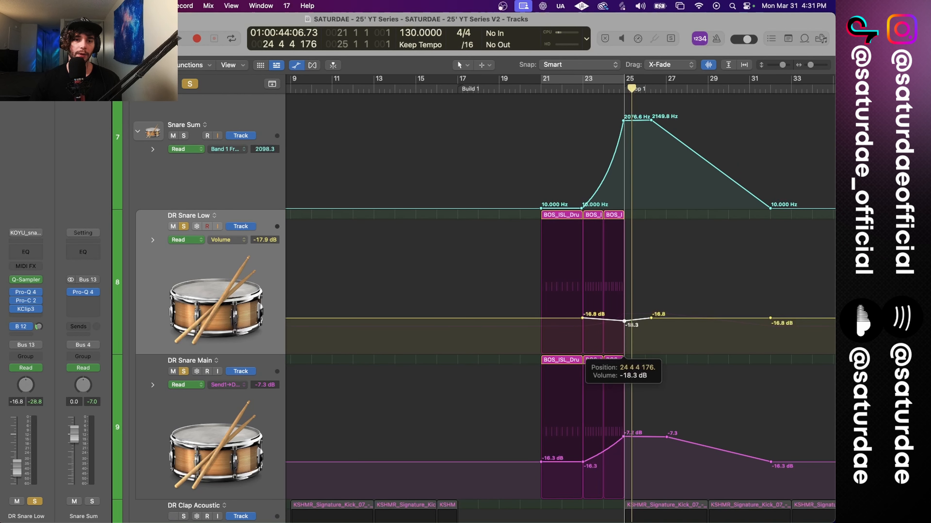
pyautogui.scroll(6, 625, 323)
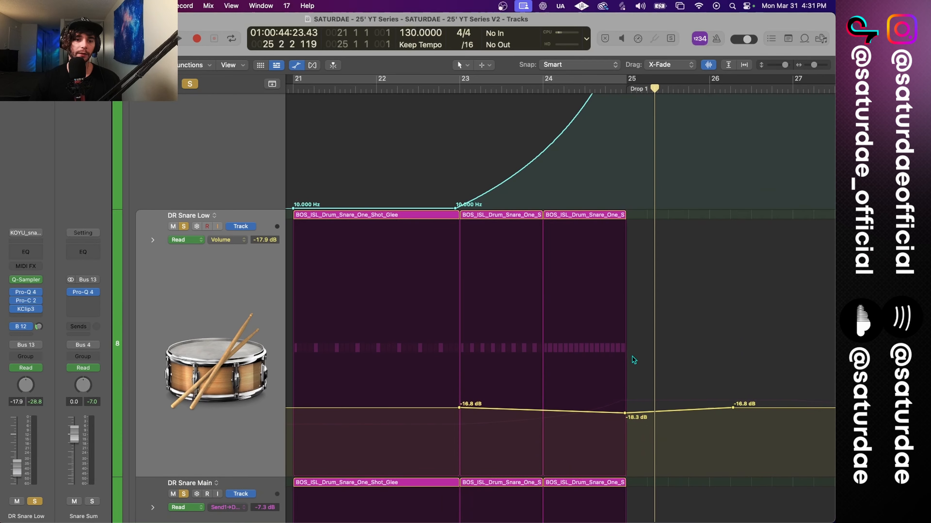
pyautogui.scroll(10, 564, 391)
pyautogui.scroll(-15, 567, 394)
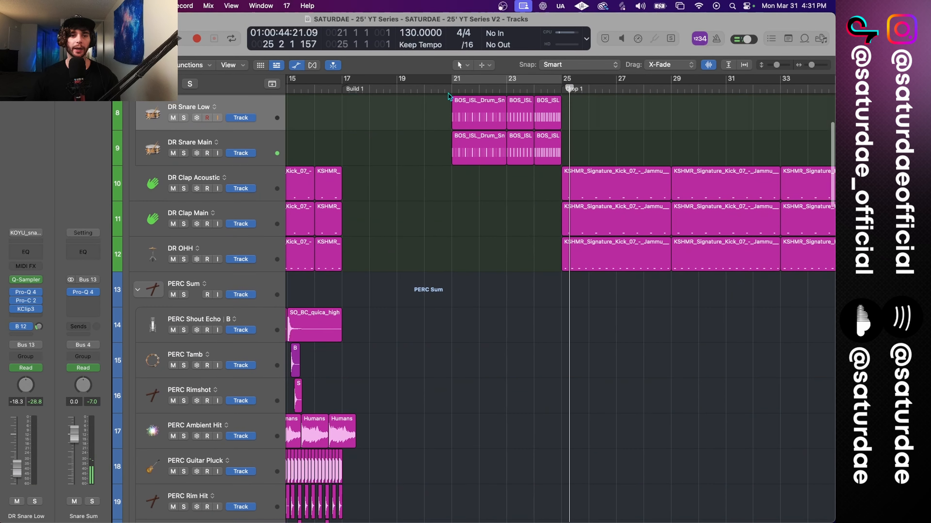
# - Play the snare roll into Drop 1 and close Drum Verb's Pro-R window
pyautogui.click(438, 87)
pyautogui.scroll(4, 521, 132)
pyautogui.press('space')
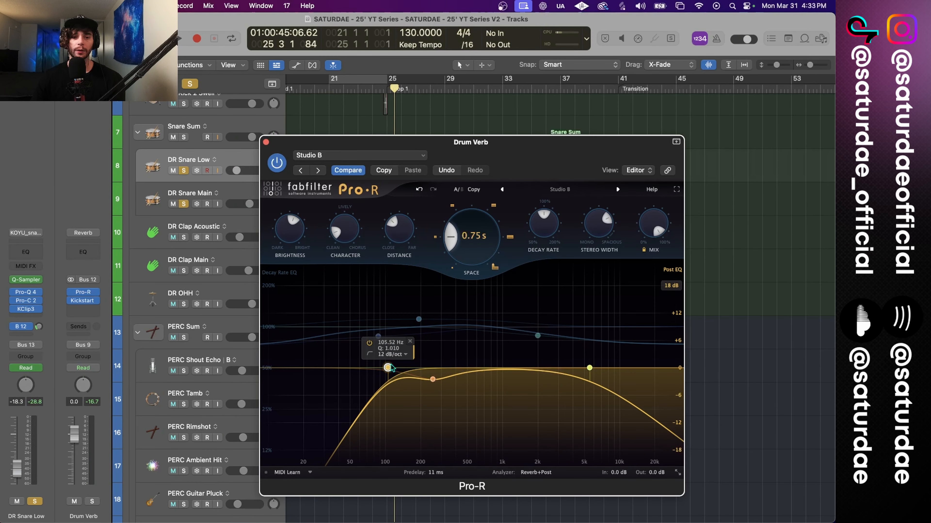
pyautogui.click(266, 142)
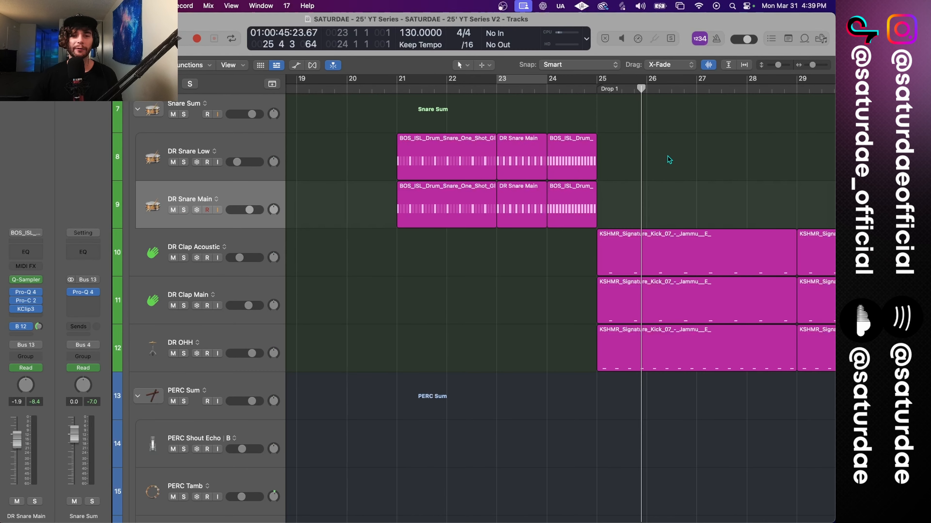
# - Select the Snare Sum track and set the cycle range over the snare roll, from bar 21 to bar 25
pyautogui.moveTo(683, 148); pyautogui.dragTo(381, 213)
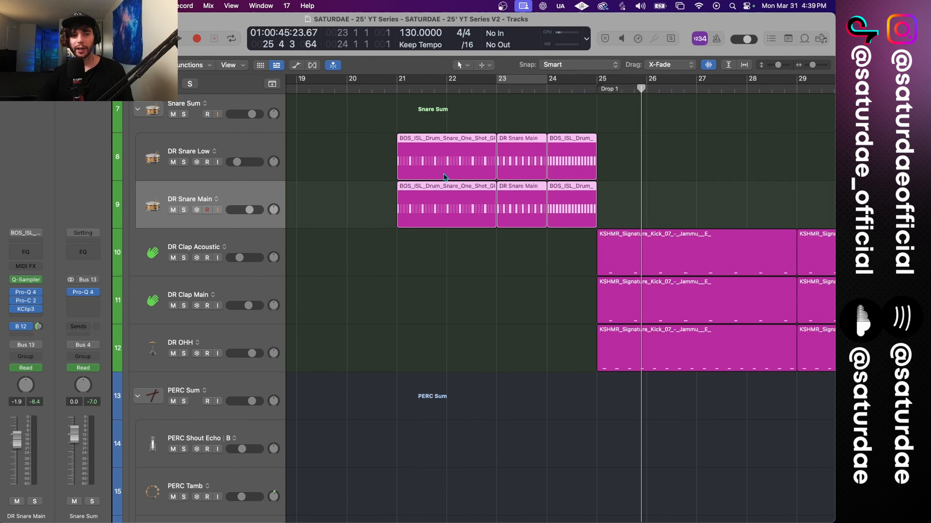
pyautogui.scroll(5, 360, 142)
pyautogui.click(467, 185)
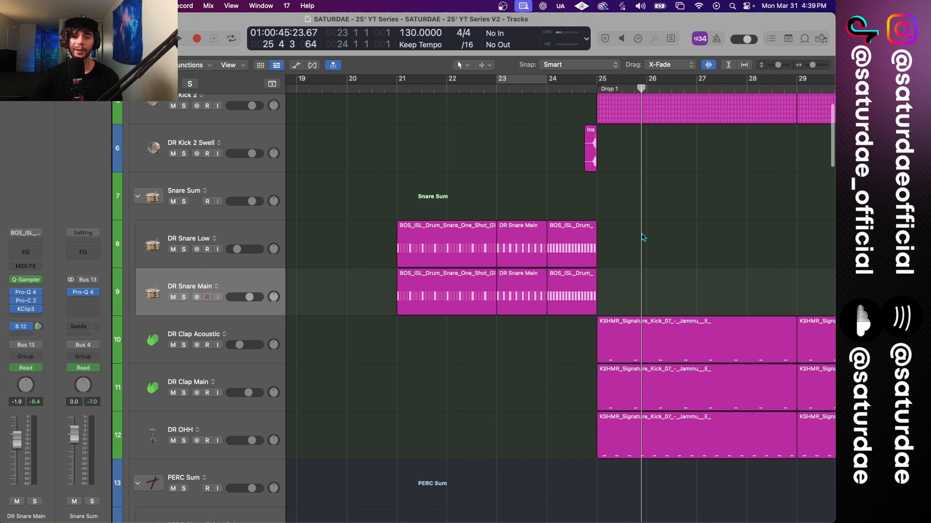
pyautogui.click(231, 194)
pyautogui.moveTo(402, 81); pyautogui.dragTo(597, 98)
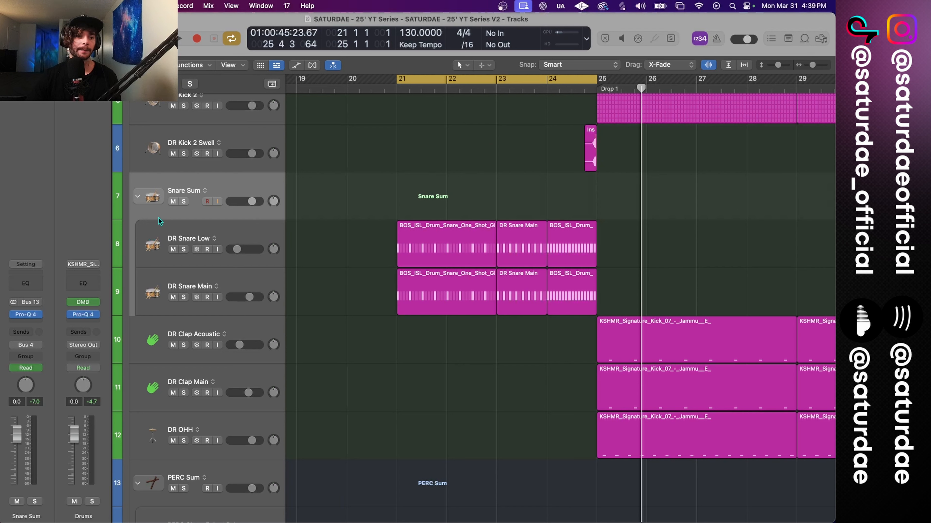
# - Insert Apple's AUPitch in stereo after Pro-Q 4 on the Snare Sum channel
pyautogui.click(25, 323)
pyautogui.moveTo(41, 325)
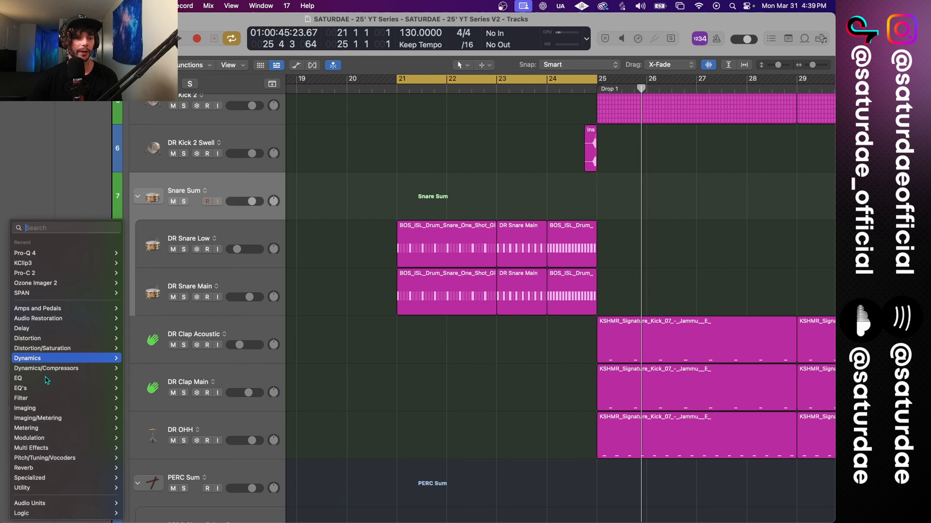
pyautogui.moveTo(66, 505)
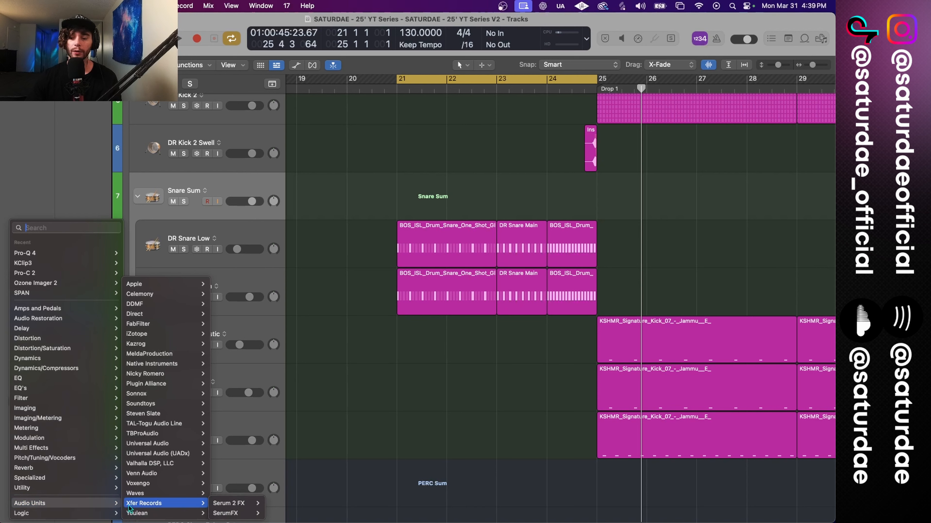
pyautogui.moveTo(182, 283)
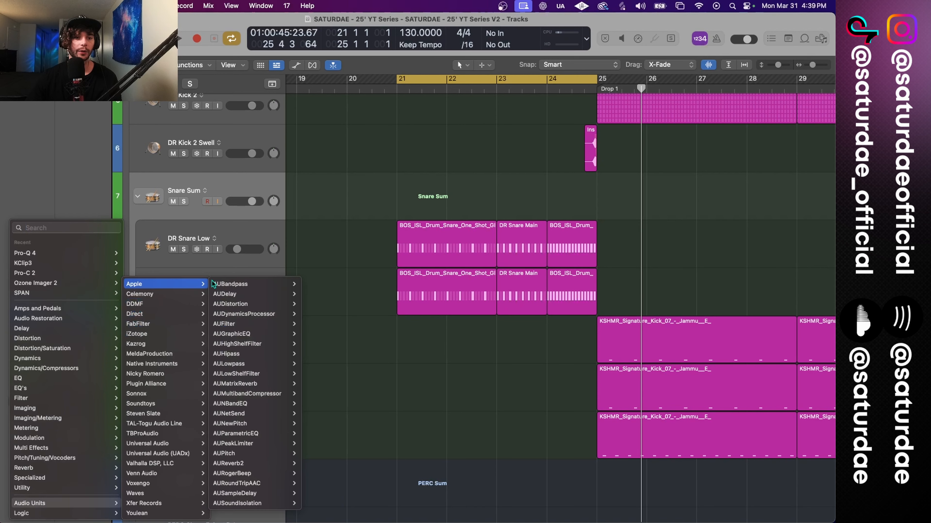
pyautogui.moveTo(253, 417)
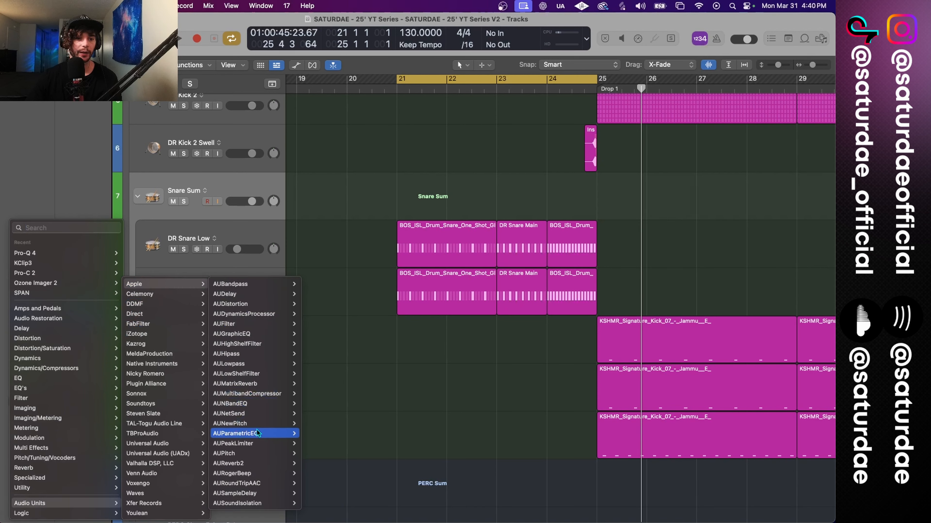
pyautogui.moveTo(235, 453)
pyautogui.click(313, 453)
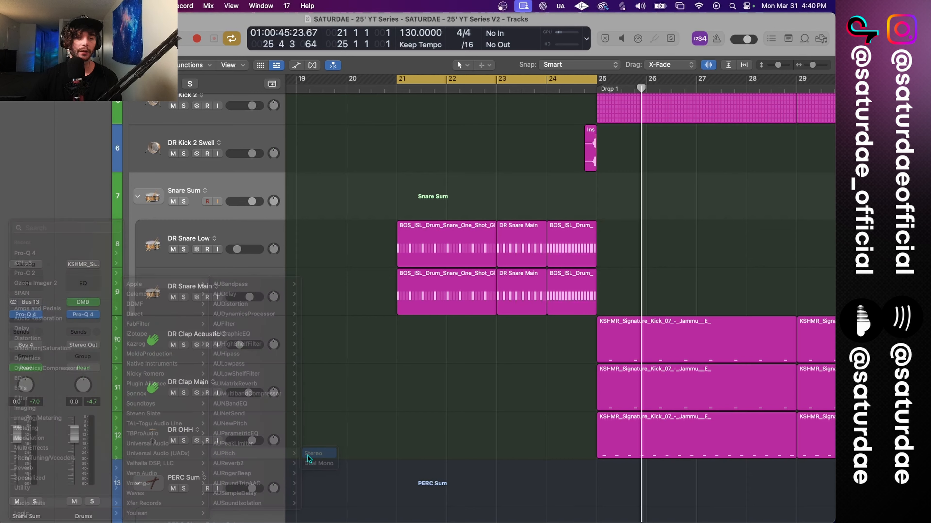
# - Set AUPitch's Tightness to 100% and Smoothness to 0%, and close the plug-in window
pyautogui.click(403, 220)
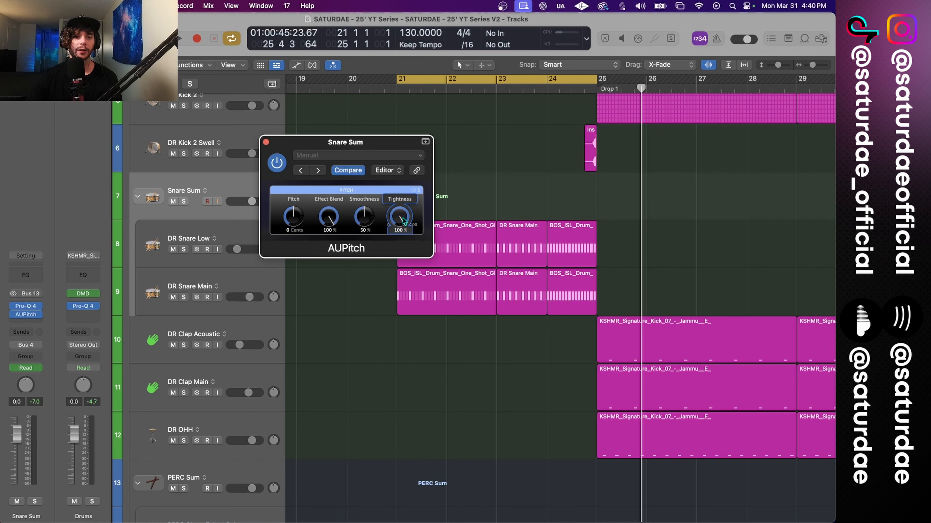
pyautogui.moveTo(369, 222); pyautogui.dragTo(355, 248)
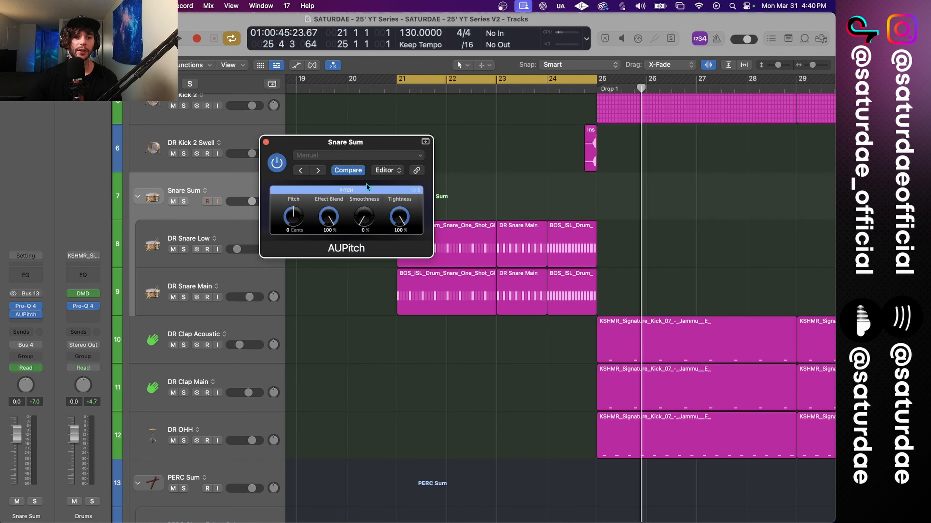
pyautogui.click(266, 142)
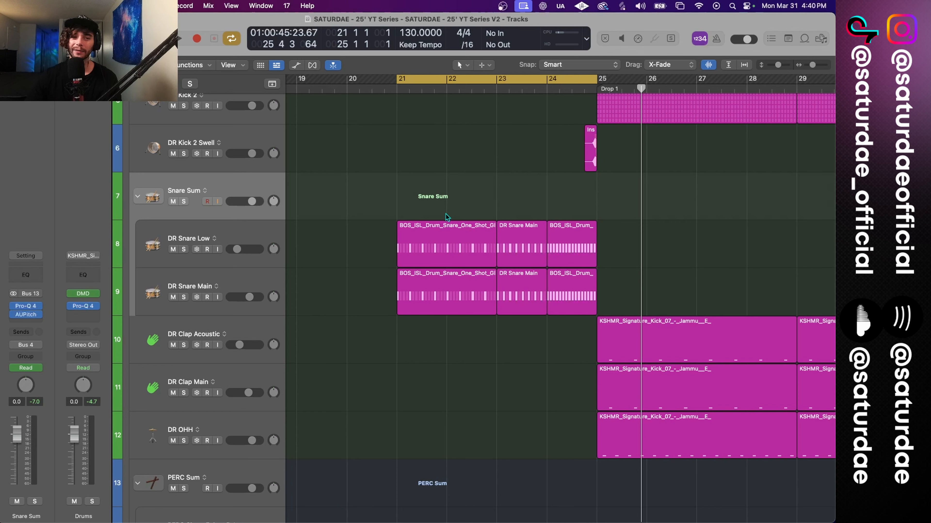
# - Show AUPitch's Pitch automation on Snare Sum and add 0.0 cent points at bars 21 and 23, just before bar 25, and after bar 27
pyautogui.press('a')
pyautogui.click(225, 208)
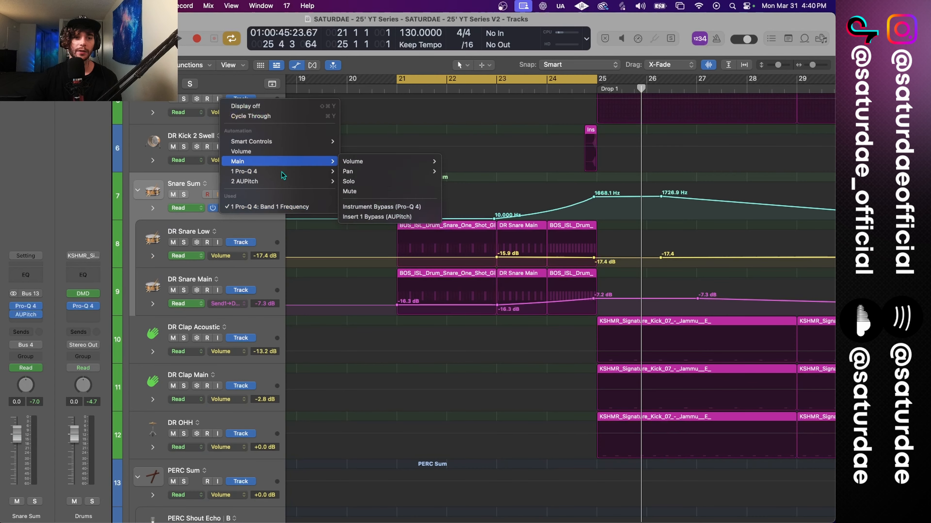
pyautogui.moveTo(311, 181)
pyautogui.click(361, 300)
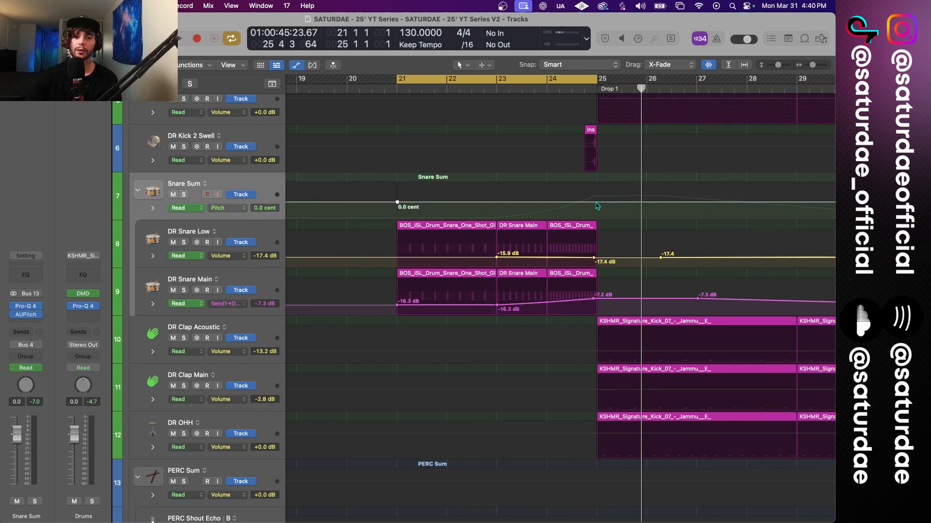
pyautogui.click(498, 202)
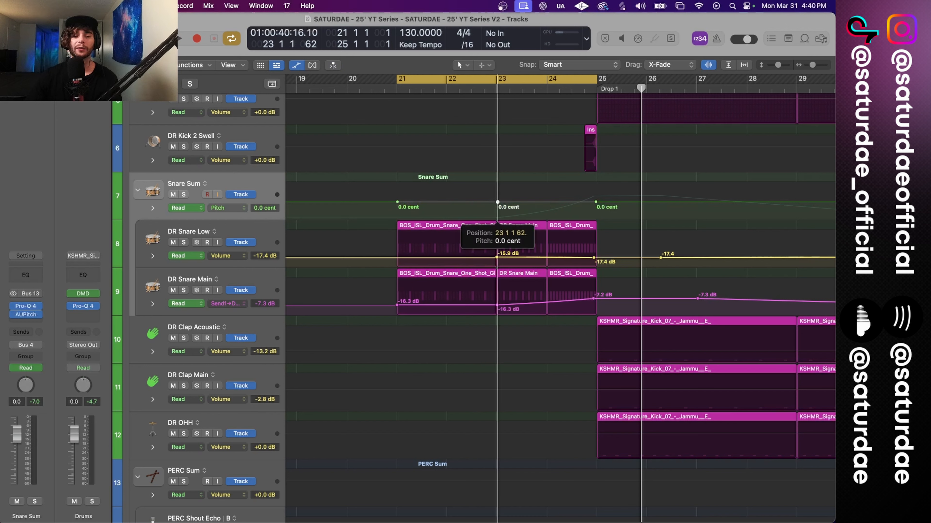
pyautogui.moveTo(497, 203); pyautogui.dragTo(496, 202)
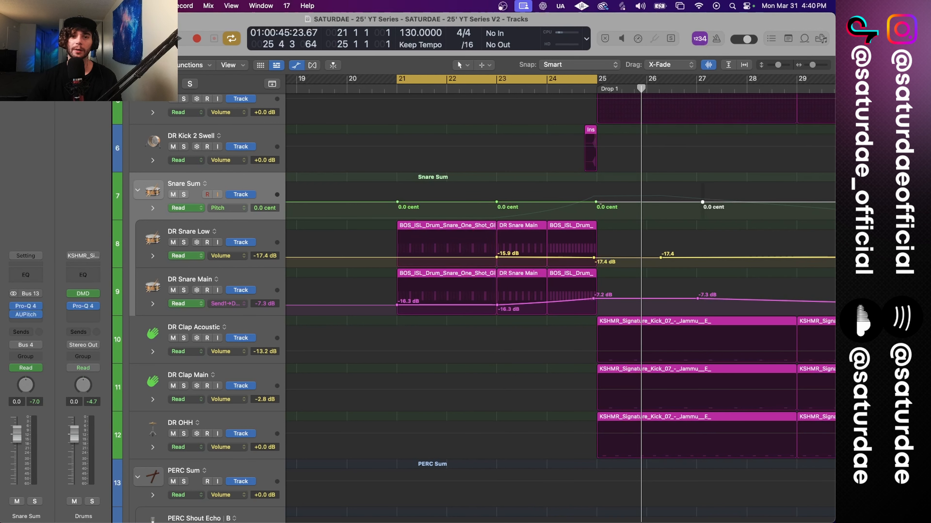
# - Shape Snare Sum's pitch automation into a curved rise from bar 24 to +1197.2 cent before bar 25, held to +1181.5 cent after bar 26
pyautogui.moveTo(595, 290); pyautogui.dragTo(595, 276)
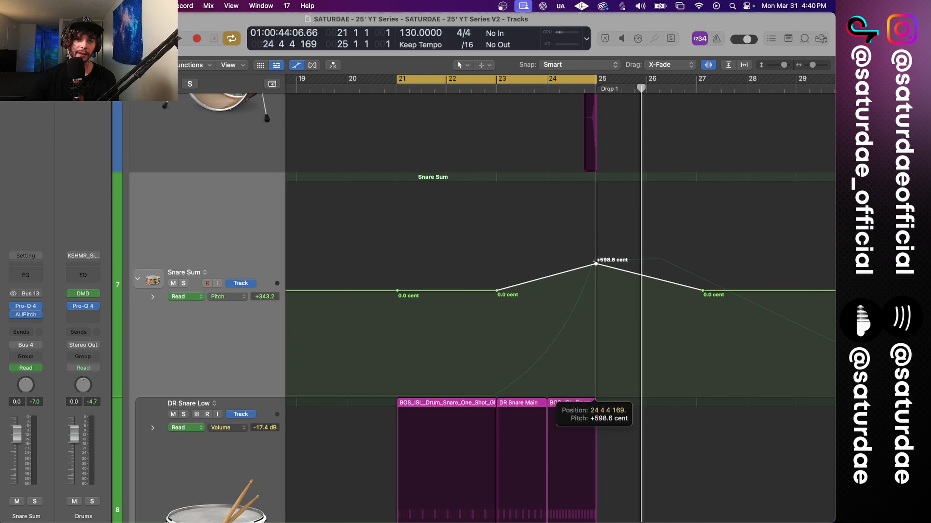
pyautogui.moveTo(595, 262); pyautogui.dragTo(595, 262)
pyautogui.press('space')
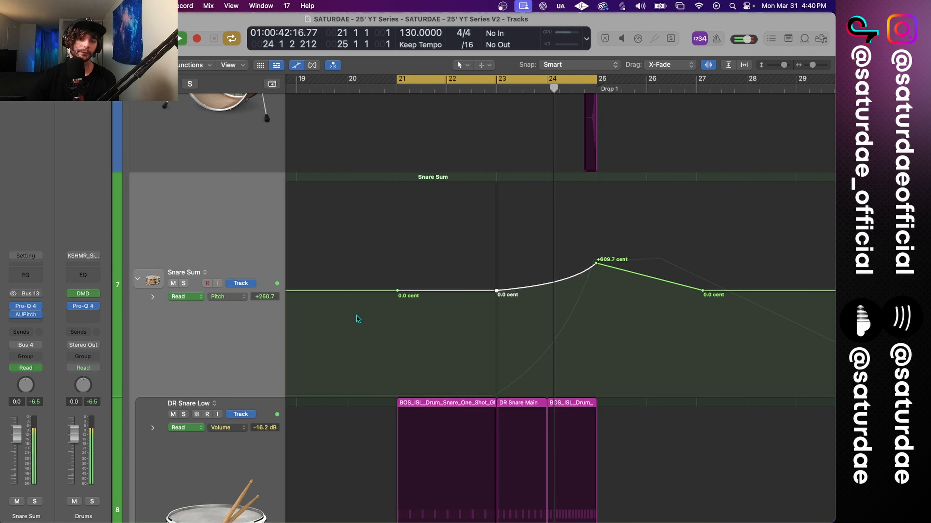
pyautogui.moveTo(595, 258); pyautogui.dragTo(594, 232)
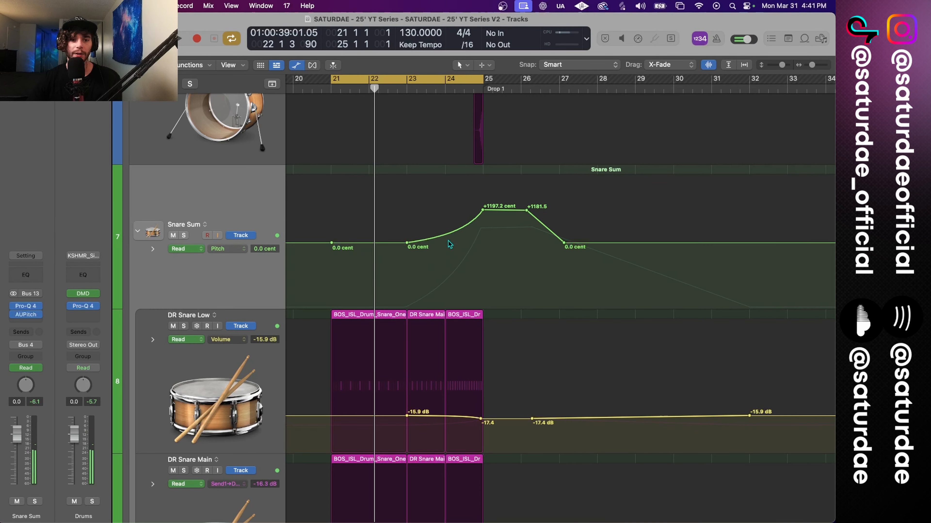
pyautogui.moveTo(406, 242); pyautogui.dragTo(445, 242)
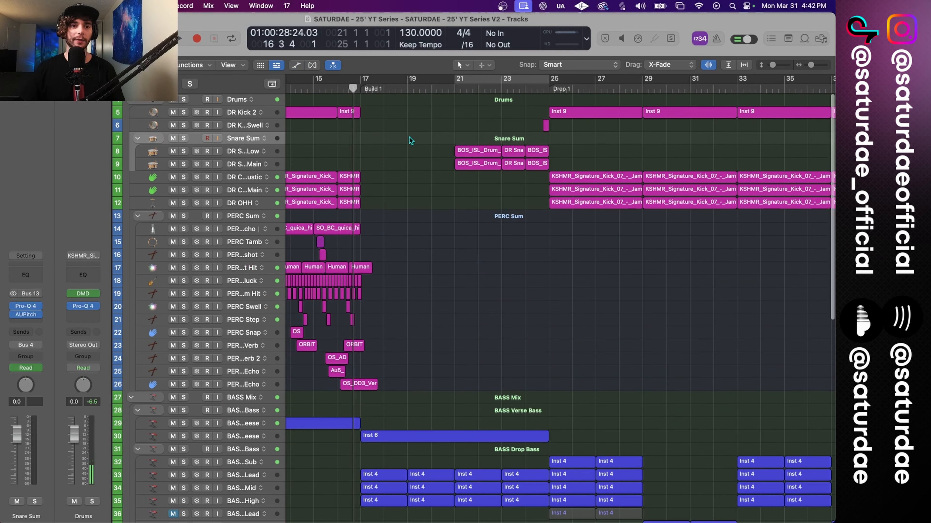
# - Play the build into Drop 1 with the full mix and lower Snare Sum's volume to -1.5 dB
pyautogui.press('space')
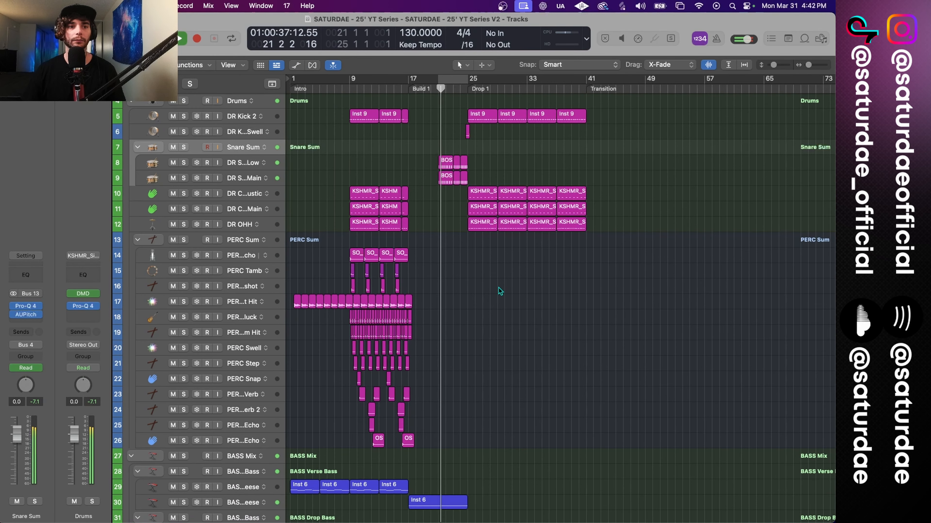
pyautogui.moveTo(14, 459); pyautogui.dragTo(14, 464)
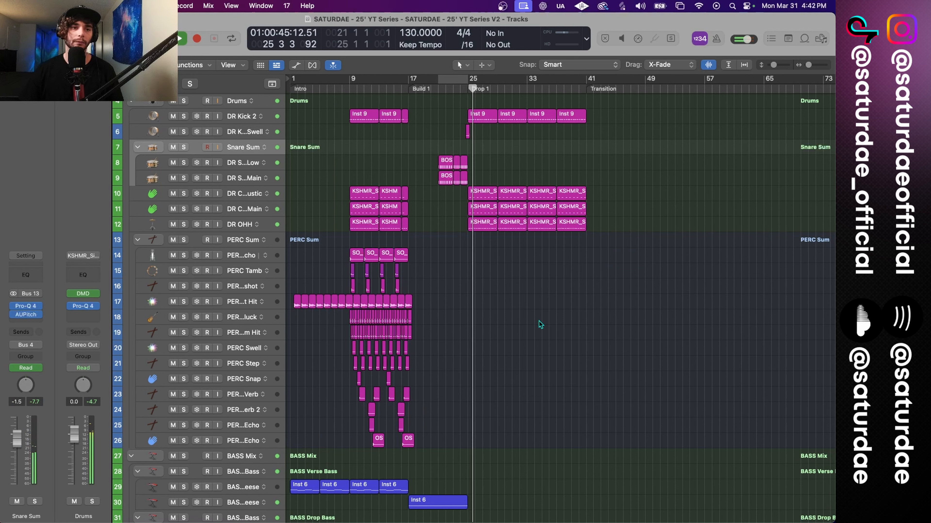
pyautogui.press('space')
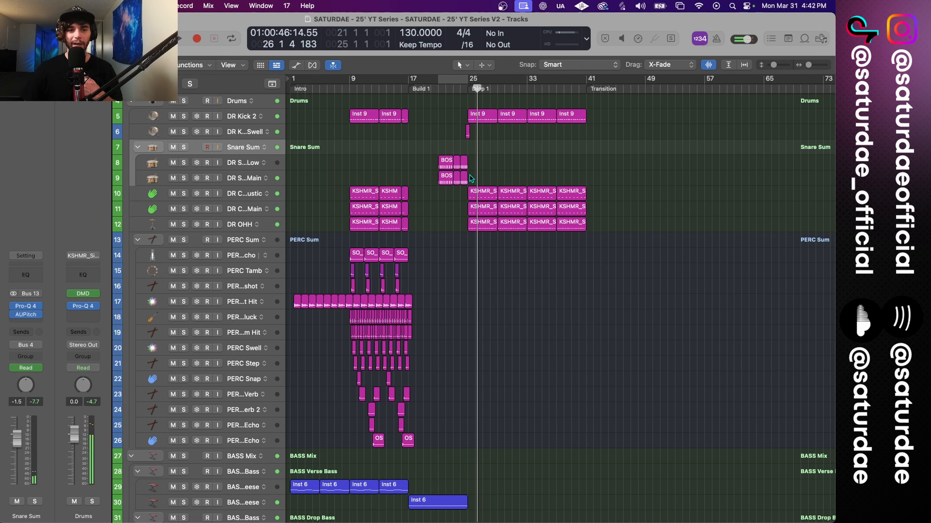
# - Set the cycle range from bar 9 to bar 17, up to the start of Build 1
pyautogui.click(597, 166)
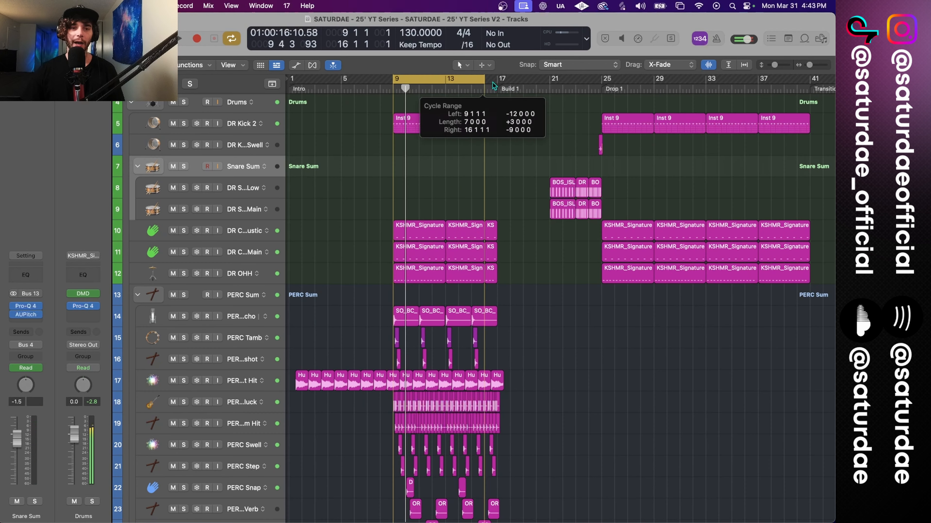
pyautogui.moveTo(492, 83); pyautogui.dragTo(491, 85)
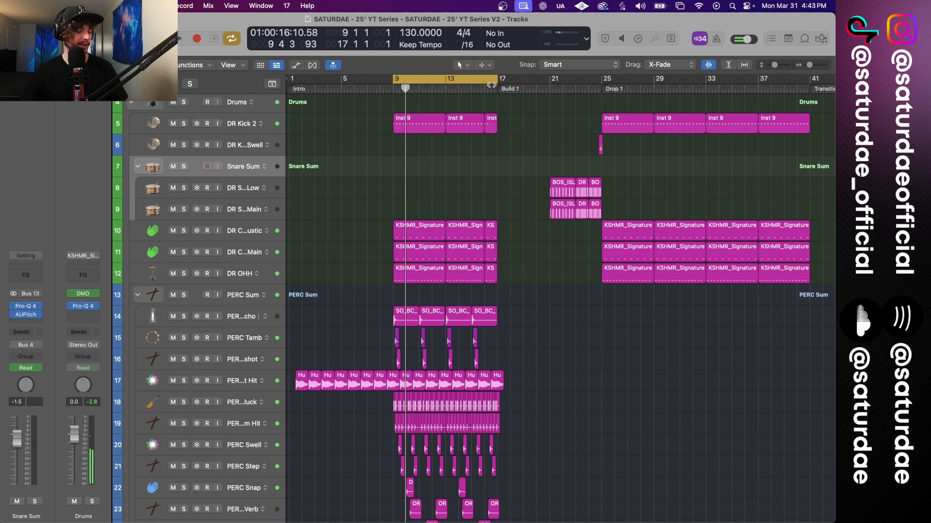
# - Switch to Splice, browse to the Shakers percussion samples and filter them to house loops
pyautogui.click(622, 6)
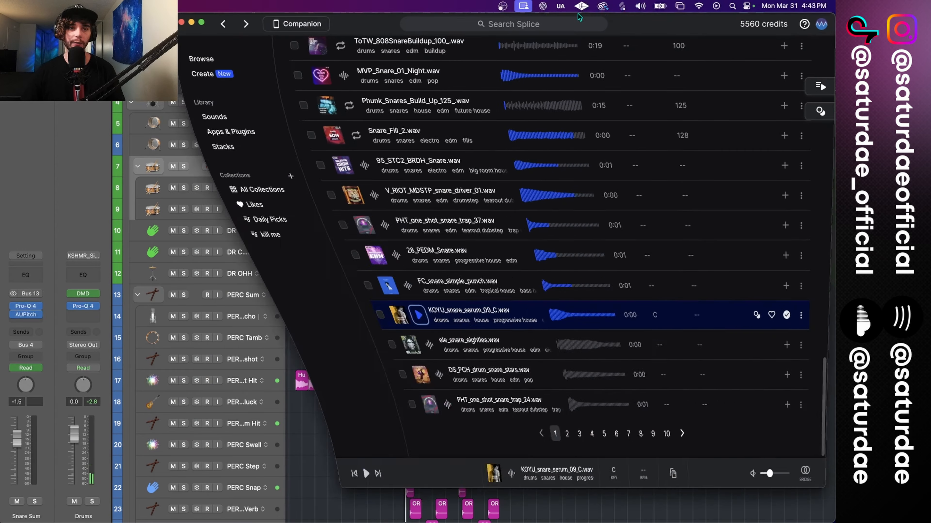
pyautogui.click(206, 59)
pyautogui.click(350, 275)
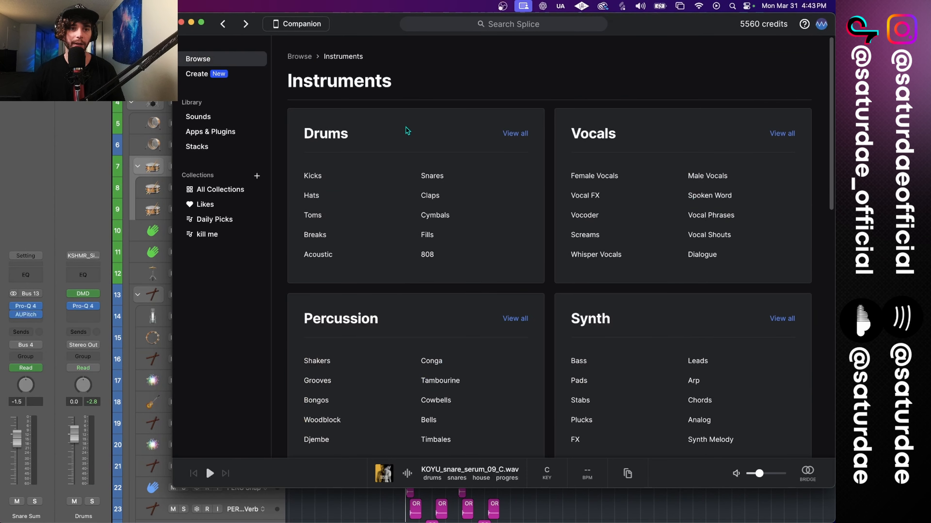
pyautogui.scroll(-3, 367, 286)
pyautogui.click(317, 250)
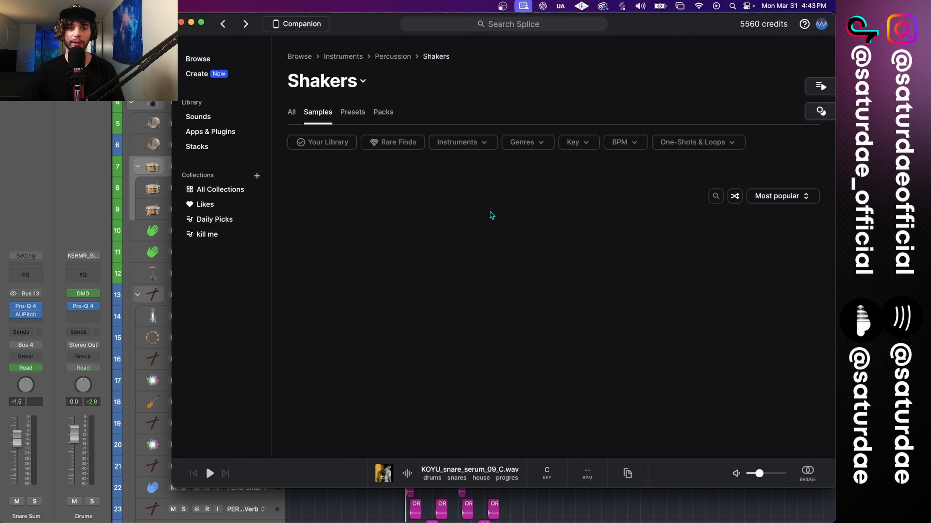
pyautogui.click(696, 143)
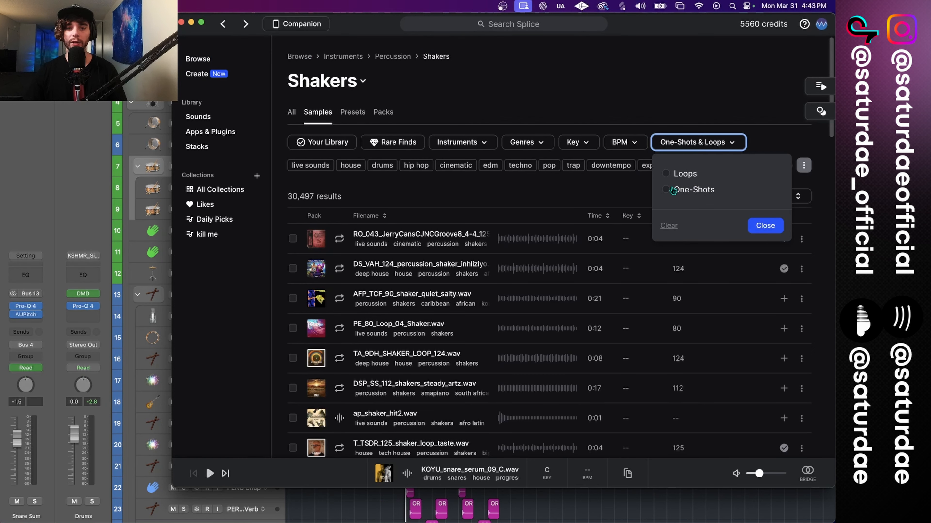
pyautogui.click(670, 175)
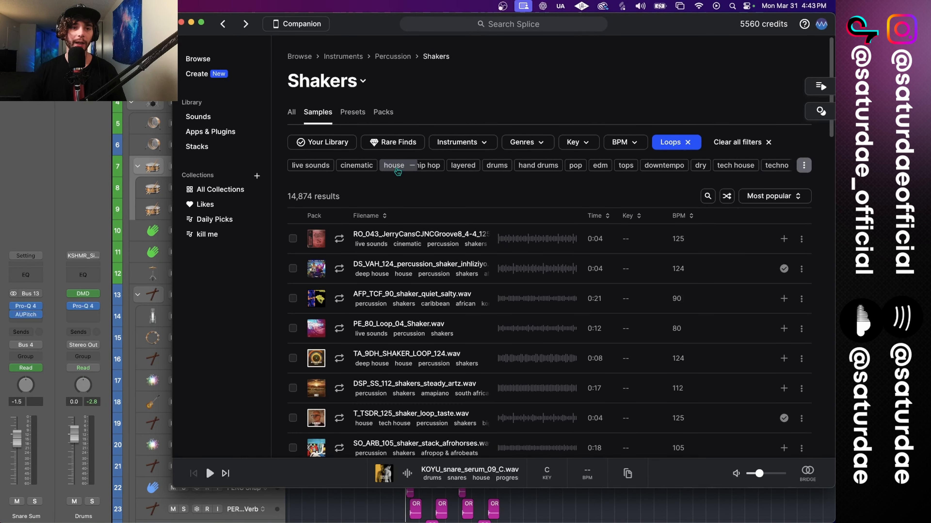
pyautogui.click(398, 172)
# - Switch back to Logic Pro and look over the percussion tracks in the section before Build 1
pyautogui.press('super+Tab')
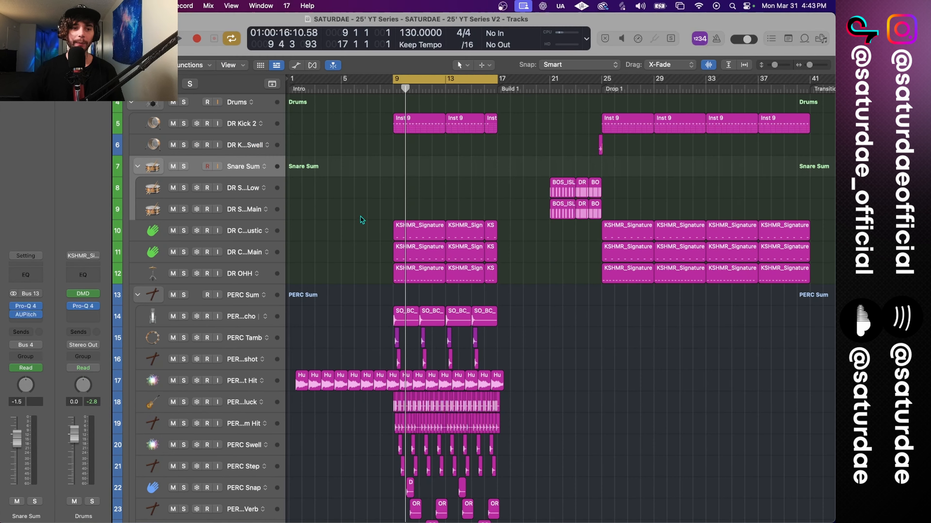
pyautogui.scroll(-5, 337, 297)
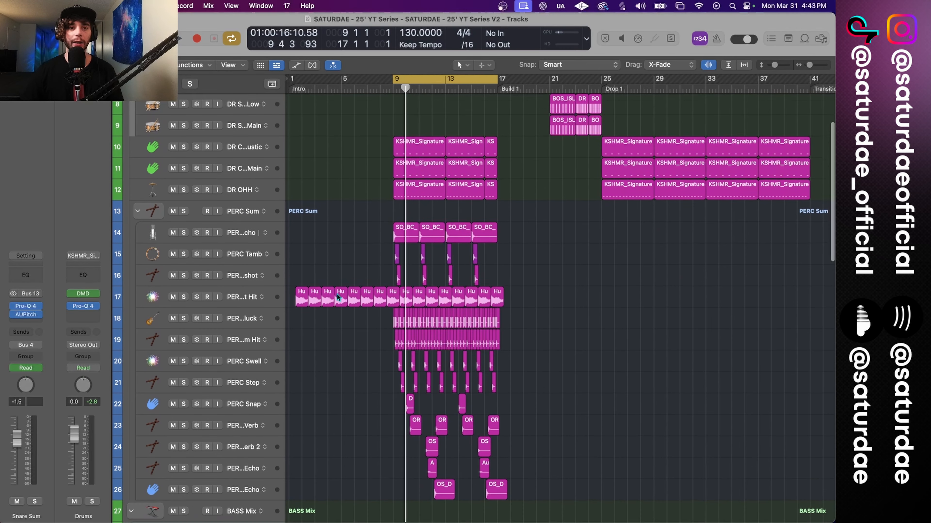
pyautogui.hscroll(-1, 395, 187)
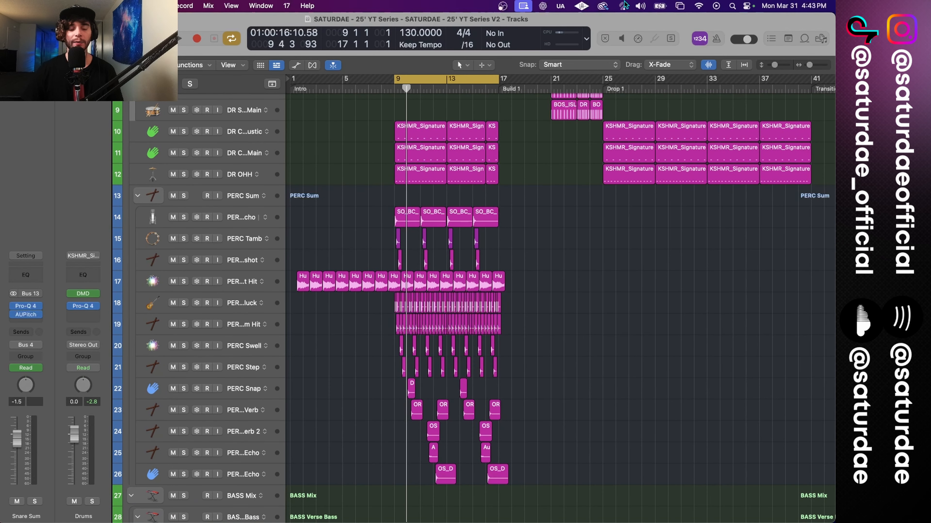
pyautogui.scroll(5, 493, 185)
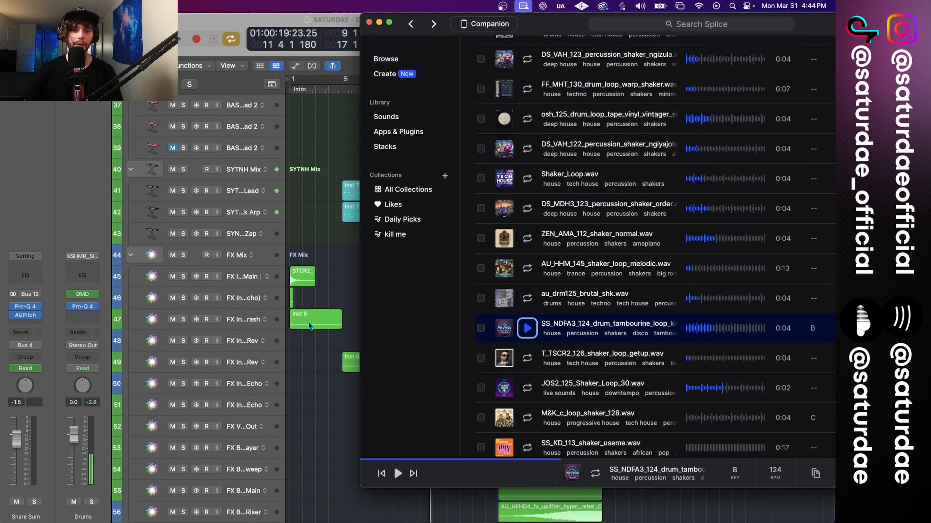
# - Add Splice's SS_NDFA3_124 tambourine loop on a new track at bar 9 in Logic Pro and audition it soloed
pyautogui.scroll(-5, 308, 322)
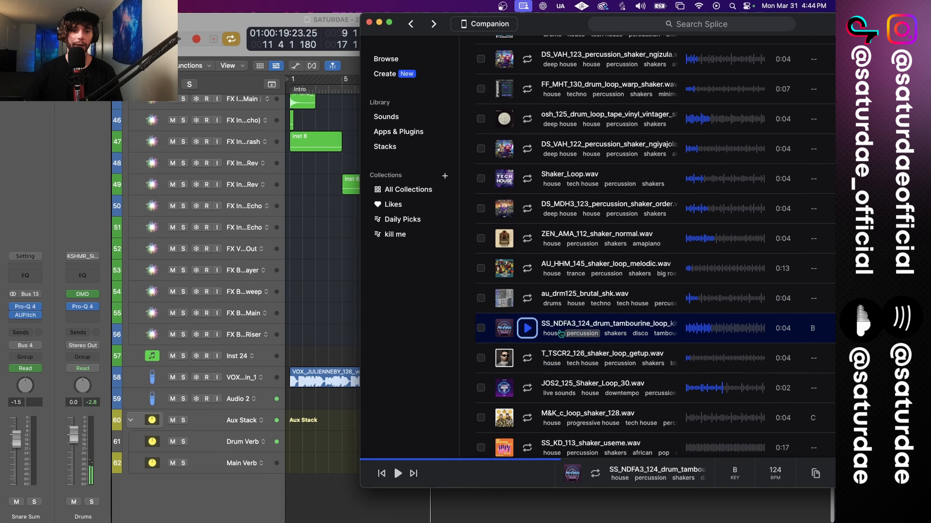
pyautogui.moveTo(524, 330); pyautogui.dragTo(408, 492)
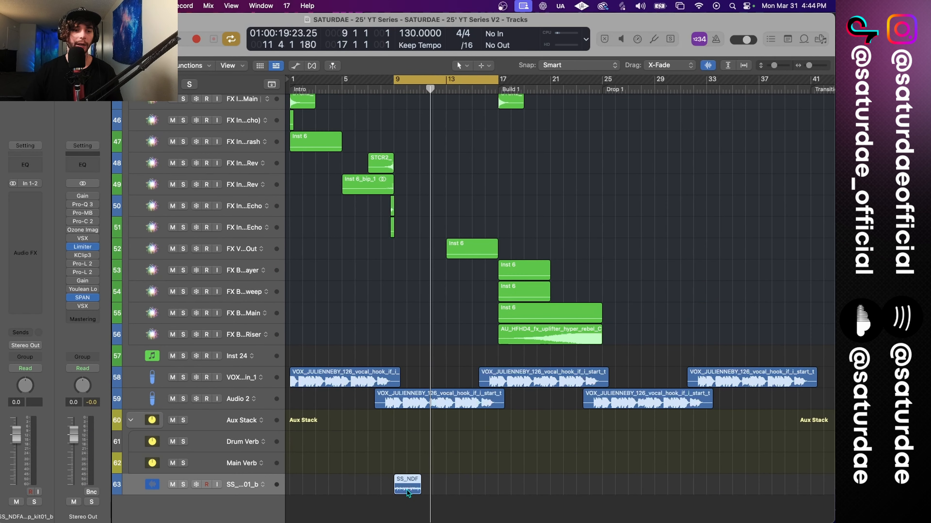
pyautogui.press('super+Down')
pyautogui.press('super+Down')
pyautogui.press('s')
pyautogui.press('space')
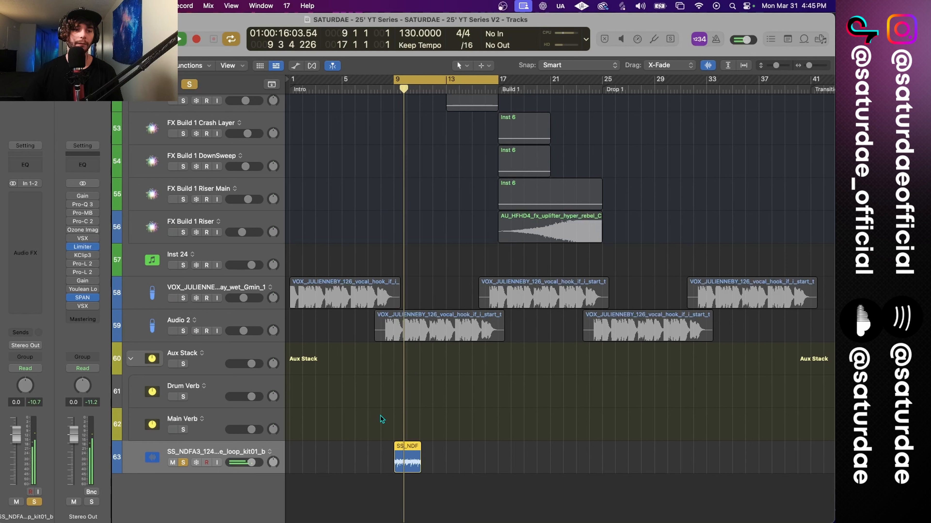
pyautogui.press('space')
# - Switch to Splice, audition further shaker loops and add T_TSMK6_125_shaker_loop_homage on a new Logic Pro track at bar 9
pyautogui.press('super+Tab')
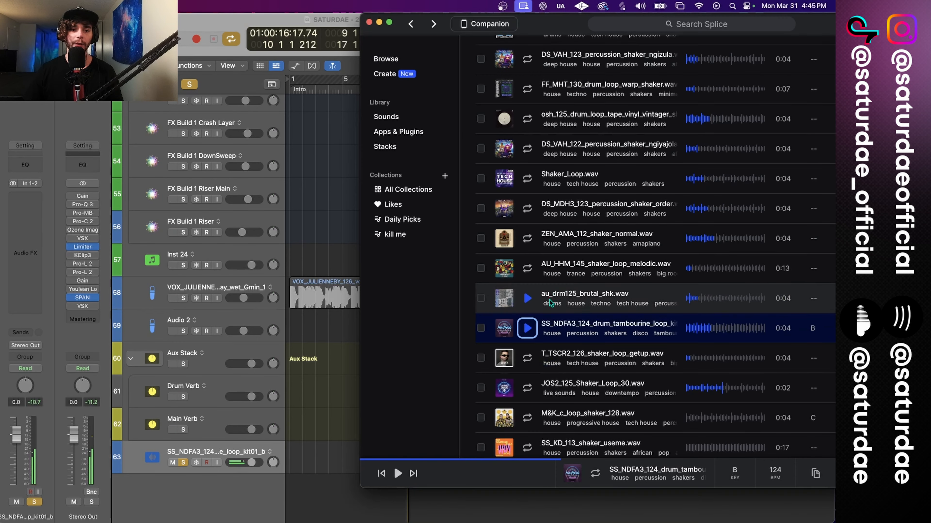
pyautogui.press('Down')
pyautogui.press('Down')
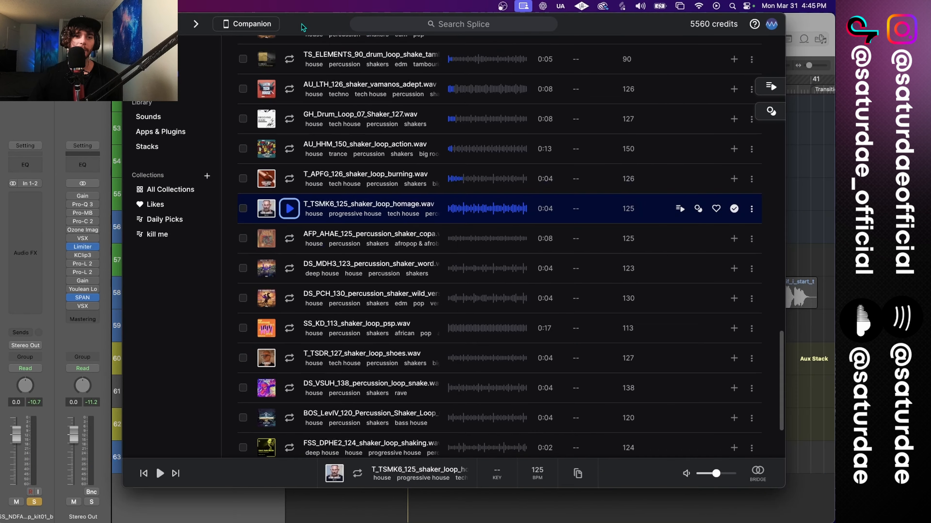
pyautogui.moveTo(330, 29); pyautogui.dragTo(712, 39)
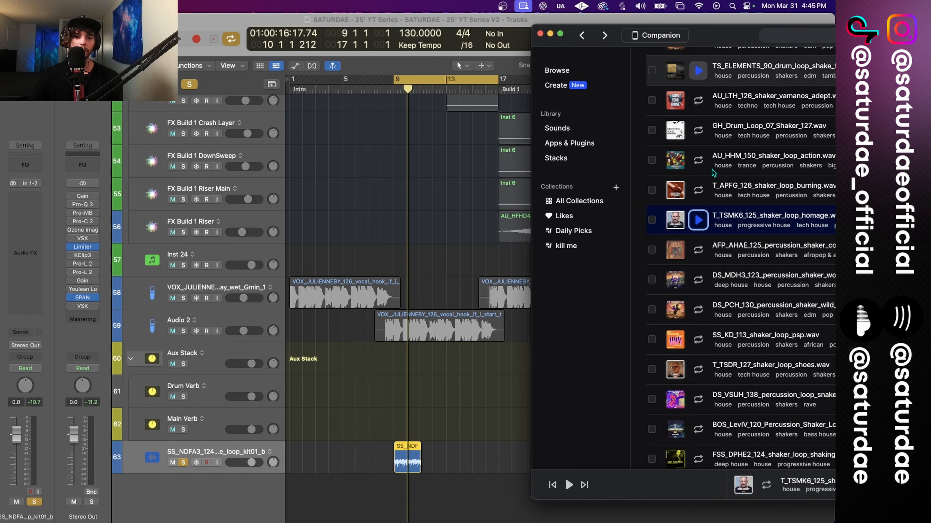
pyautogui.moveTo(698, 220); pyautogui.dragTo(410, 487)
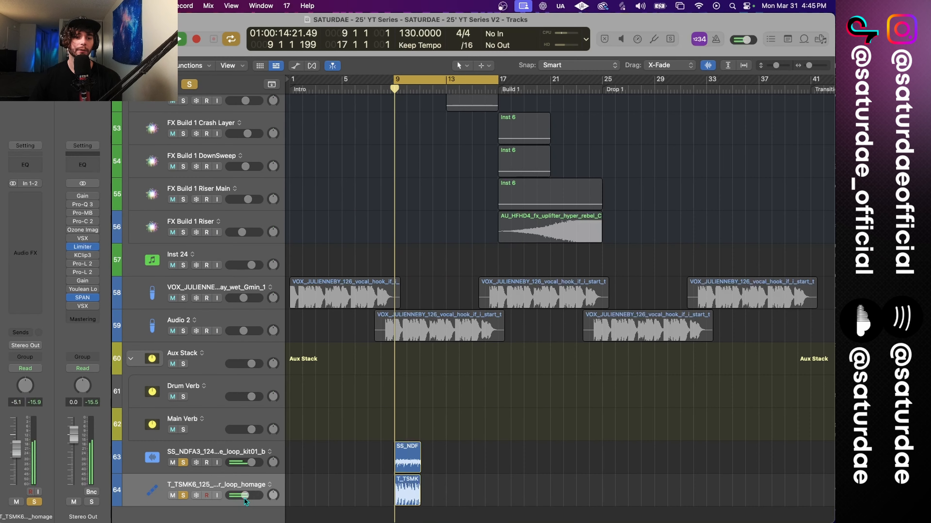
# - Lower the homage shaker loop's volume to -10.2 dB and move its track above the tambourine loop
pyautogui.moveTo(251, 495); pyautogui.dragTo(241, 495)
pyautogui.scroll(8, 411, 469)
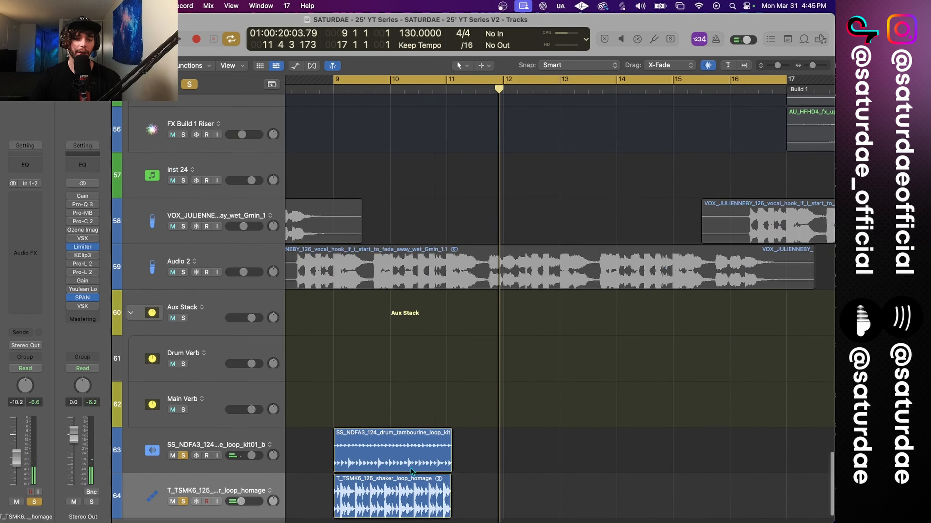
pyautogui.scroll(-3, 411, 470)
pyautogui.hscroll(-5, 348, 403)
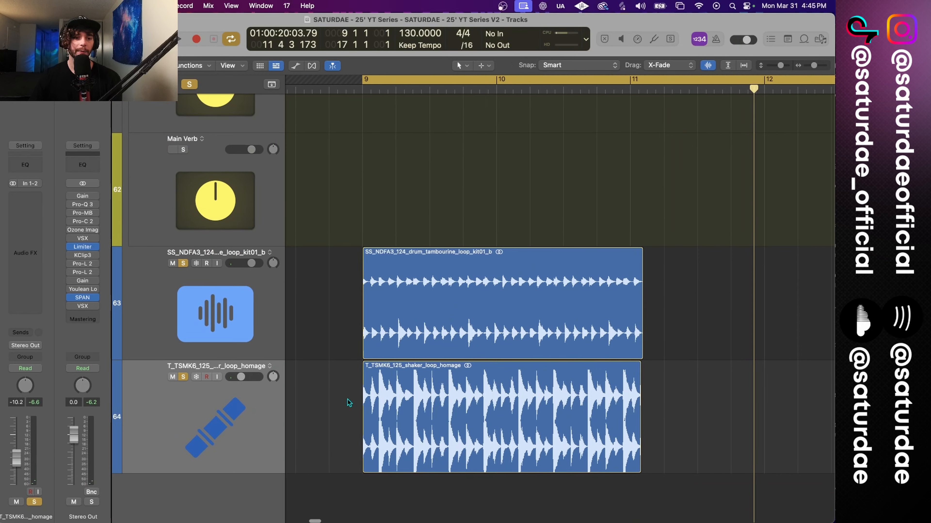
pyautogui.moveTo(173, 436); pyautogui.dragTo(224, 313)
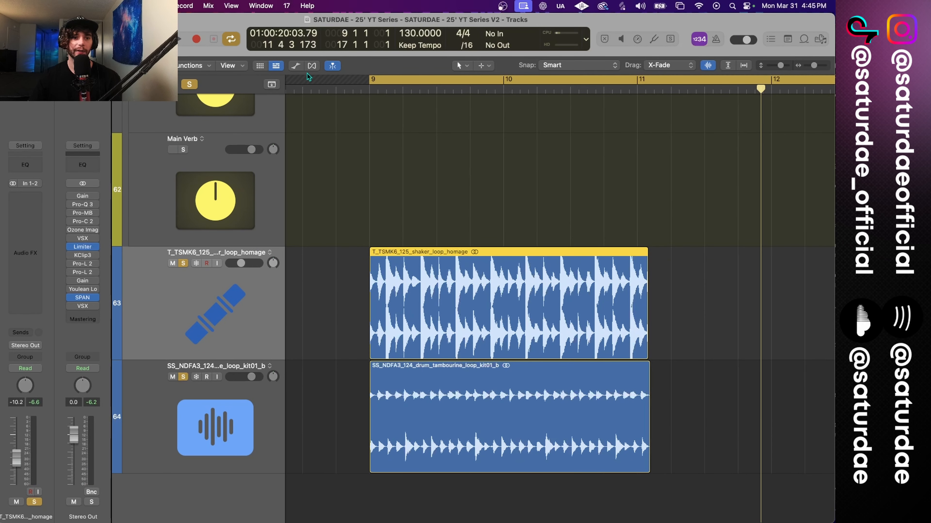
# - Enable Flex on both the shaker and tambourine tracks and set their Flex Time mode to Monophonic
pyautogui.click(311, 66)
pyautogui.click(229, 378)
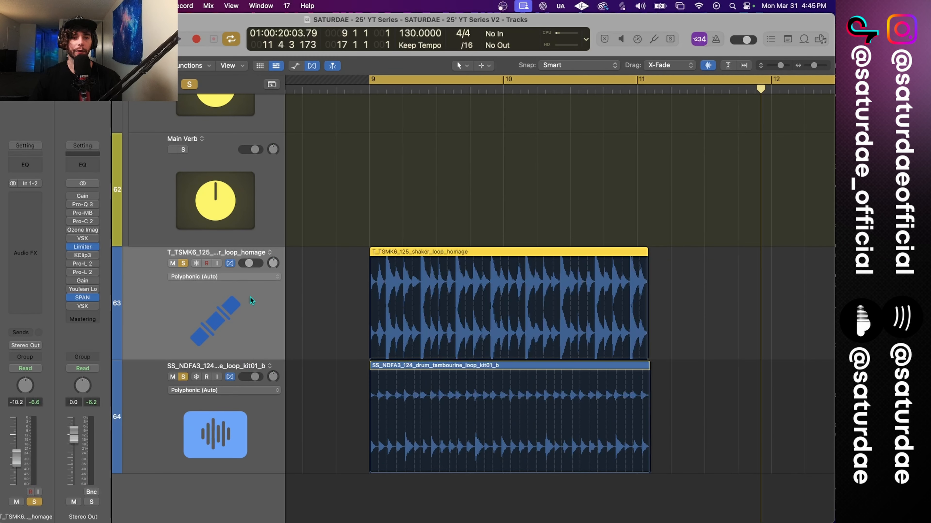
pyautogui.click(231, 433)
pyautogui.click(235, 390)
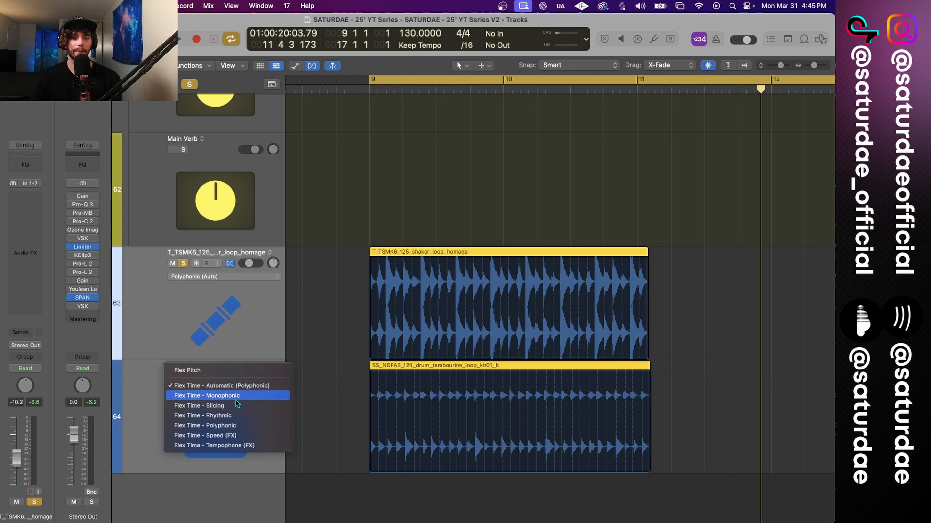
pyautogui.click(235, 400)
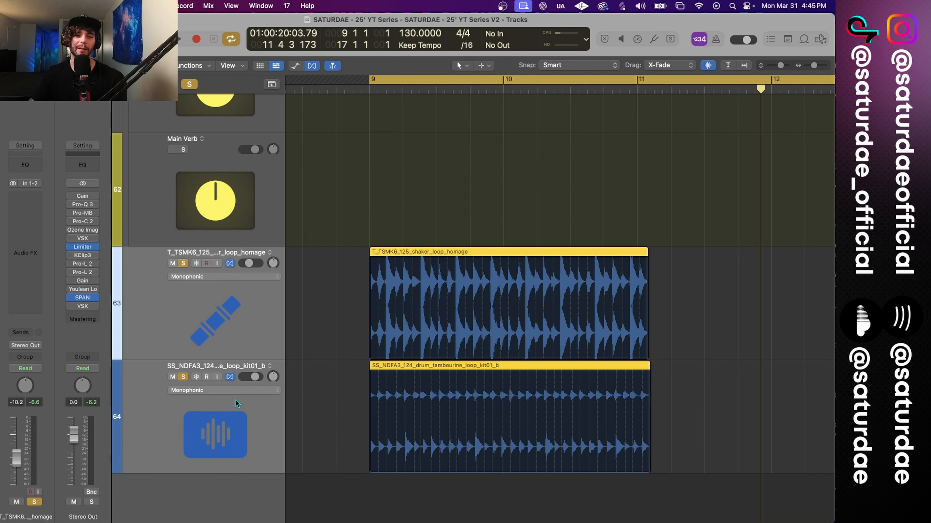
pyautogui.click(498, 219)
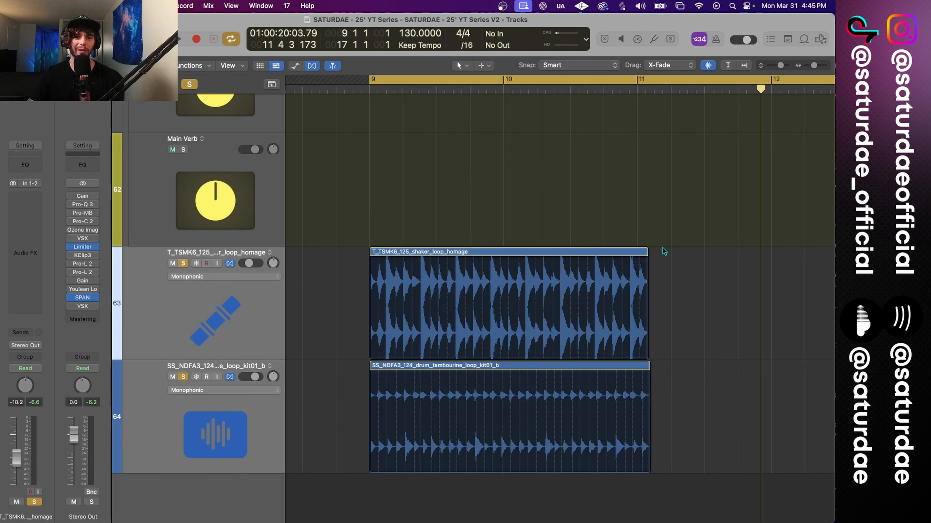
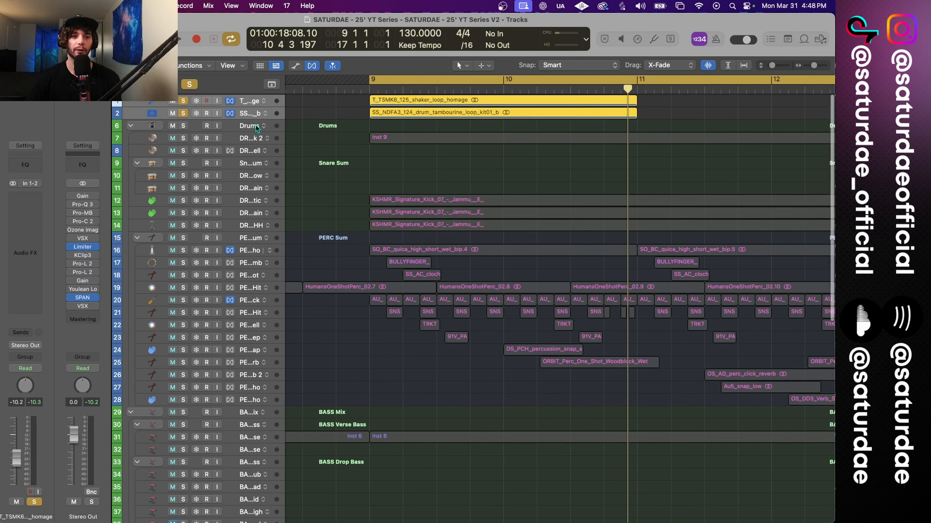
# - Group the two loop tracks into a summing stack and place it inside the Drums stack, directly above PERC Sum
pyautogui.press('super+shift+d')
pyautogui.press('Return')
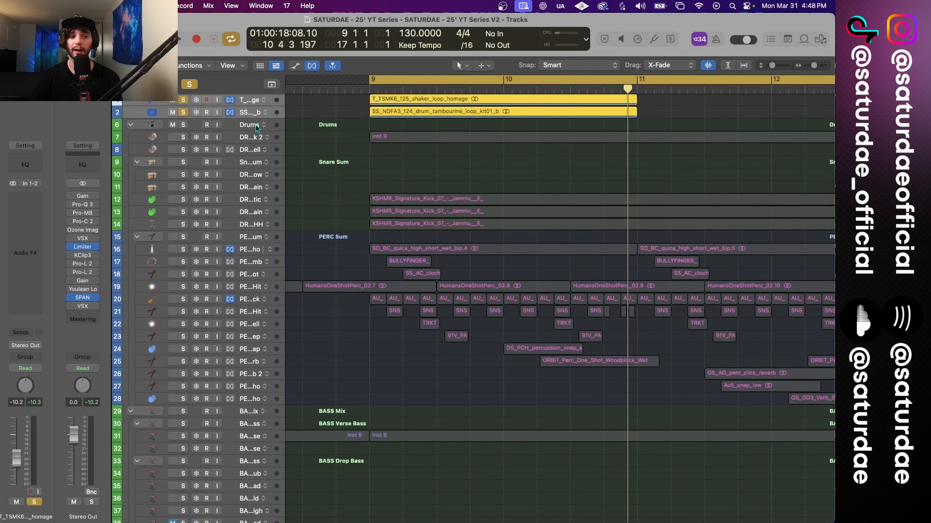
pyautogui.moveTo(255, 114); pyautogui.dragTo(250, 245)
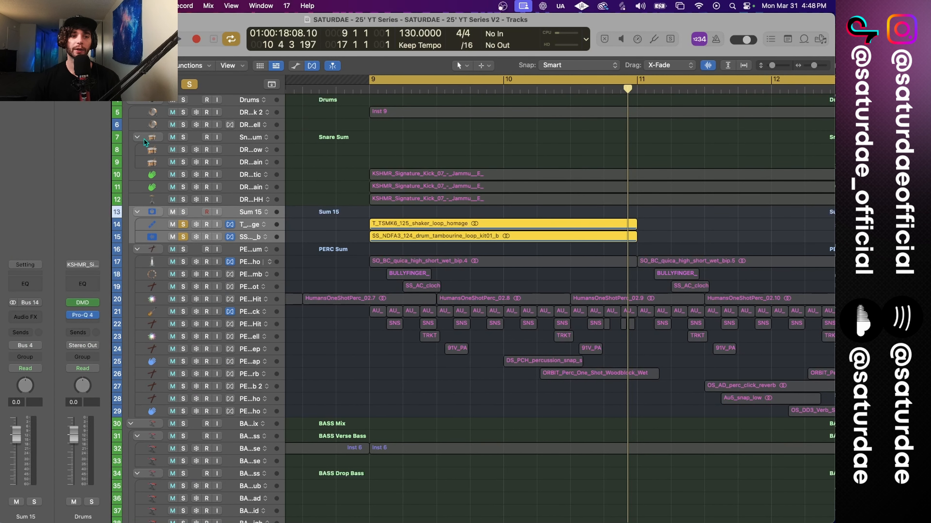
pyautogui.click(133, 103)
pyautogui.click(133, 103)
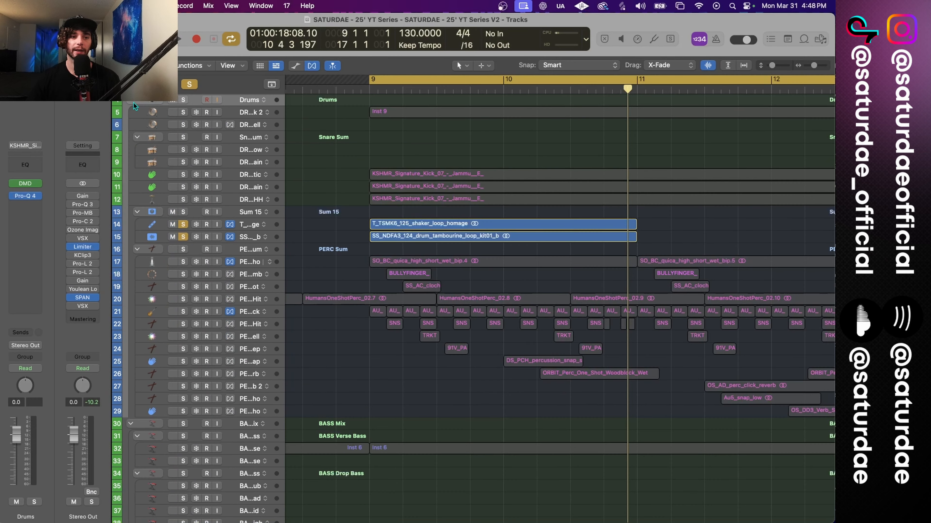
# - Reorder the Drums stack so that PERC Sum and its tracks sit above the two-loop Sum 15 stack
pyautogui.click(243, 211)
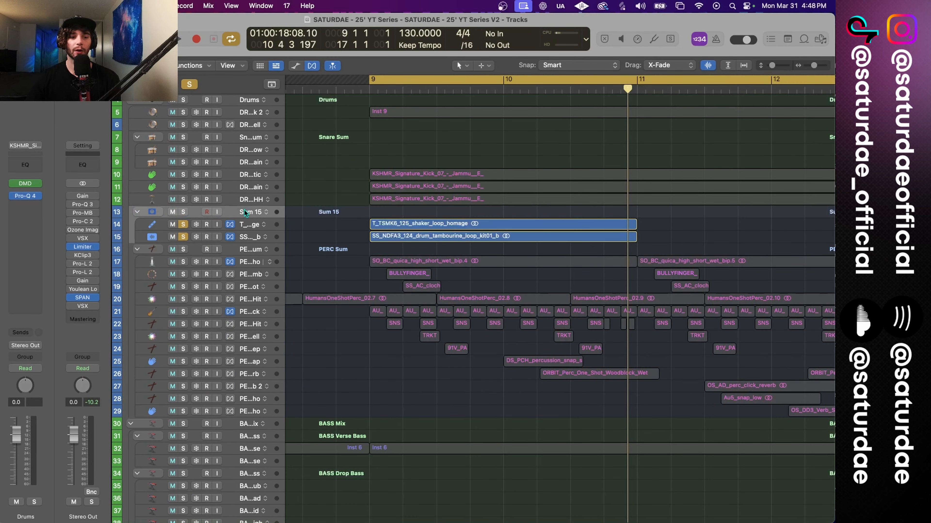
pyautogui.moveTo(244, 211)
pyautogui.mouseDown()
pyautogui.moveTo(255, 426)
pyautogui.moveTo(234, 210)
pyautogui.mouseUp()
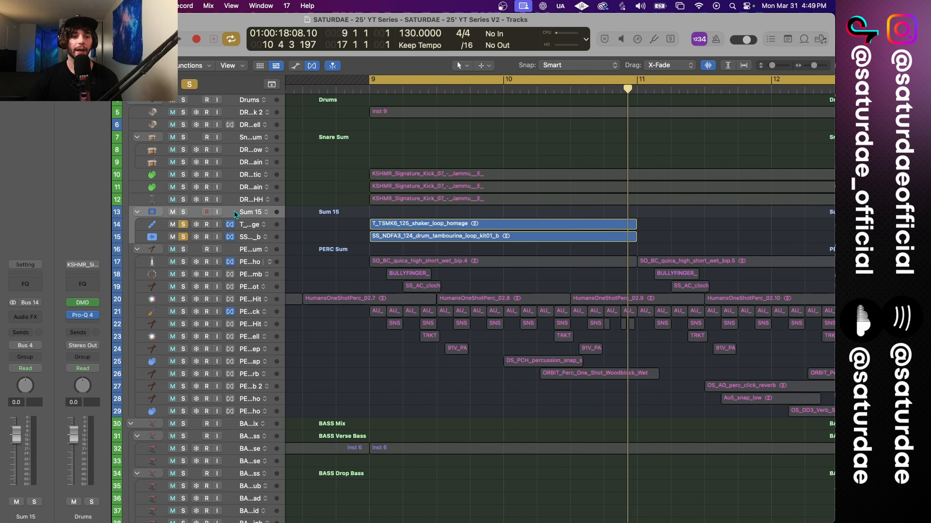
pyautogui.click(232, 252)
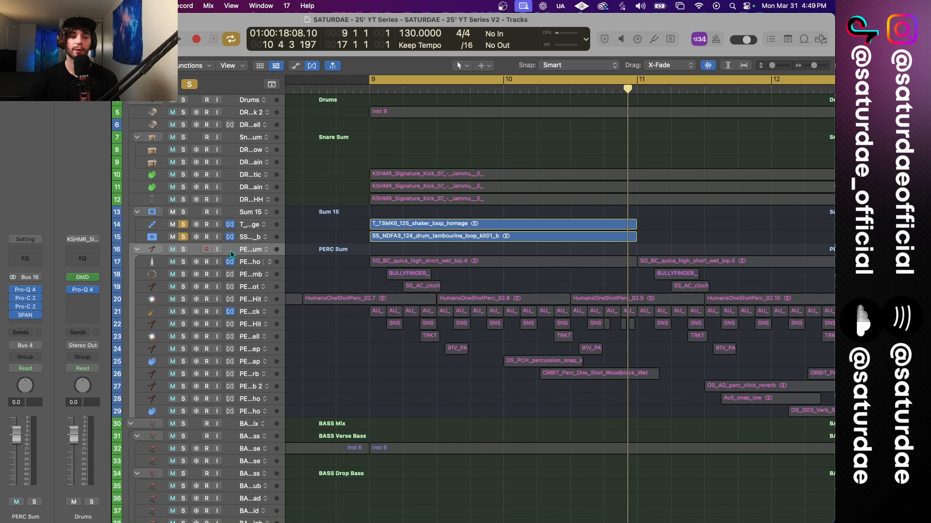
pyautogui.moveTo(230, 251); pyautogui.dragTo(234, 210)
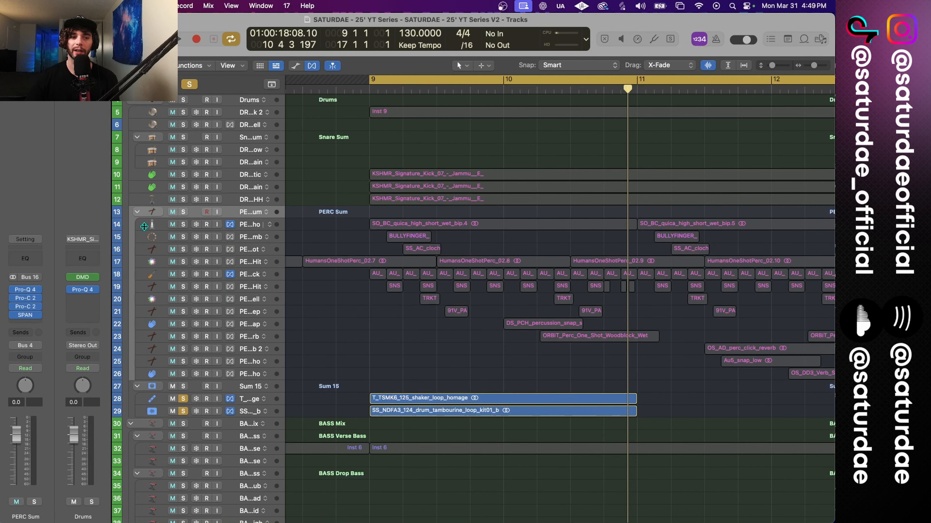
pyautogui.click(132, 101)
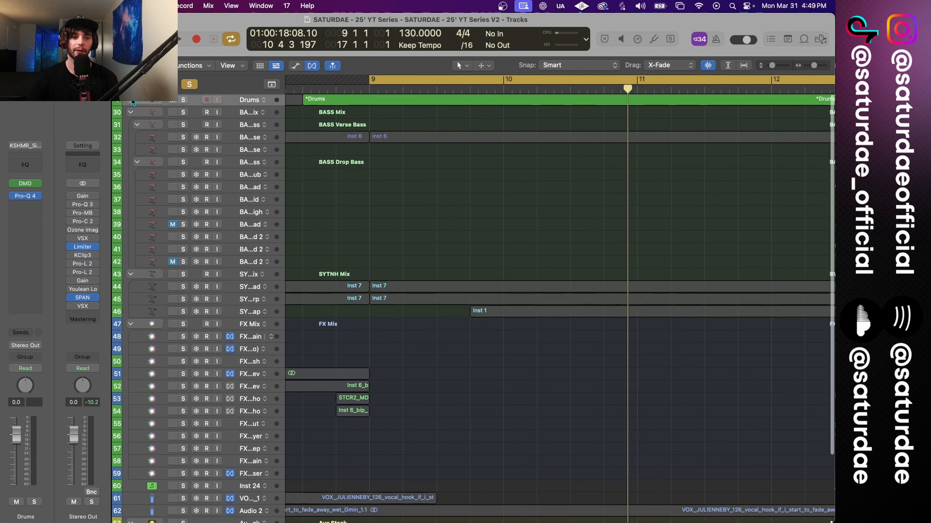
pyautogui.click(132, 101)
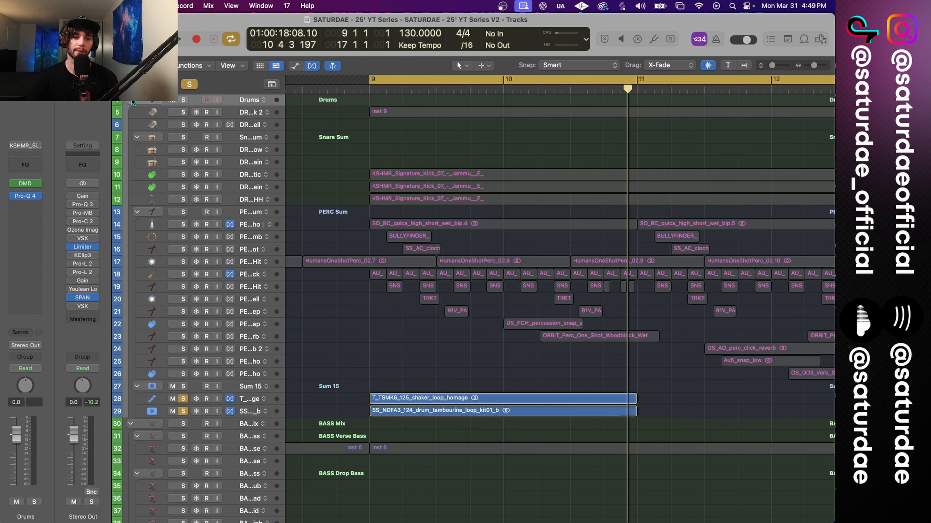
# - Unsolo the two loop tracks and assign a shaker icon to their stack
pyautogui.click(183, 397)
pyautogui.press('super+Down')
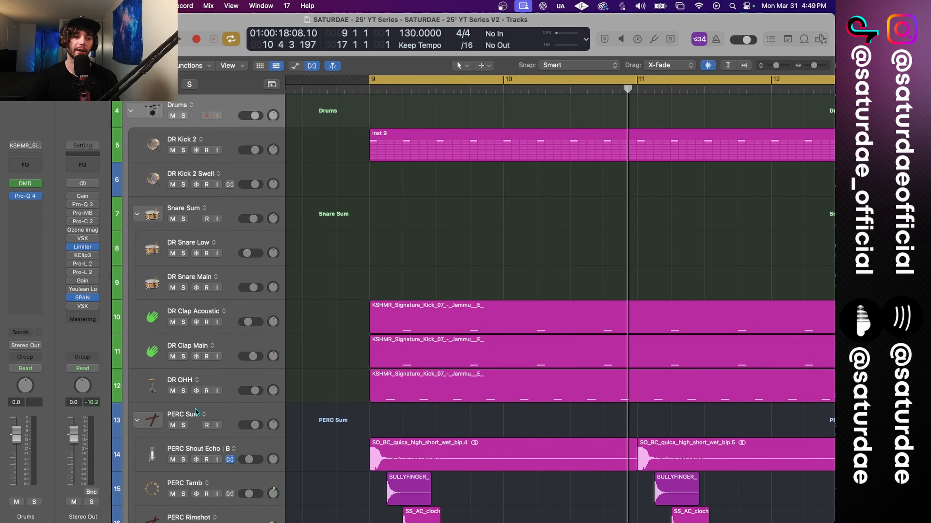
pyautogui.scroll(-15, 195, 409)
pyautogui.click(148, 344)
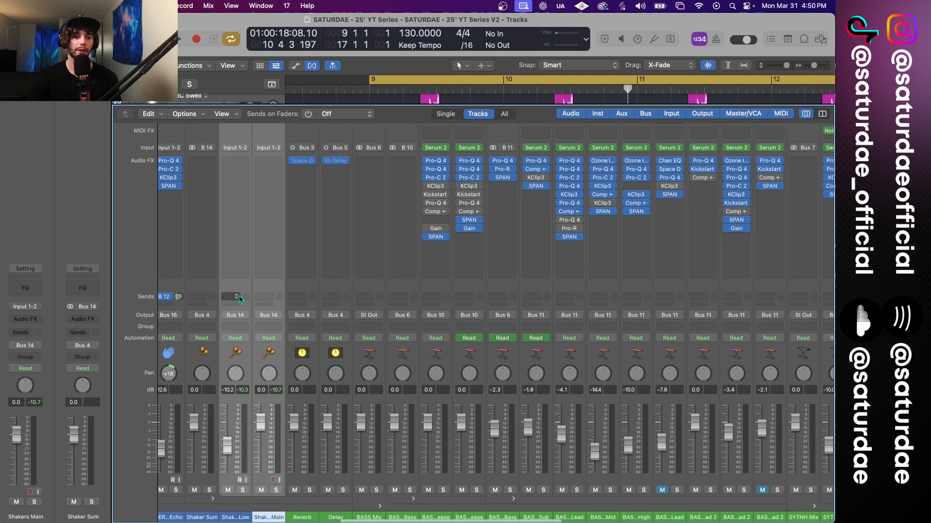
# - Send Shakers Low and Shakers Main to Bus 12 Drum Verb at about -15 dB
pyautogui.click(239, 296)
pyautogui.moveTo(254, 384)
pyautogui.moveTo(476, 229)
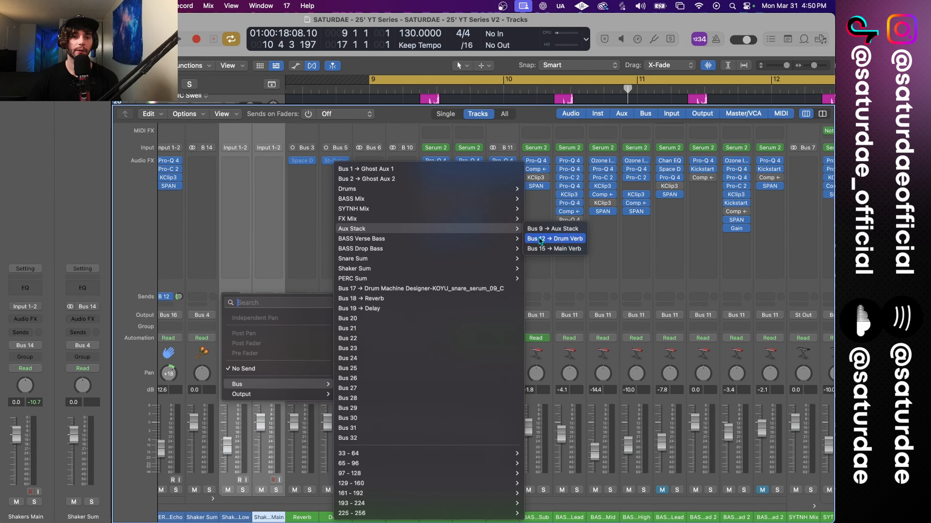
pyautogui.click(546, 239)
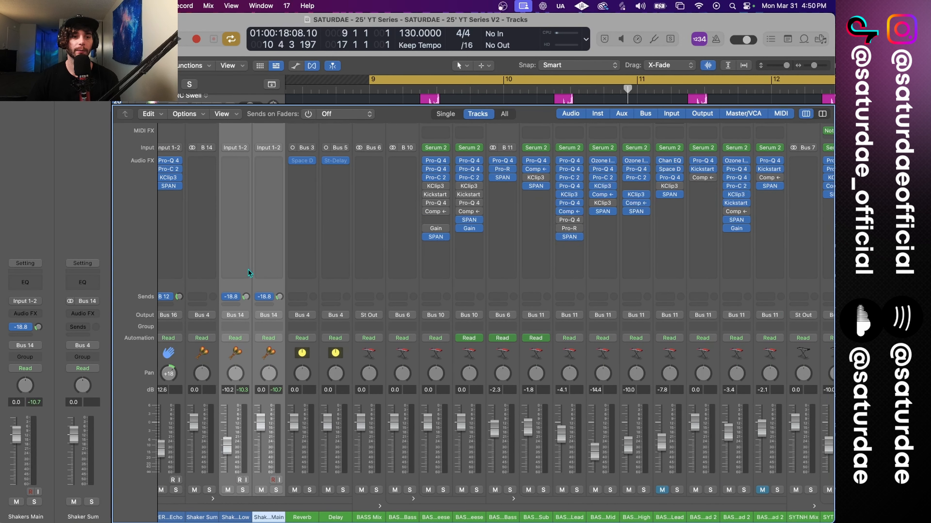
pyautogui.moveTo(245, 298); pyautogui.dragTo(249, 292)
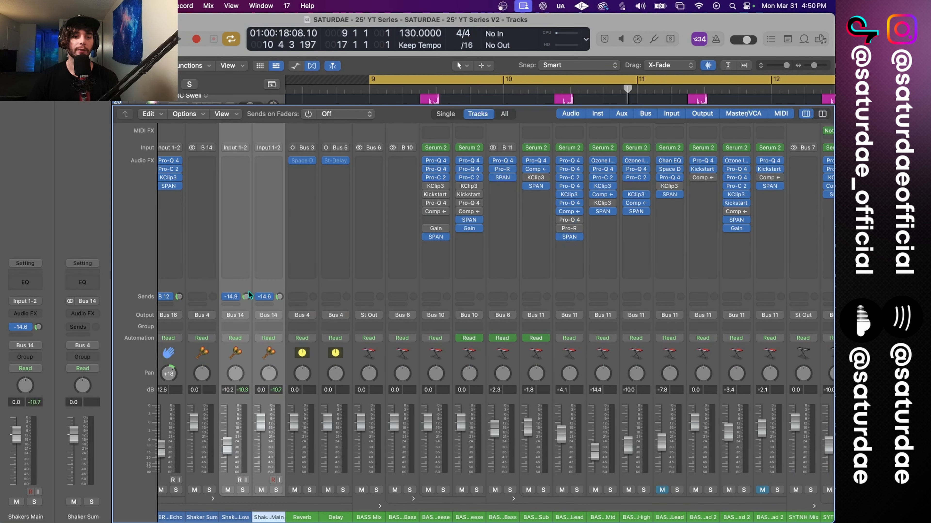
# - Delete the Reverb and Delay aux channels beside the shaker channels and close the mixer
pyautogui.moveTo(293, 345); pyautogui.dragTo(334, 355)
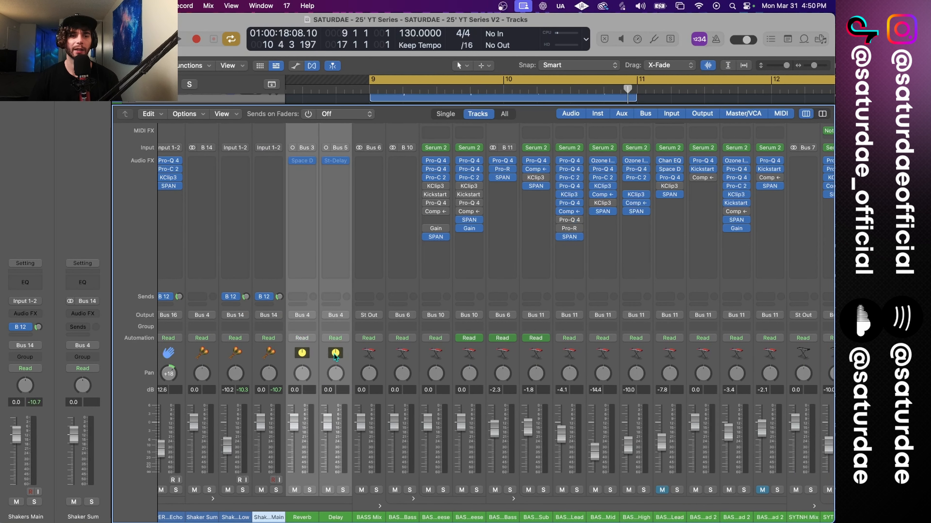
pyautogui.press('Delete')
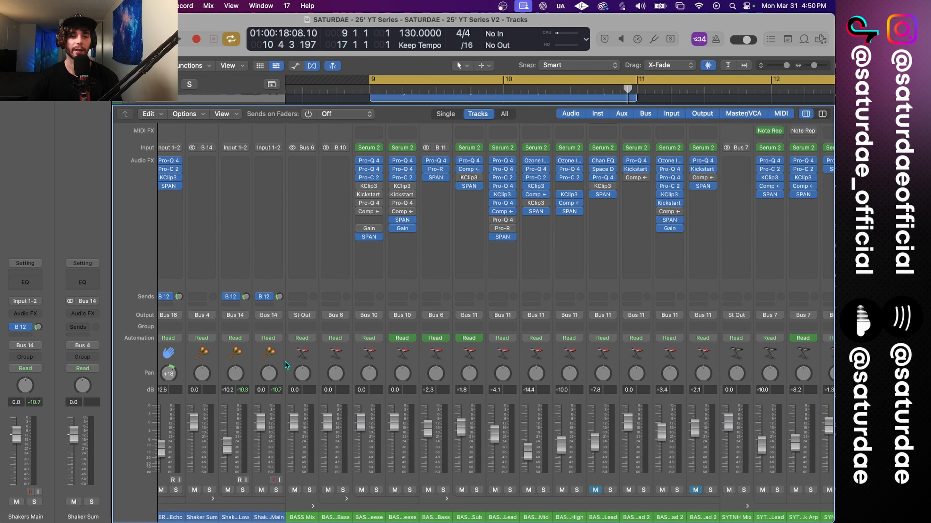
pyautogui.hscroll(-2, 285, 362)
pyautogui.click(294, 355)
pyautogui.press('x')
# - Reset Shakers Low's volume to 0 dB and play it soloed over a cycle from bar 9 to bar 11
pyautogui.press('s')
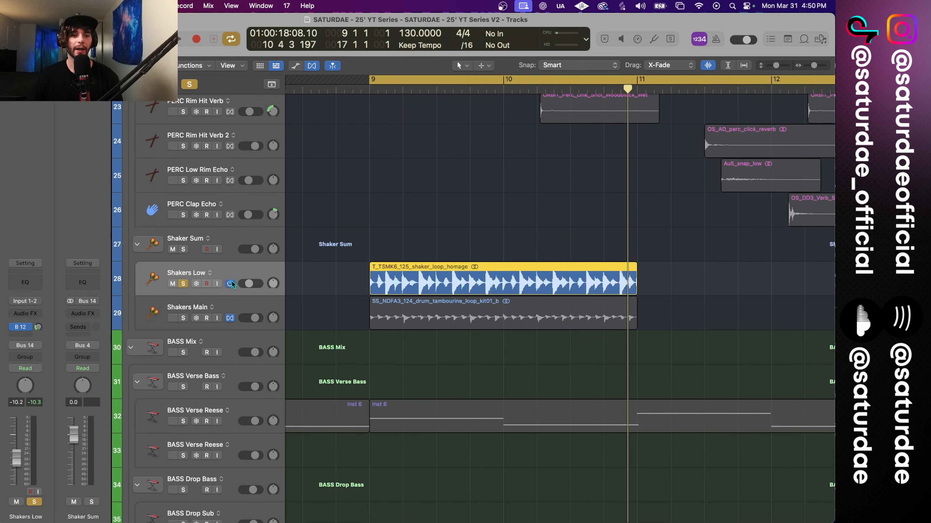
pyautogui.keyDown('alt'); pyautogui.click(250, 286); pyautogui.keyUp('alt')
pyautogui.press('space')
pyautogui.moveTo(365, 82); pyautogui.dragTo(631, 93)
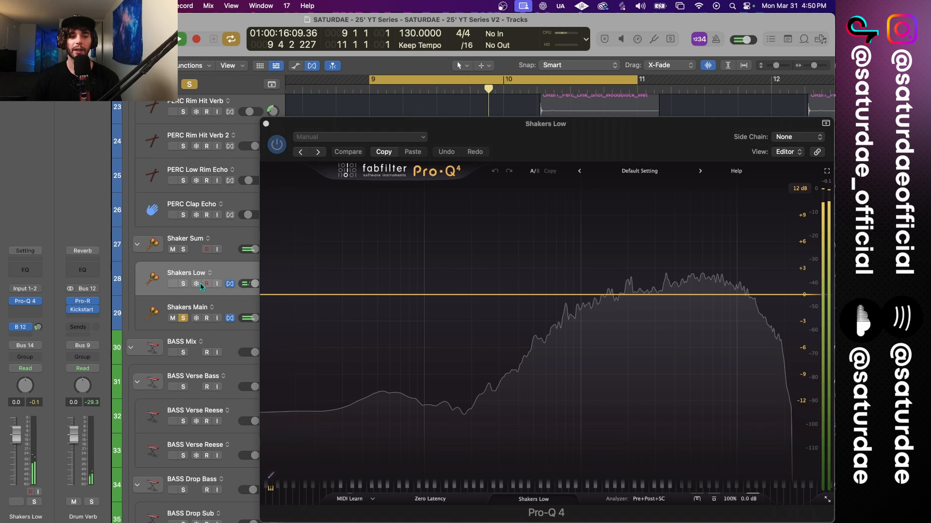
# - Solo only Shakers Low and add a 12 dB/oct high cut at about 2527 Hz in its Pro-Q 4
pyautogui.click(183, 283)
pyautogui.click(183, 317)
pyautogui.doubleClick(795, 295)
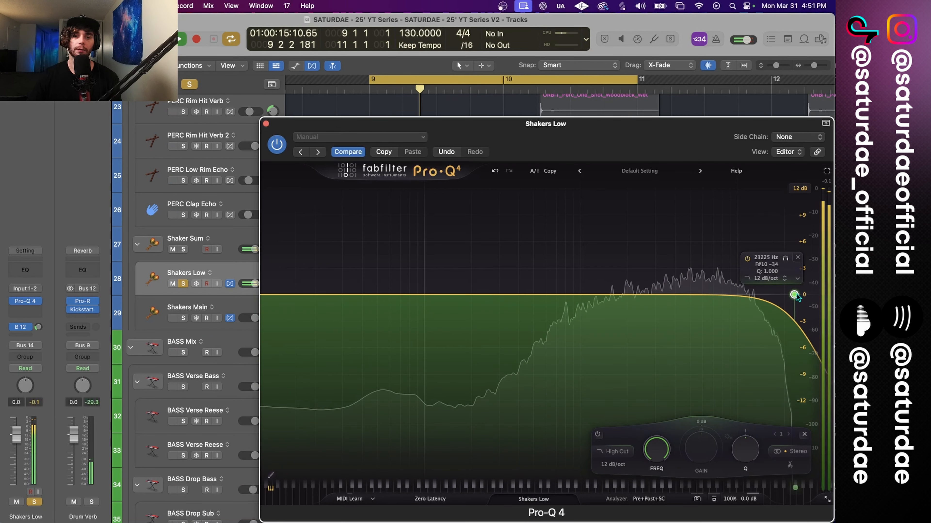
pyautogui.moveTo(795, 295); pyautogui.dragTo(643, 293)
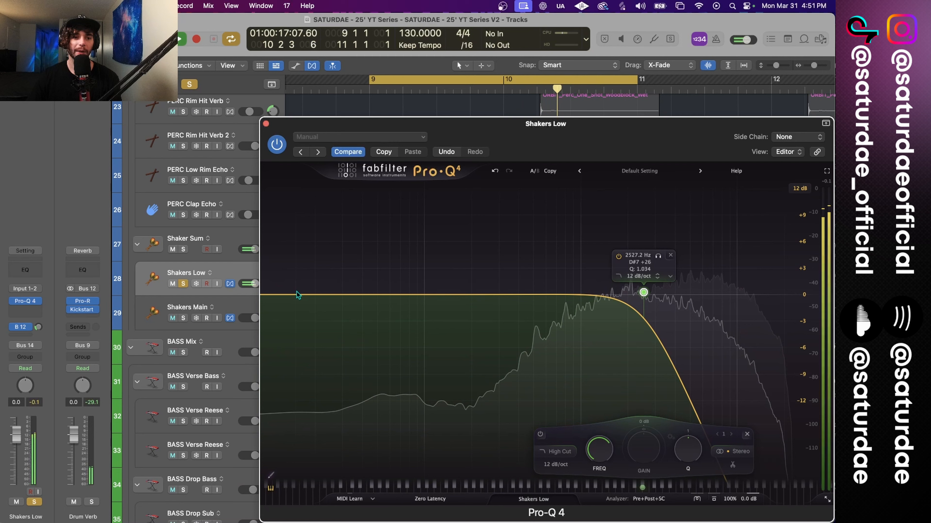
# - Add a 12 dB/oct low cut at about 480 Hz in the Pro-Q 4 on Shakers Low and close the EQ
pyautogui.doubleClick(276, 294)
pyautogui.moveTo(276, 296); pyautogui.dragTo(531, 303)
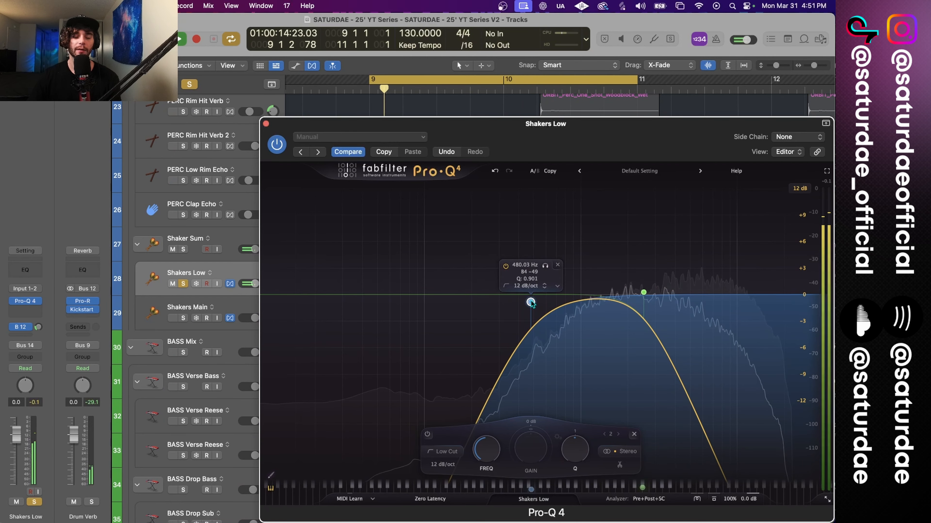
pyautogui.click(266, 124)
# - Insert a stereo Transient Master after the EQ on Shakers Low and enable its Smooth option
pyautogui.click(37, 312)
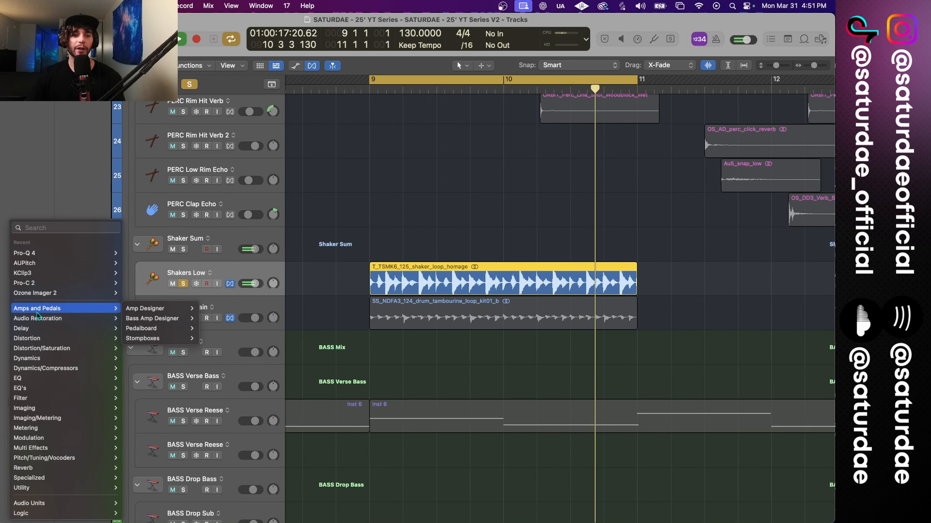
pyautogui.moveTo(63, 369)
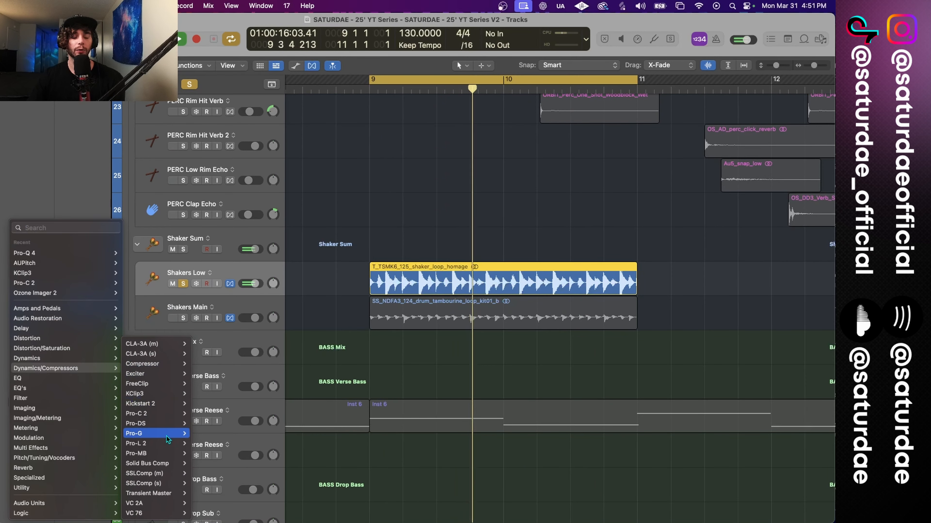
pyautogui.moveTo(165, 438)
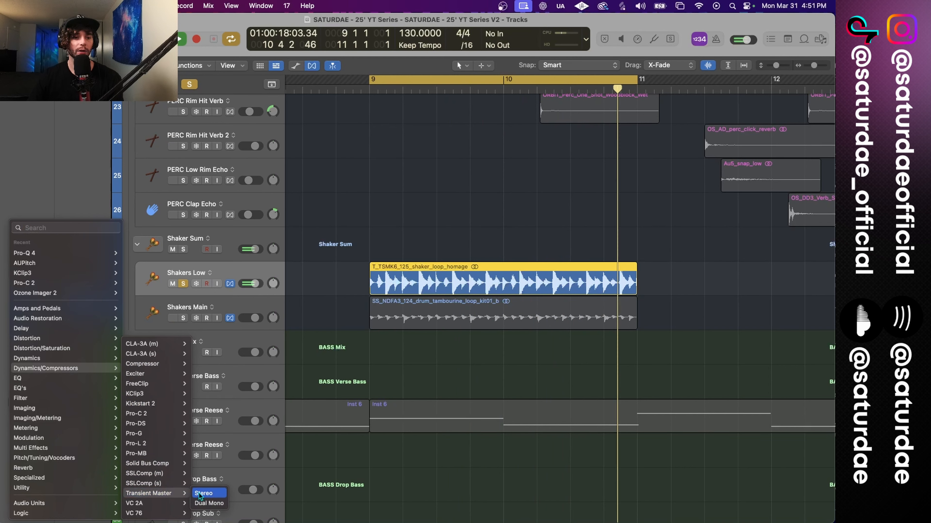
pyautogui.click(199, 493)
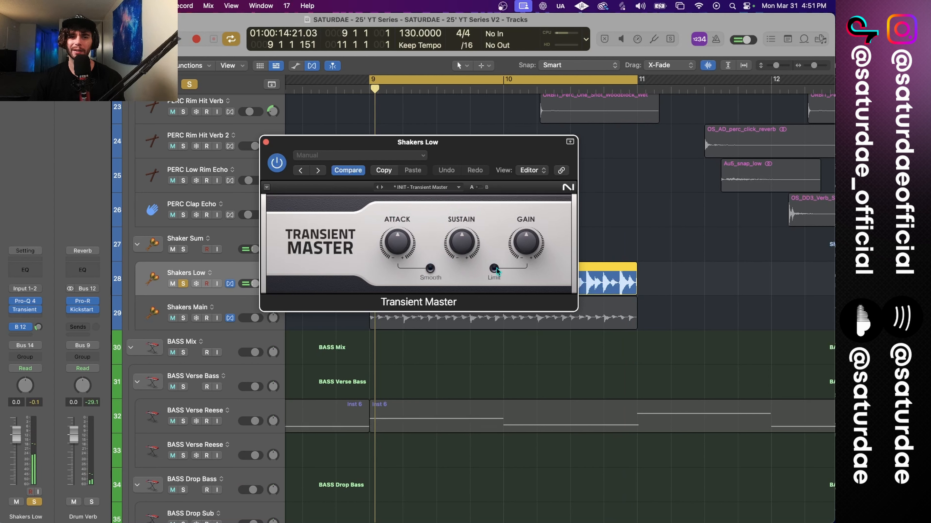
pyautogui.click(429, 270)
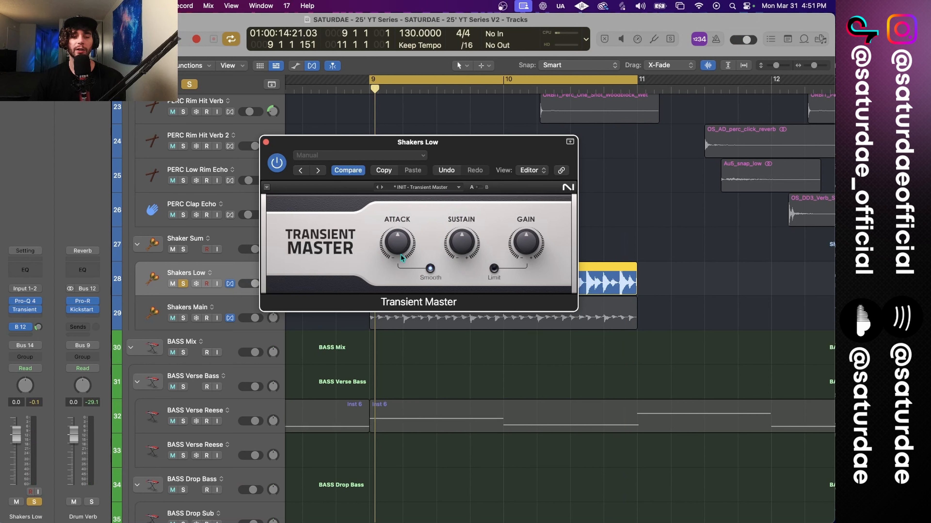
# - Lower Transient Master's attack slightly and its sustain to about -26% during playback, then compare Shakers Low with the plug-in bypassed and active
pyautogui.press('space')
pyautogui.moveTo(396, 243); pyautogui.dragTo(397, 214)
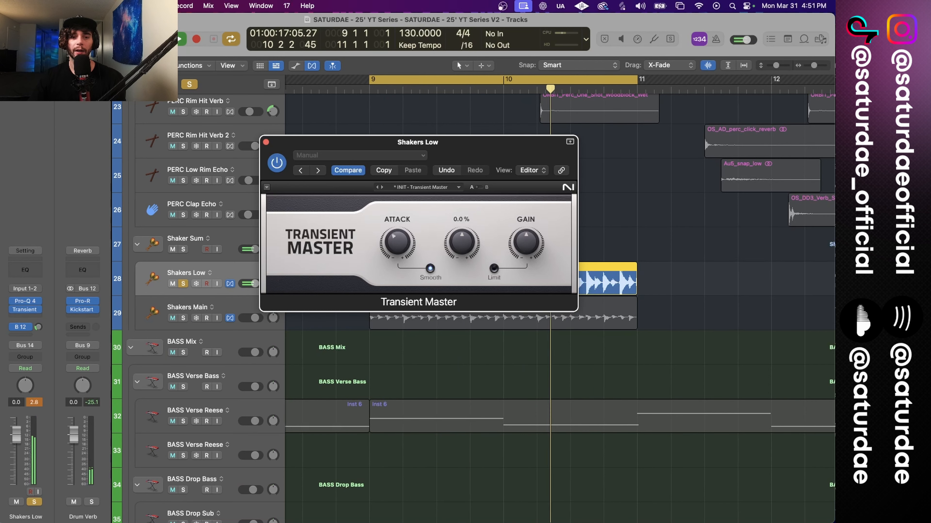
pyautogui.moveTo(461, 242)
pyautogui.mouseDown()
pyautogui.moveTo(461, 220)
pyautogui.moveTo(462, 250)
pyautogui.mouseUp()
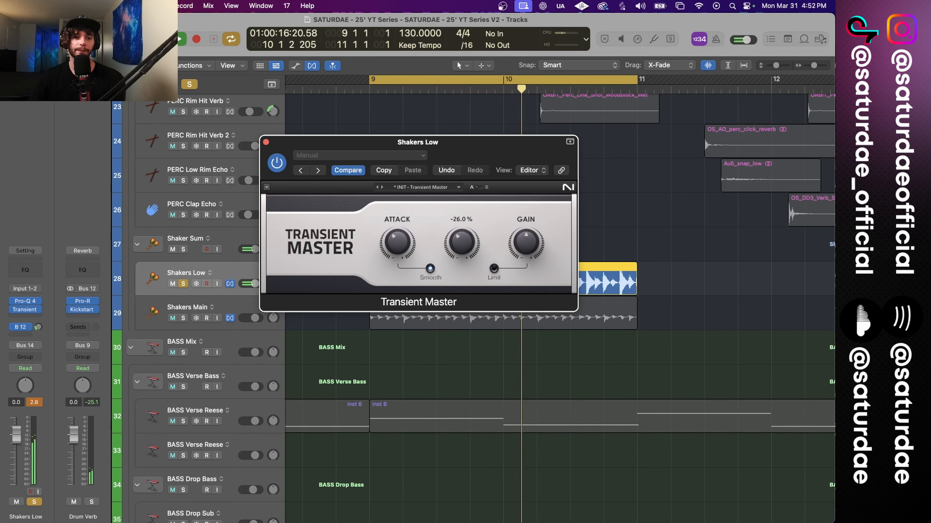
pyautogui.click(277, 163)
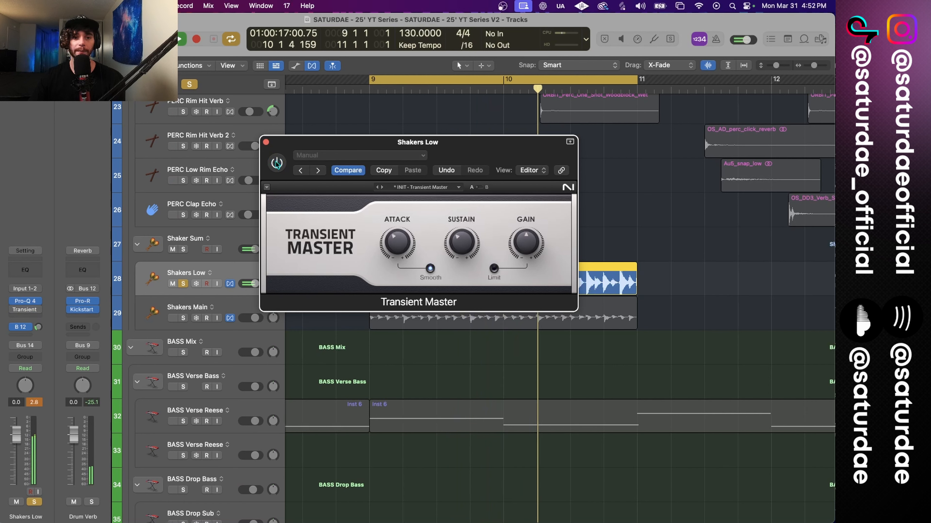
pyautogui.click(276, 163)
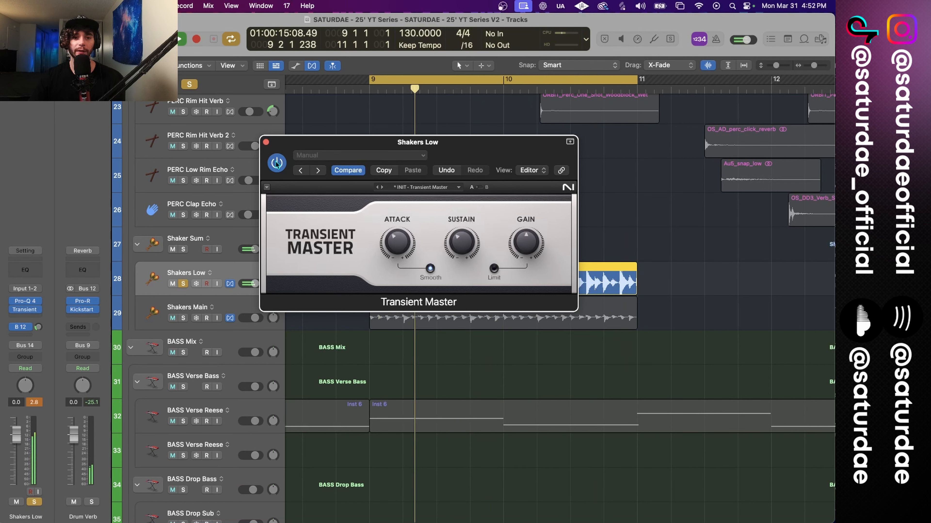
pyautogui.click(277, 163)
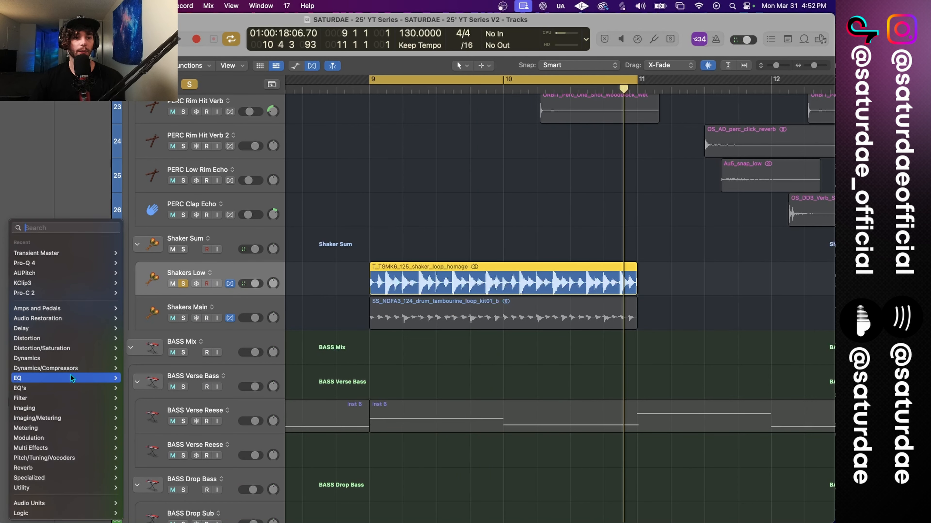
# - Insert a Tremolo on Shakers Low with 26% depth and lower the track's volume to -3.4 dB
pyautogui.moveTo(77, 369)
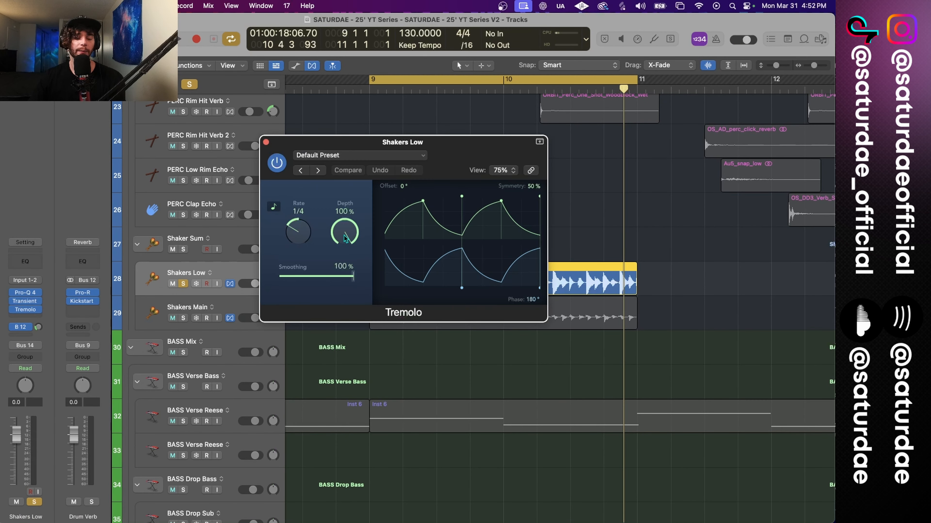
pyautogui.moveTo(344, 238); pyautogui.dragTo(353, 346)
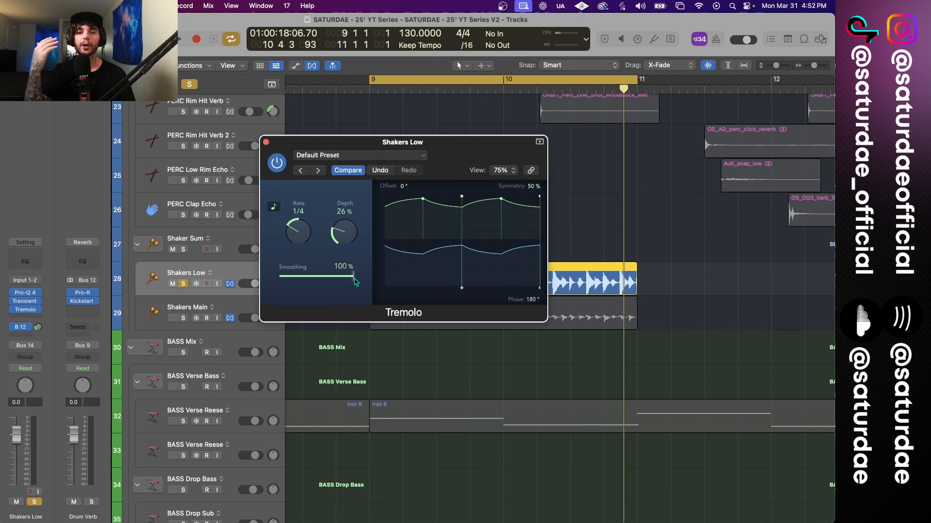
pyautogui.click(25, 310)
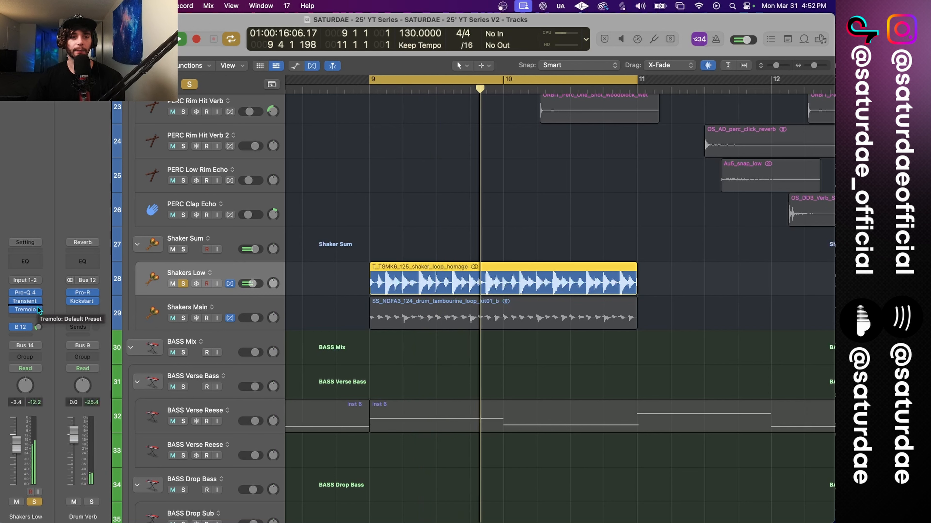
# - Insert a Pro-C 2 compressor between Transient Master and Tremolo on Shakers Low and lower its threshold
pyautogui.click(39, 309)
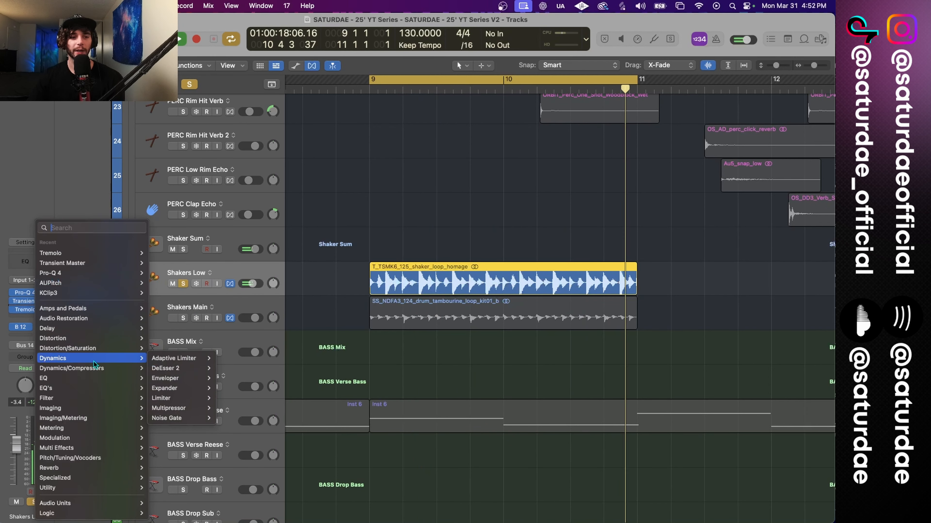
pyautogui.moveTo(93, 355)
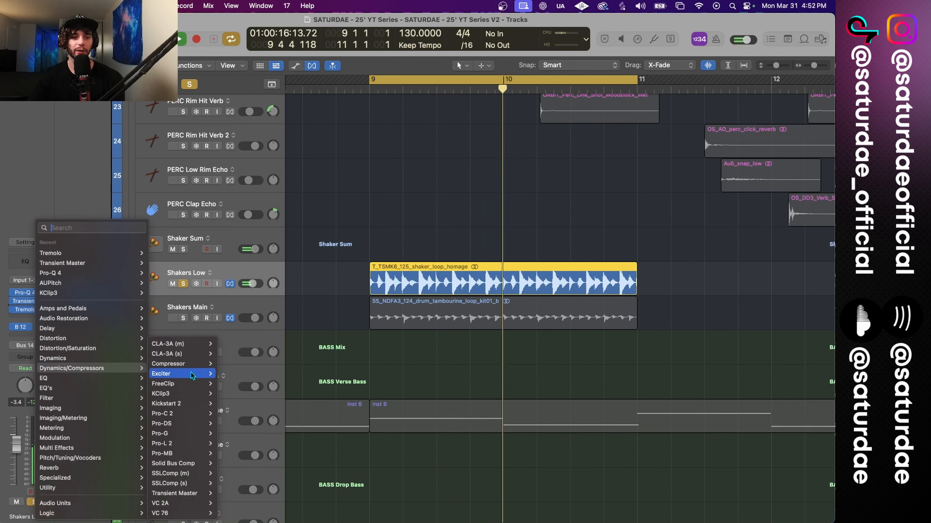
pyautogui.moveTo(200, 415)
pyautogui.click(233, 413)
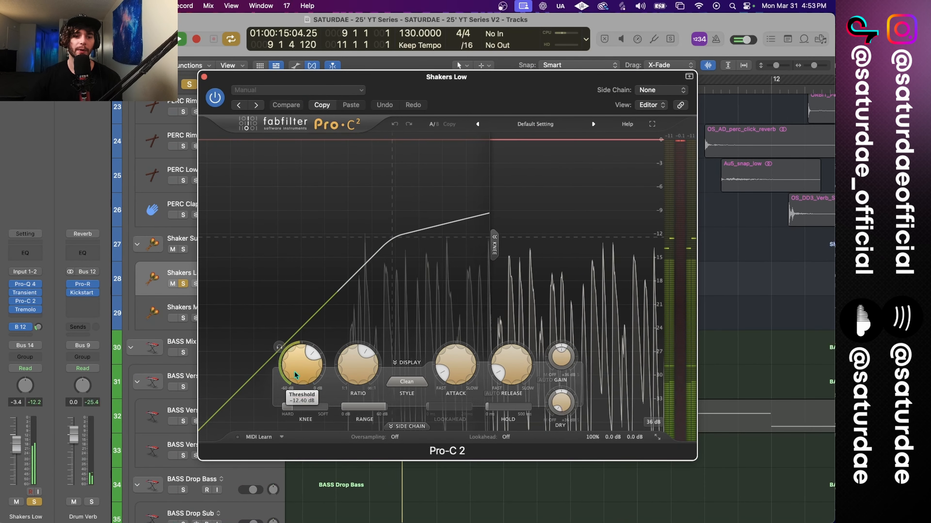
pyautogui.moveTo(301, 383); pyautogui.dragTo(299, 418)
pyautogui.click(204, 77)
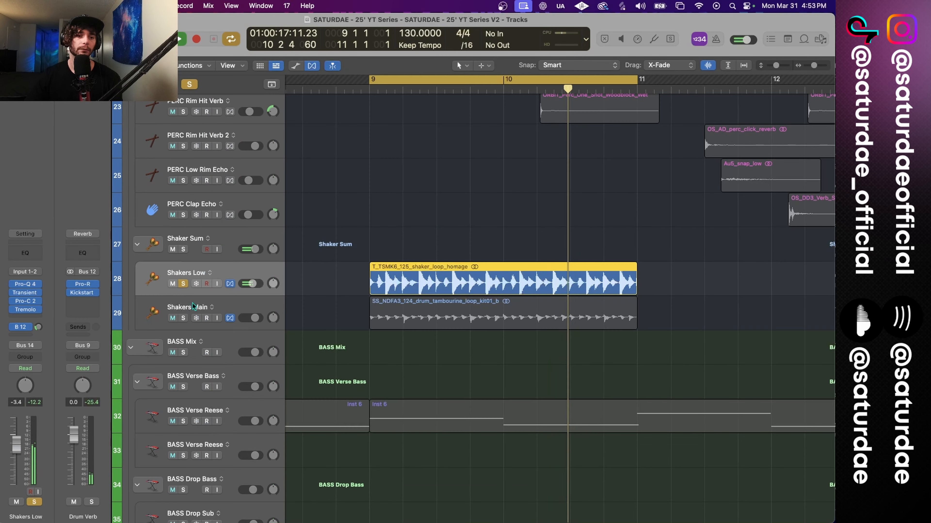
# - Solo Shakers Main and insert a Pro-Q 4 with a 12 dB/oct low cut at about 500 Hz
pyautogui.click(192, 303)
pyautogui.click(39, 314)
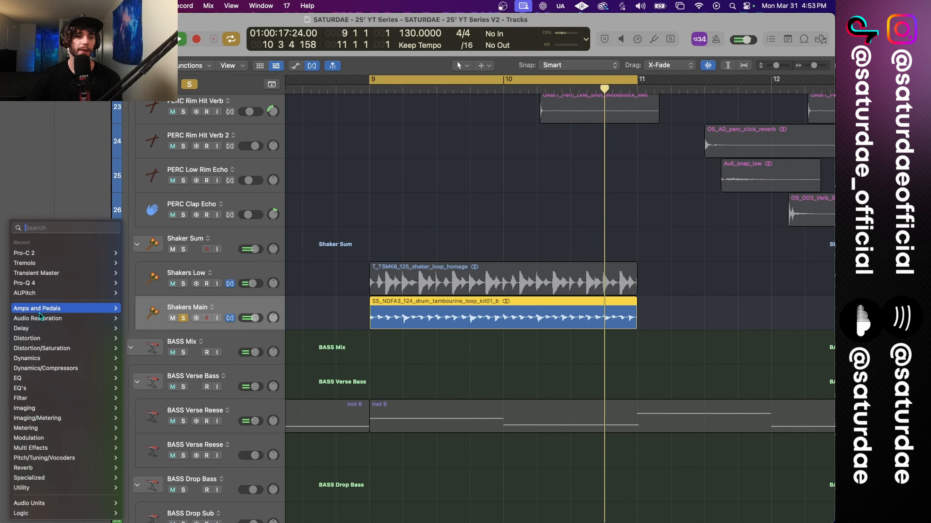
pyautogui.moveTo(44, 285)
pyautogui.click(135, 283)
pyautogui.moveTo(271, 295); pyautogui.dragTo(537, 297)
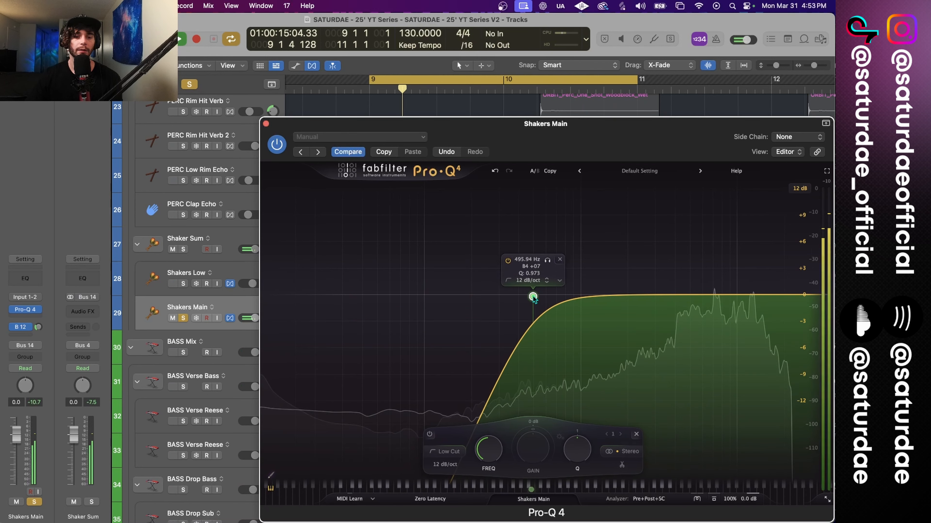
pyautogui.moveTo(715, 295); pyautogui.dragTo(713, 271)
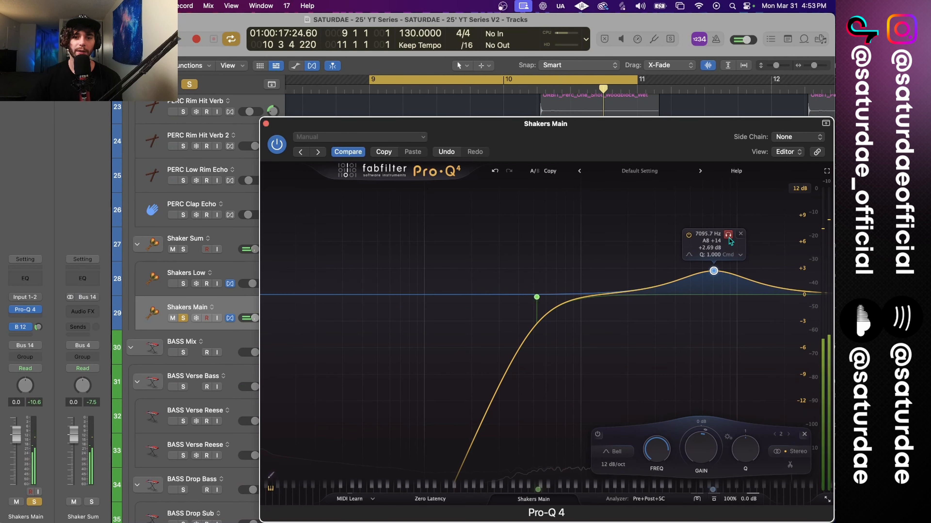
pyautogui.press('space')
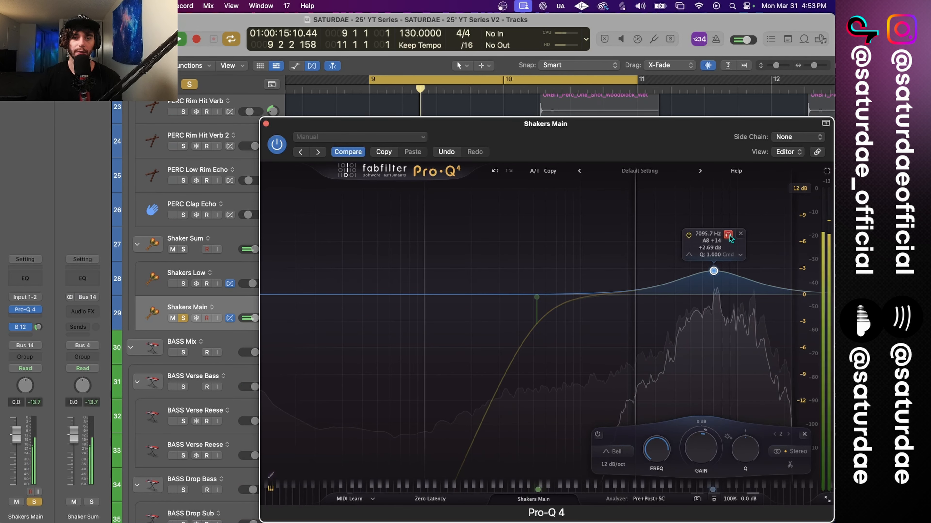
pyautogui.moveTo(730, 238); pyautogui.dragTo(779, 258)
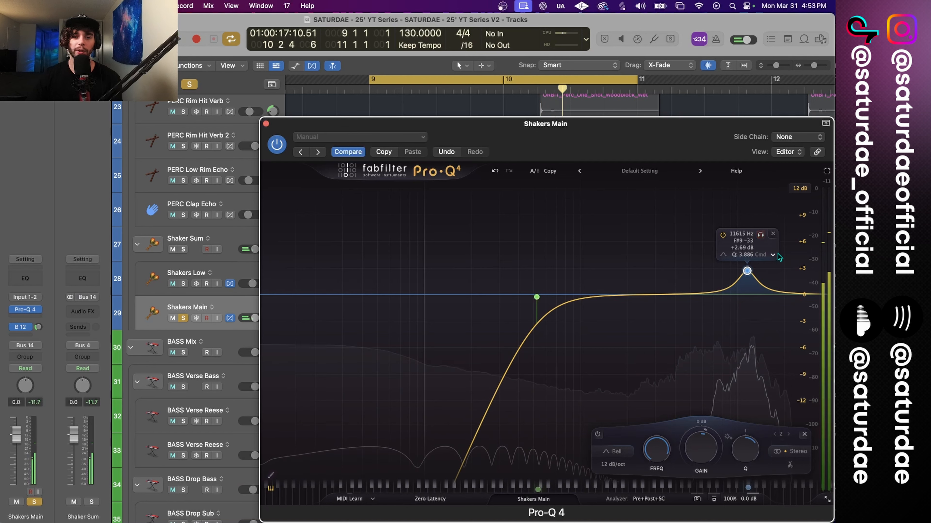
pyautogui.press('Delete')
# - Add a bell band at about 12727 Hz on Shakers Main, give it a slight spectral dynamic reduction, narrow its Q and close the EQ
pyautogui.click(753, 294)
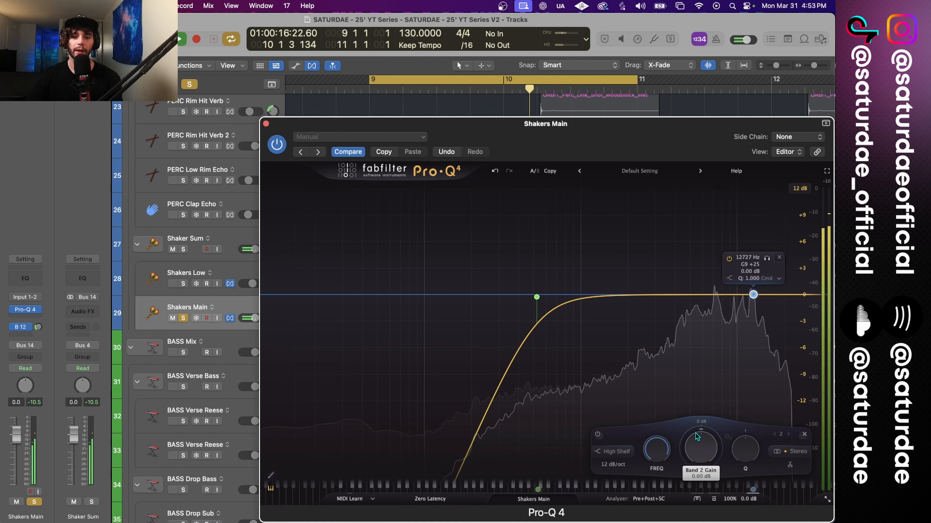
pyautogui.moveTo(670, 454); pyautogui.dragTo(670, 457)
pyautogui.moveTo(731, 282)
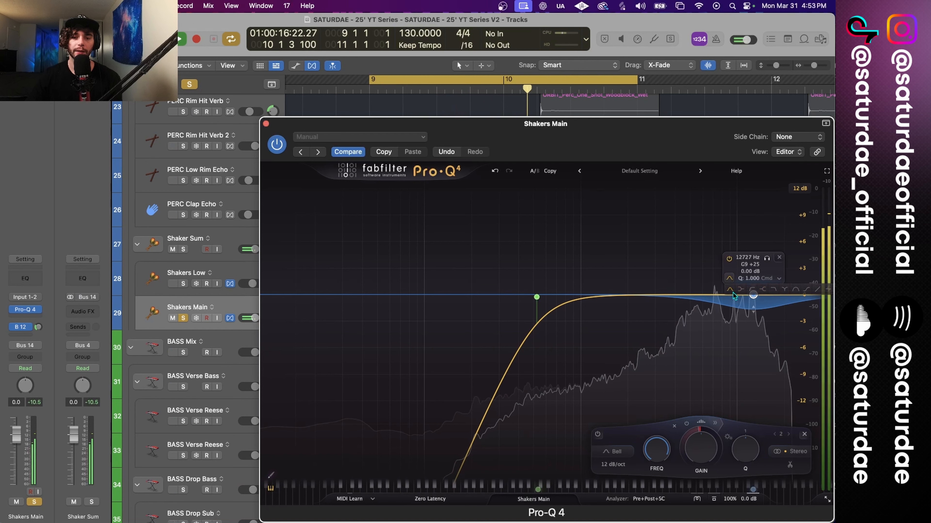
pyautogui.click(714, 423)
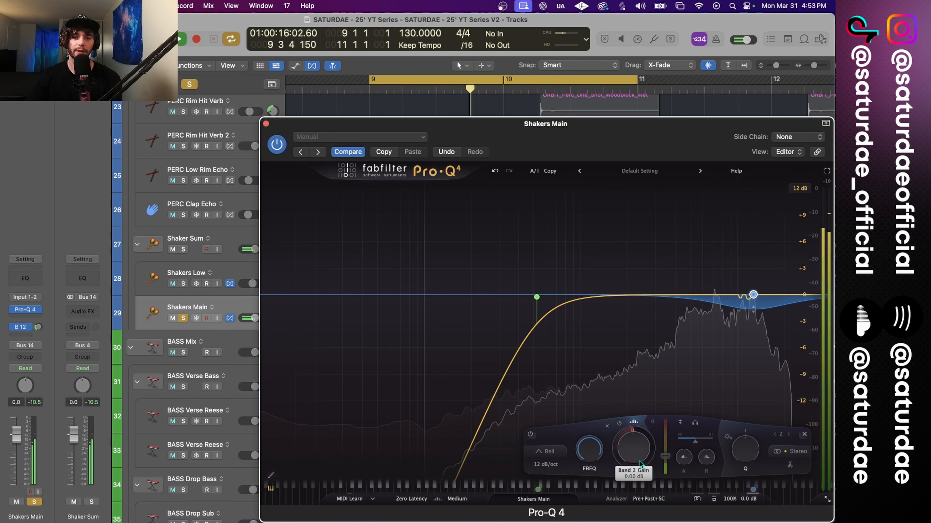
pyautogui.moveTo(759, 302)
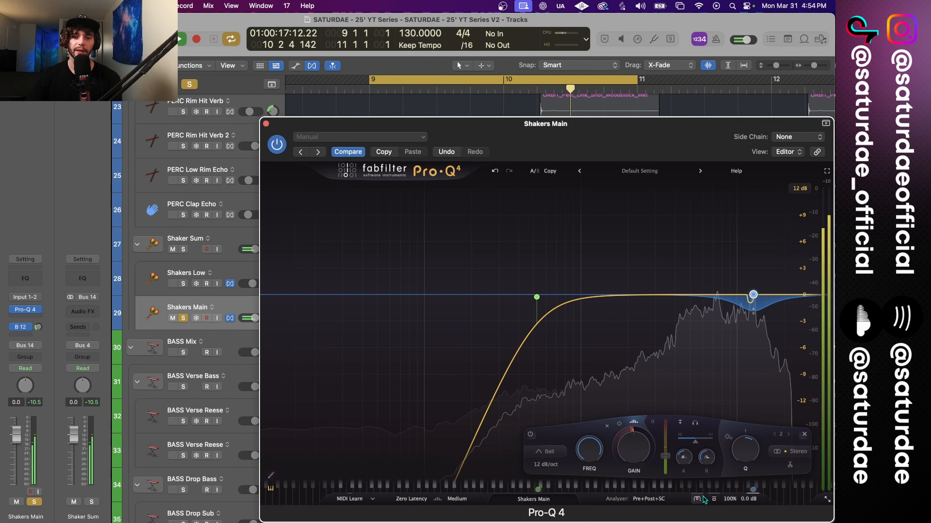
pyautogui.click(266, 124)
# - Insert a stereo Transient Master on Shakers Main with Smooth enabled and attack at about -13%, adjust its sustain, and add a Pro-C 2 after it
pyautogui.click(25, 318)
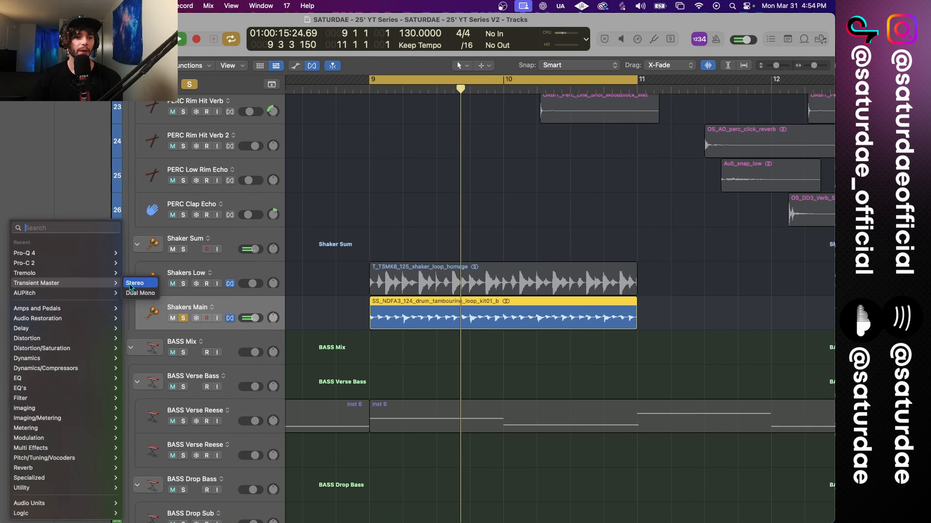
pyautogui.click(128, 284)
pyautogui.click(431, 270)
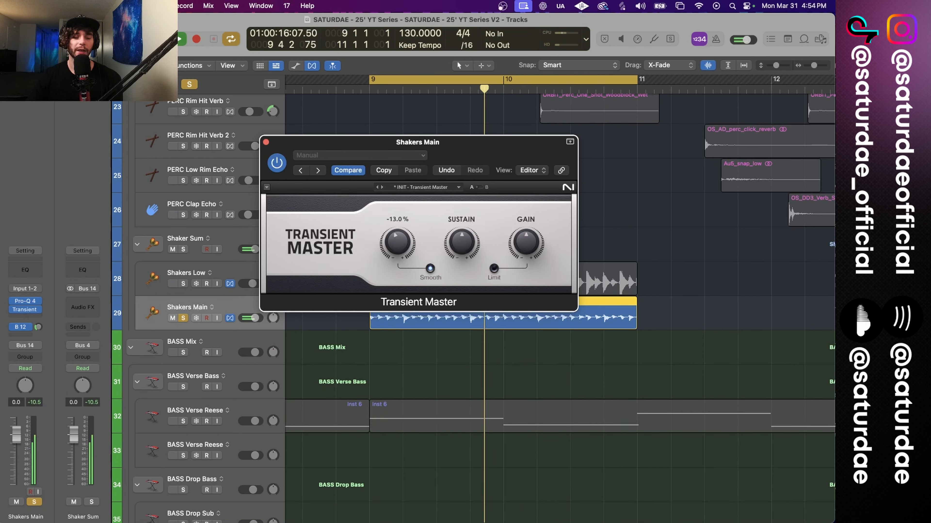
pyautogui.moveTo(461, 242); pyautogui.dragTo(461, 238)
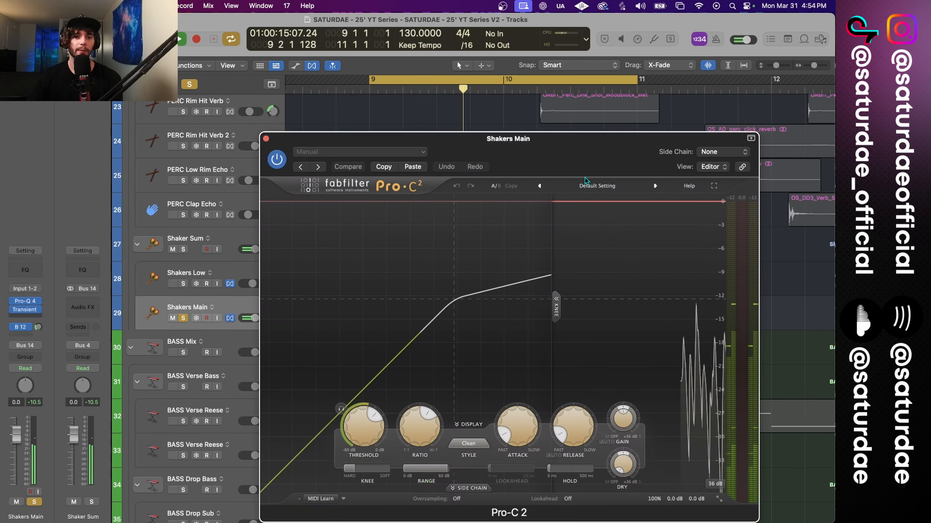
pyautogui.moveTo(581, 147); pyautogui.dragTo(480, 95)
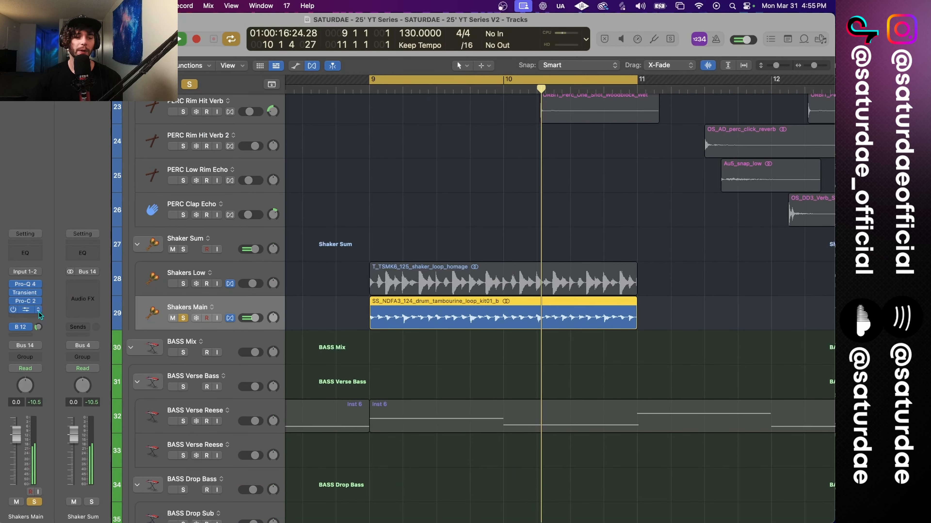
# - Insert a second Pro-Q 4 after Pro-C 2 on Shakers Main and add a very wide bell cut near 8.2 kHz, about -2.53 dB, Q 0.067
pyautogui.click(36, 310)
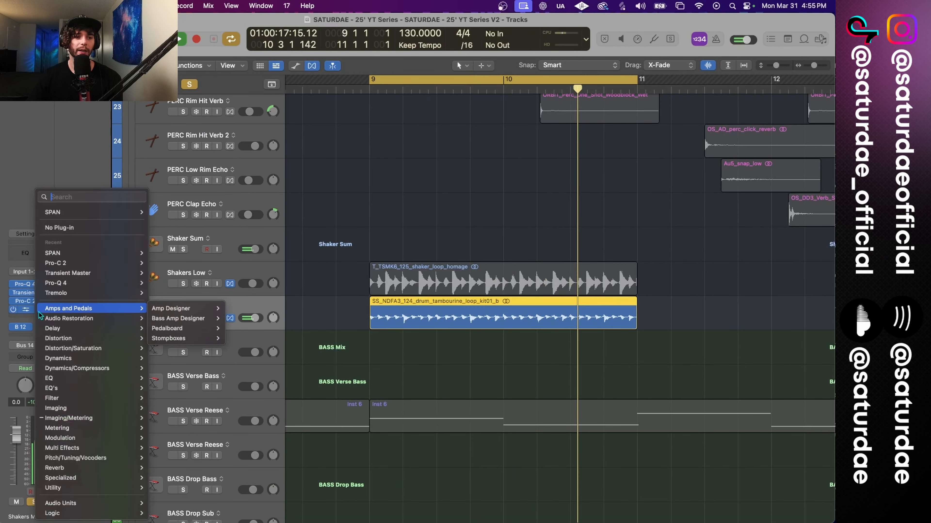
pyautogui.click(58, 282)
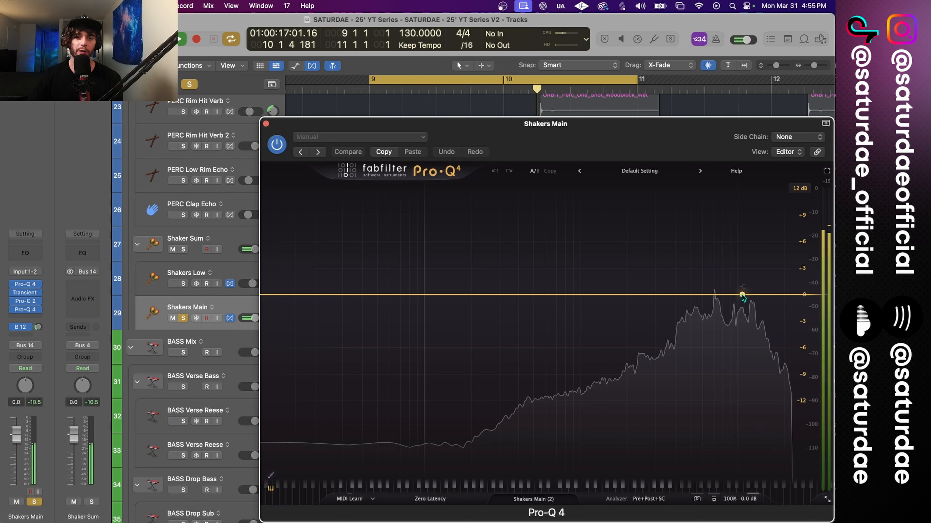
pyautogui.moveTo(743, 296); pyautogui.dragTo(728, 310)
pyautogui.scroll(-10, 724, 317)
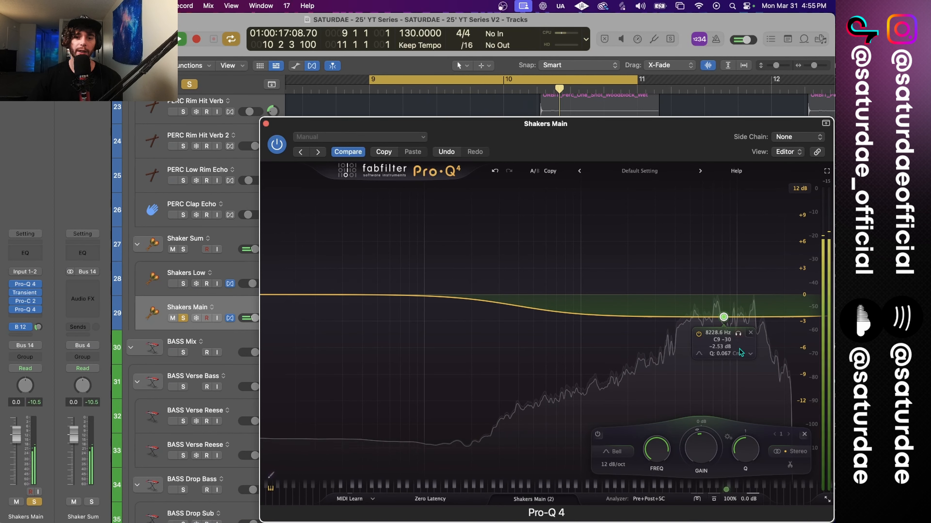
# - Set the bell band's stereo placement to Side at about -0.82 dB with slight dynamic reduction, add SPAN after the EQ and close both plug-ins
pyautogui.click(751, 358)
pyautogui.moveTo(780, 443)
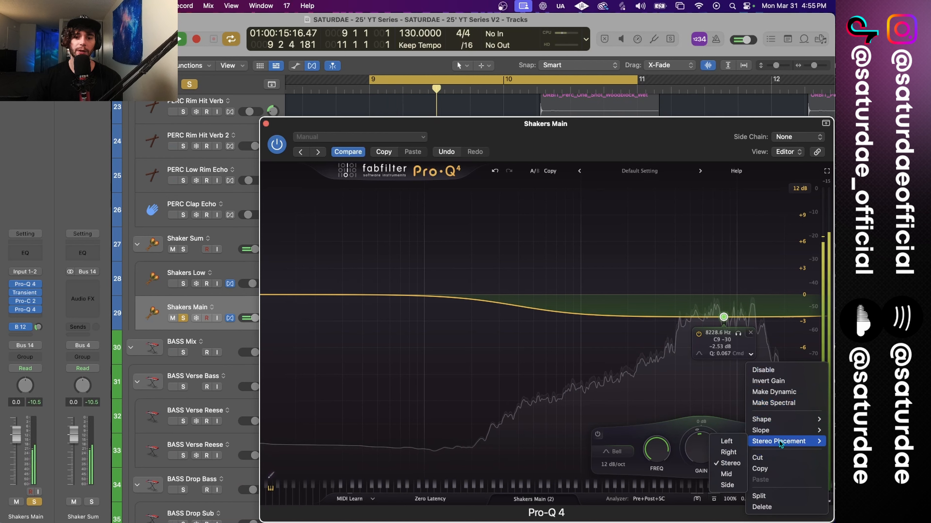
pyautogui.click(727, 485)
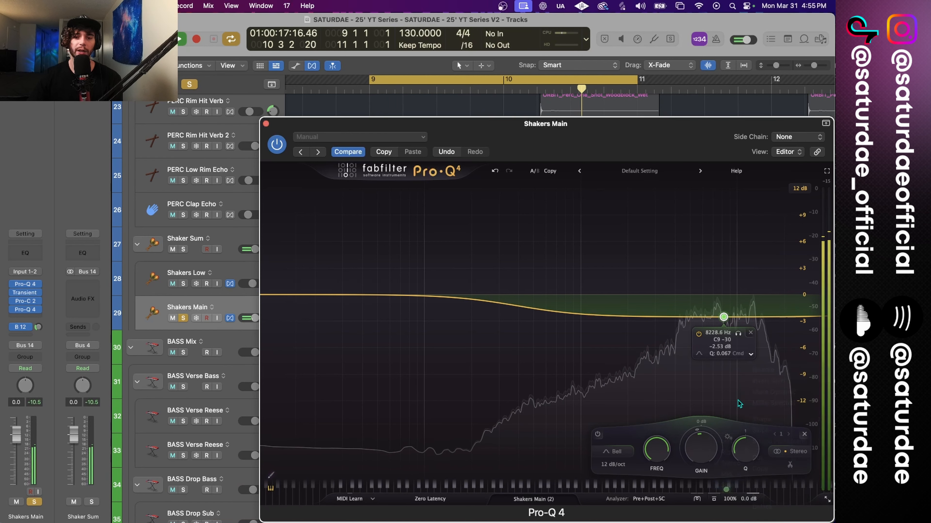
pyautogui.moveTo(725, 316); pyautogui.dragTo(723, 308)
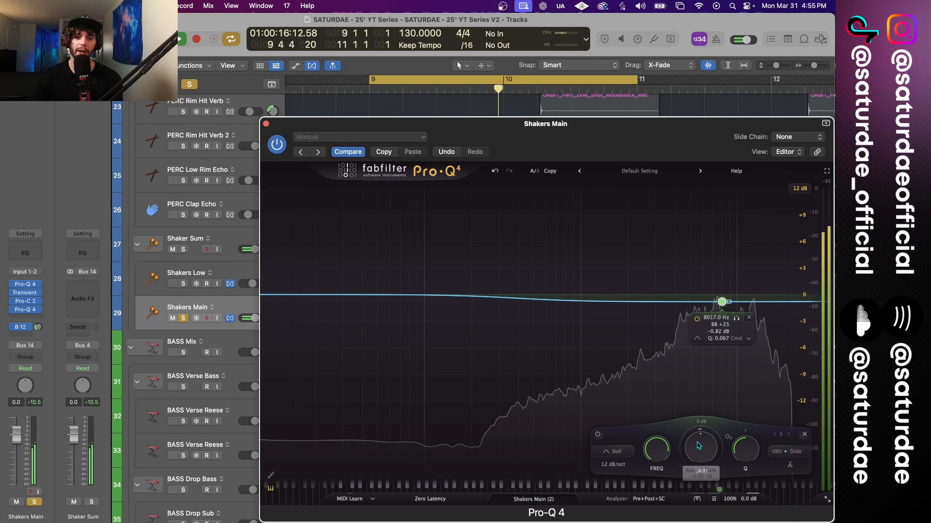
pyautogui.moveTo(698, 446); pyautogui.dragTo(665, 454)
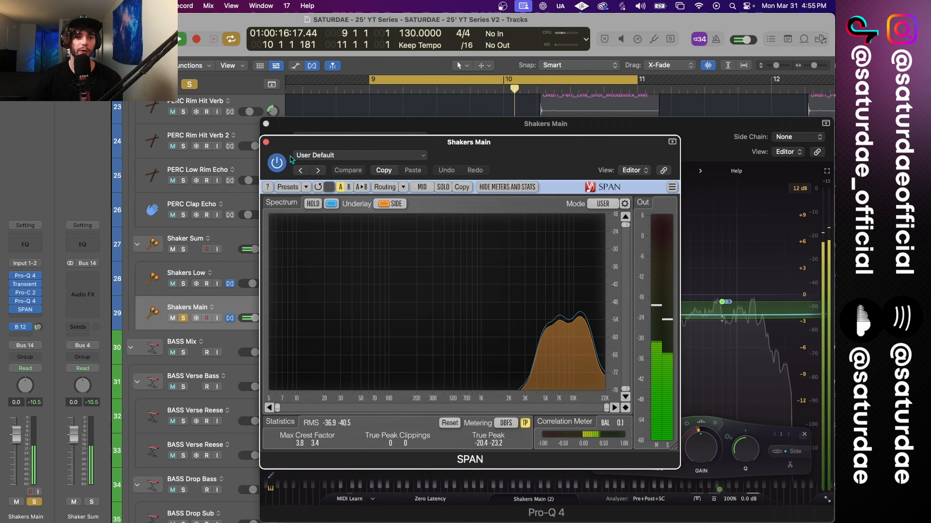
pyautogui.click(266, 142)
pyautogui.click(266, 125)
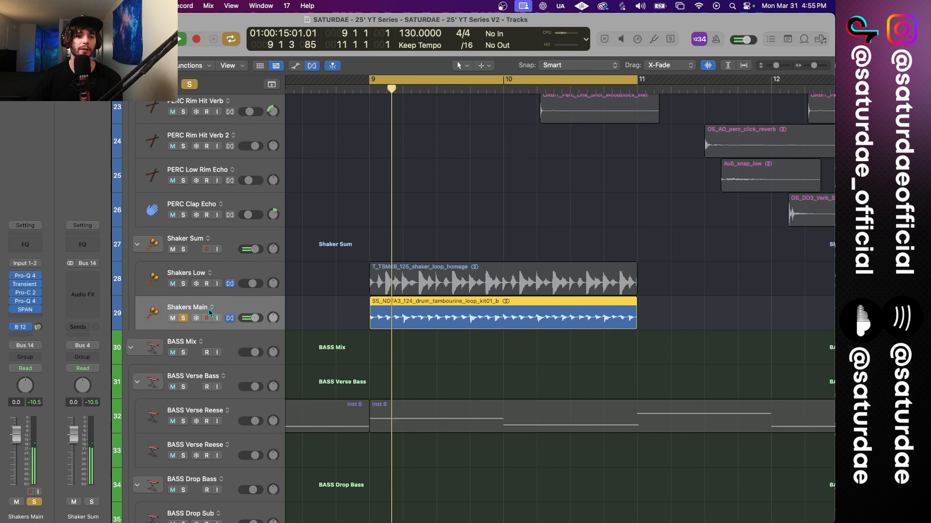
# - Solo Shakers Low together with Shakers Main and duplicate the track alternative of Shakers Main
pyautogui.click(184, 284)
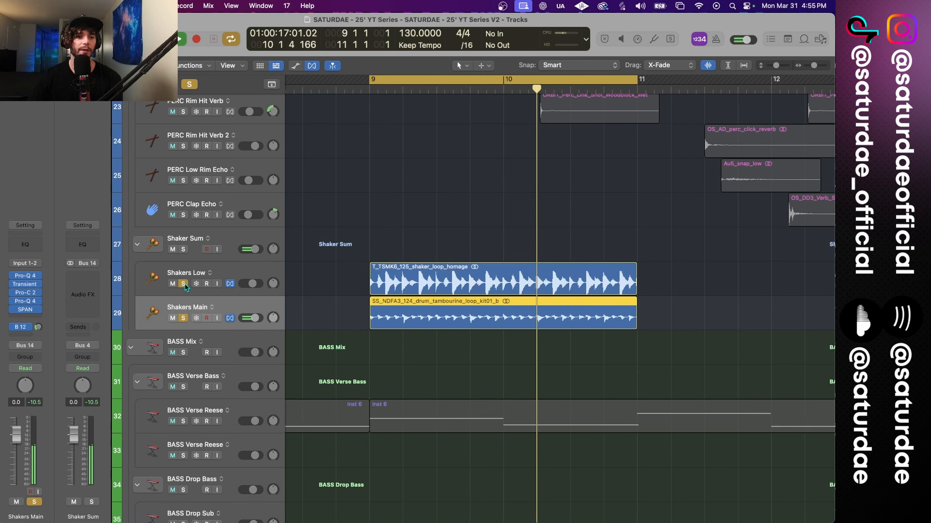
pyautogui.click(212, 317)
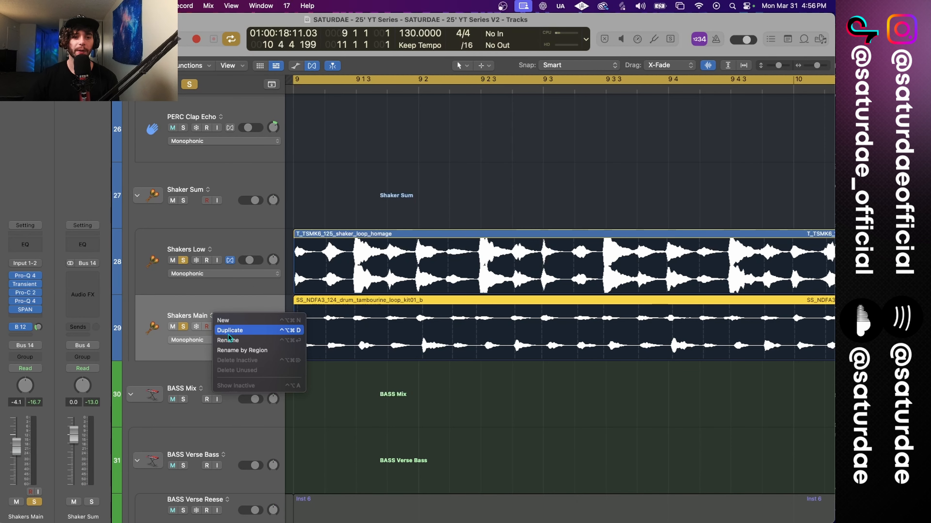
pyautogui.click(228, 331)
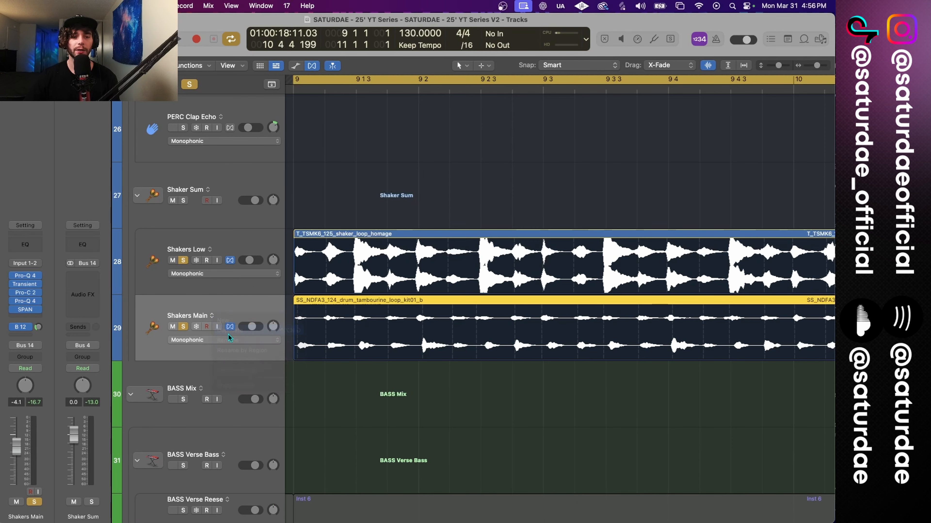
# - Add flex markers to the Shakers Main tambourine loop at 9 1 3 and 9 2, and play back the timing
pyautogui.hscroll(-1, 387, 329)
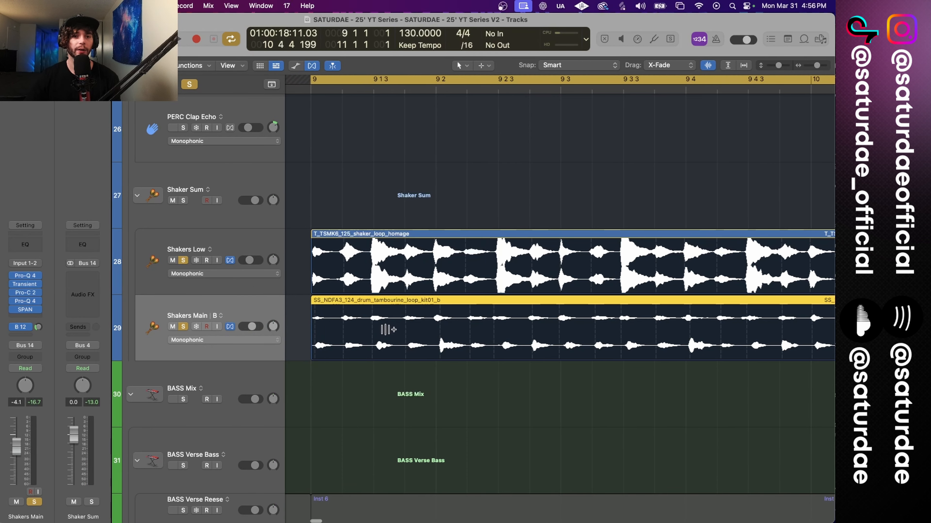
pyautogui.hscroll(3, 537, 250)
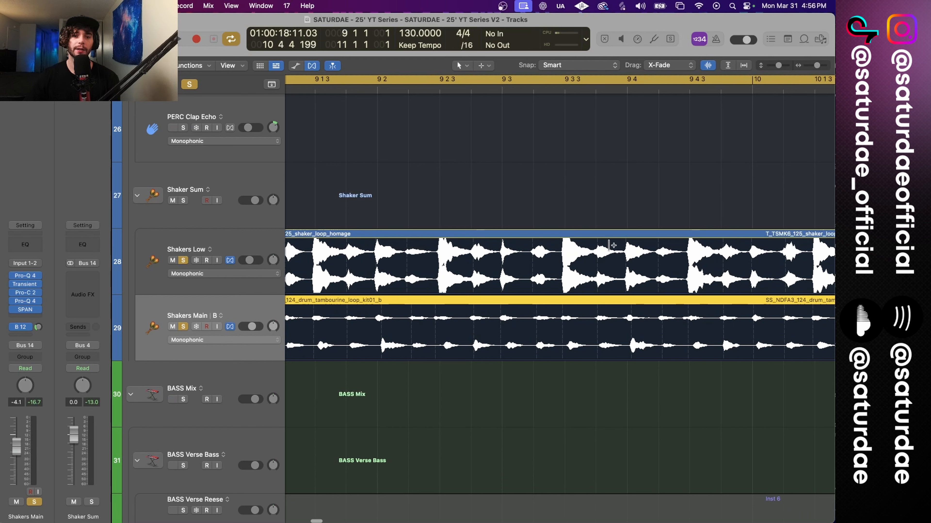
pyautogui.hscroll(-4, 405, 337)
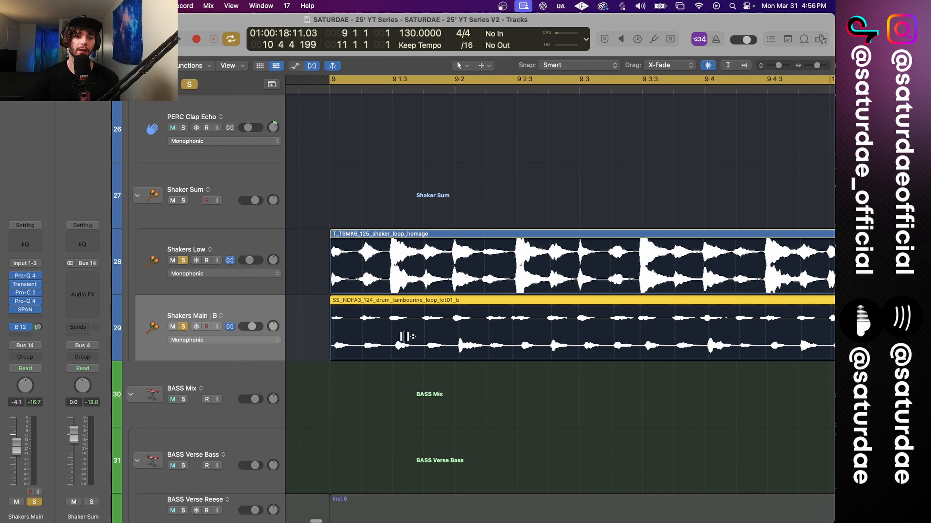
pyautogui.click(393, 322)
pyautogui.click(455, 322)
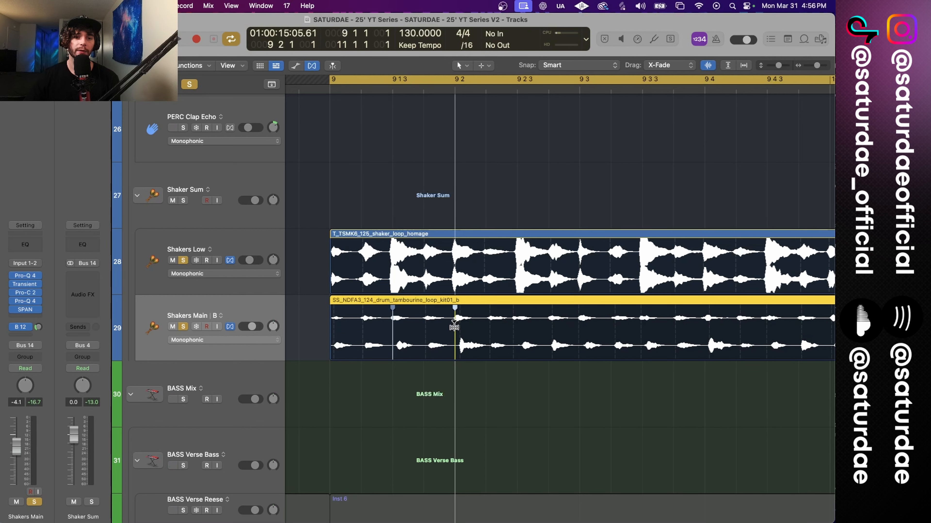
pyautogui.press('space')
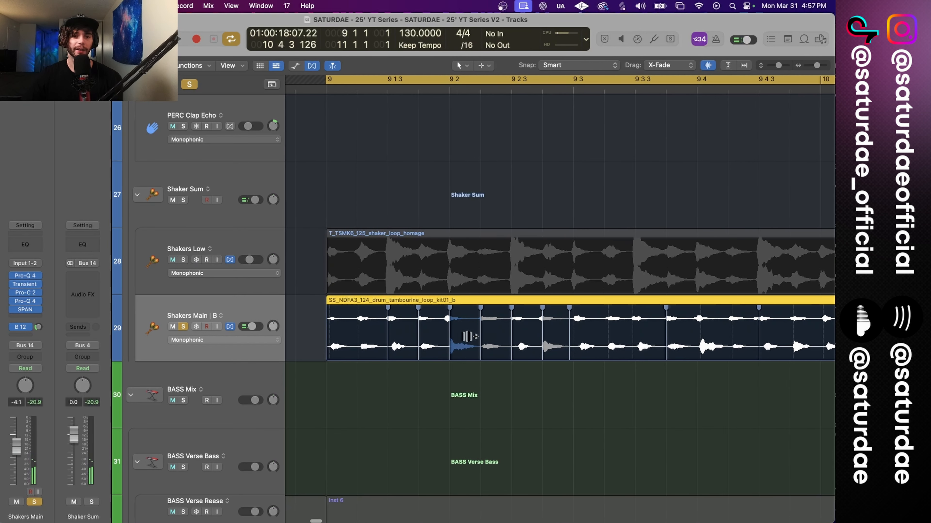
pyautogui.moveTo(481, 324)
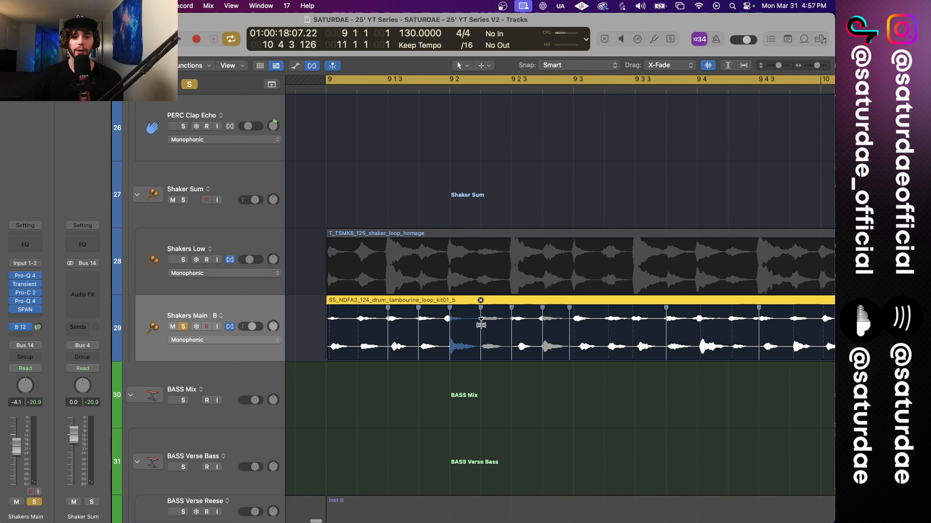
# - Solo Shakers Low with Shakers Main, switch Shakers Main to alternative A and play the unedited version for comparison
pyautogui.click(183, 259)
pyautogui.scroll(-8, 576, 294)
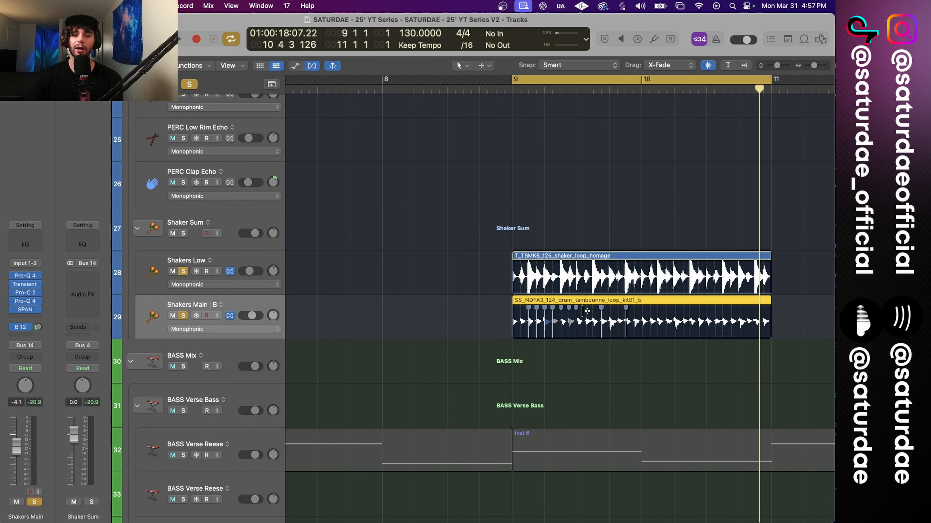
pyautogui.hscroll(3, 587, 311)
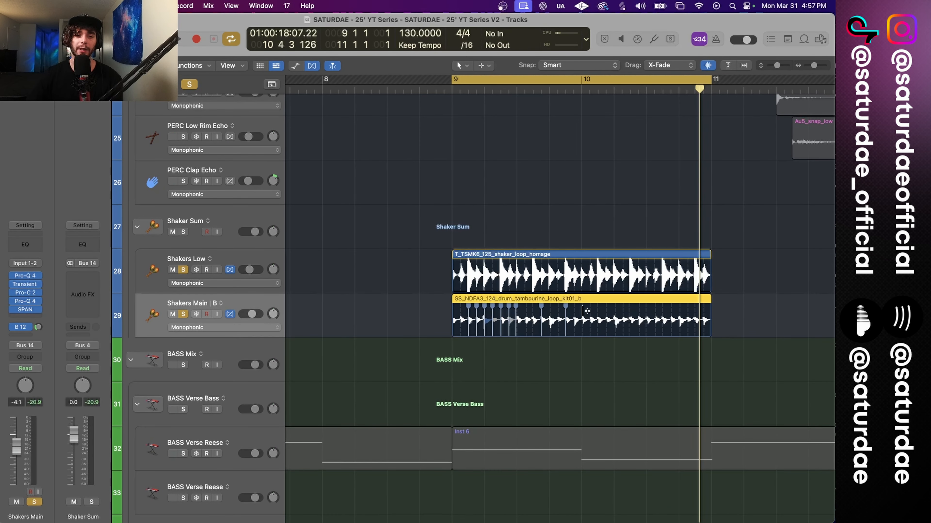
pyautogui.click(222, 304)
pyautogui.click(234, 318)
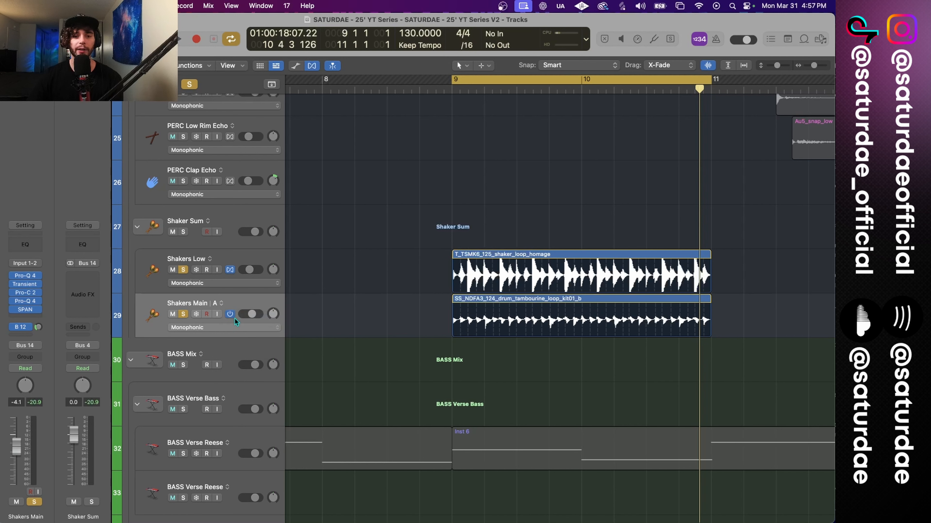
pyautogui.press('space')
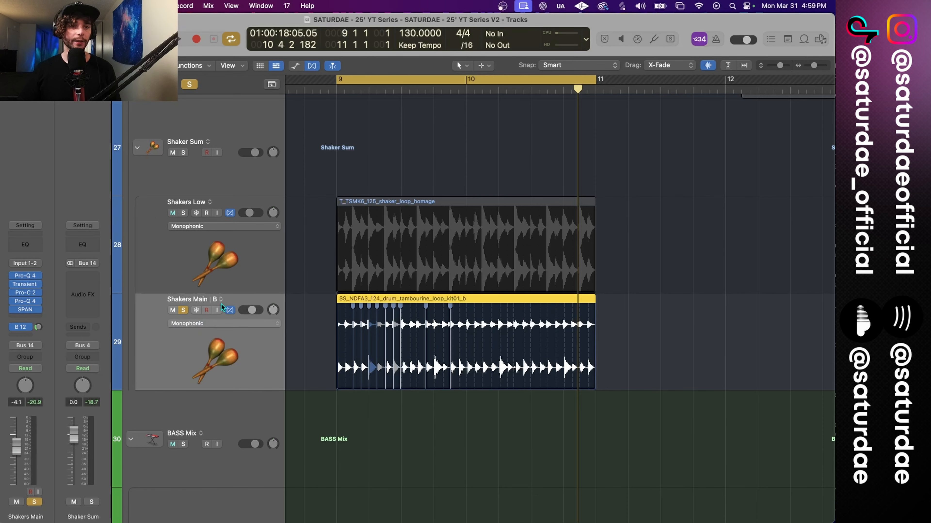
# - Duplicate Shakers Main's alternative B, bounce its tambourine region in place and reset the track volume to 0.0 dB
pyautogui.click(221, 302)
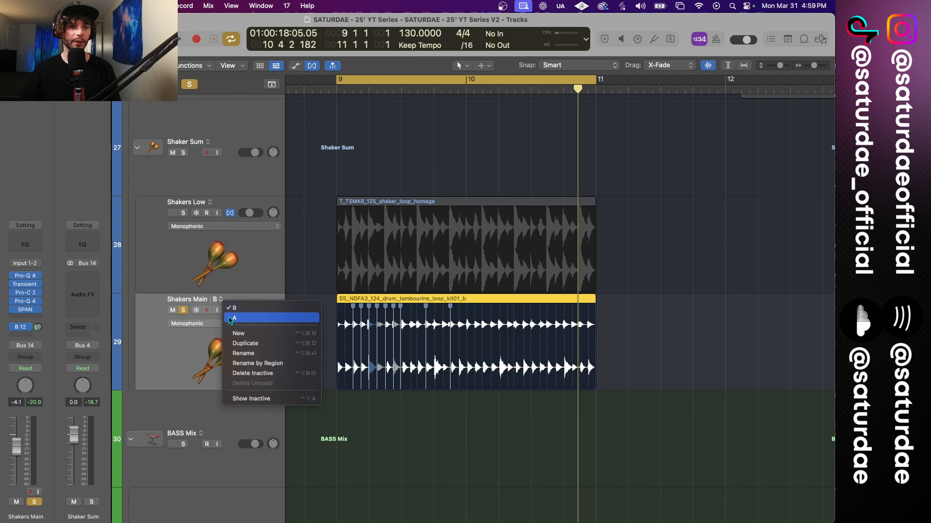
pyautogui.click(244, 343)
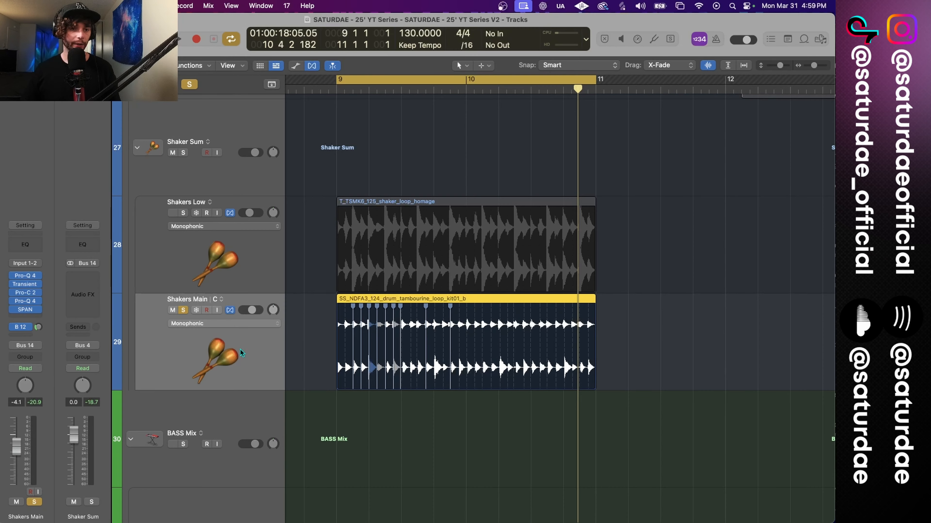
pyautogui.hotkey('ctrl', 'b')
pyautogui.press('Return')
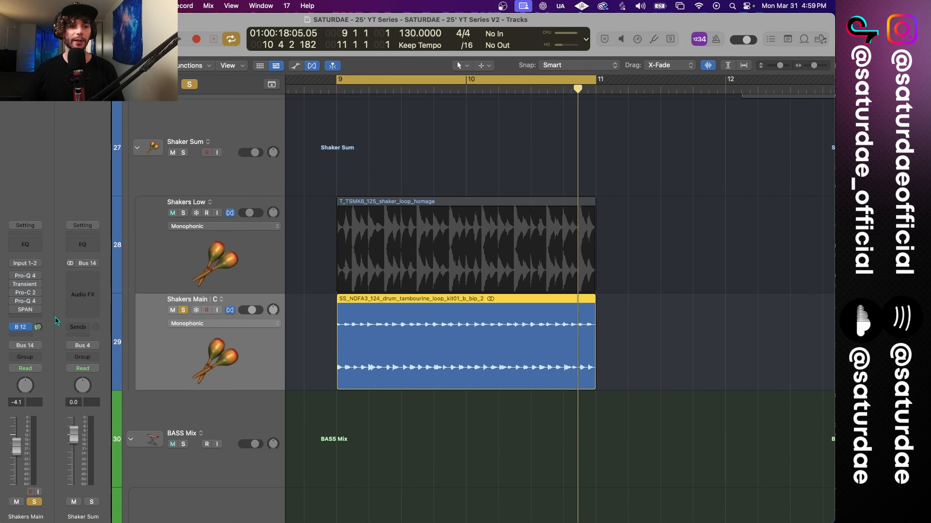
pyautogui.keyDown('alt'); pyautogui.click(16, 447); pyautogui.keyUp('alt')
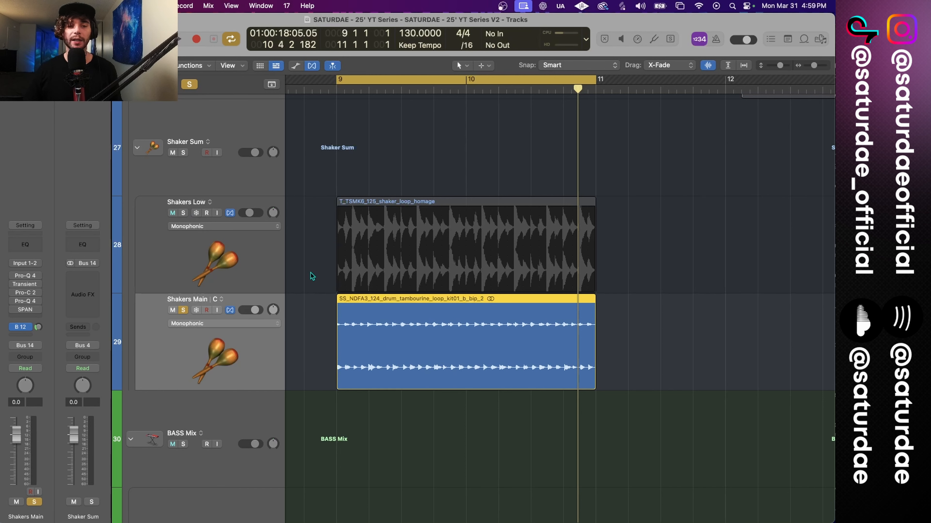
# - Duplicate the Shakers Low track alternative, bounce its shaker region in place and reset the track volume to 0.0 dB
pyautogui.click(238, 265)
pyautogui.rightClick(214, 203)
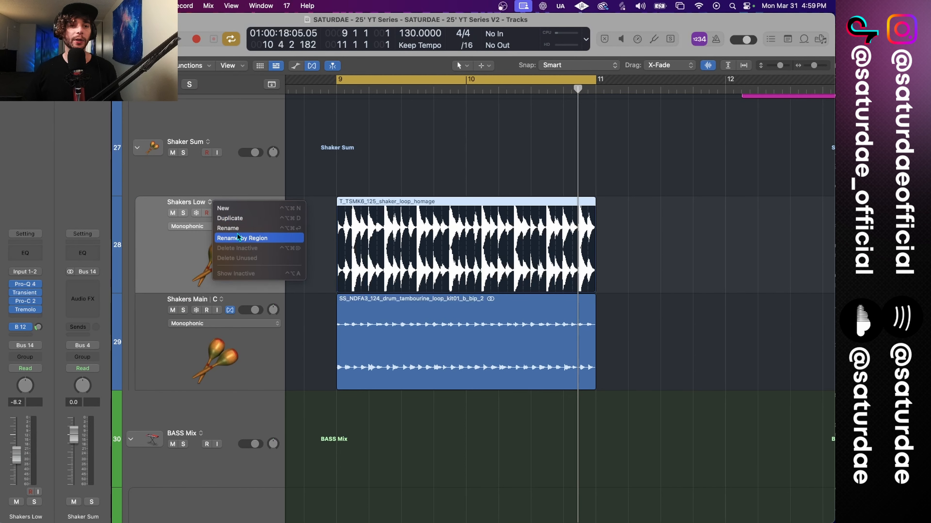
pyautogui.click(235, 218)
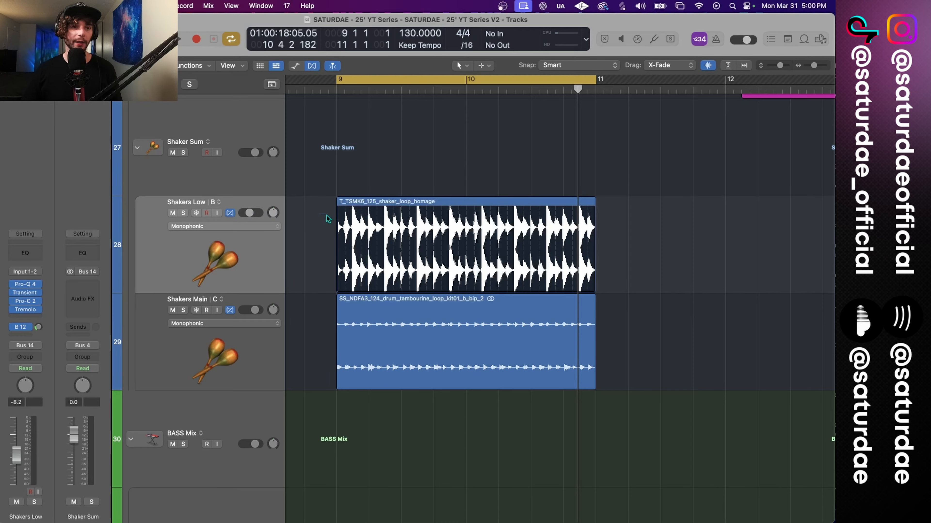
pyautogui.keyDown('alt'); pyautogui.click(252, 216); pyautogui.keyUp('alt')
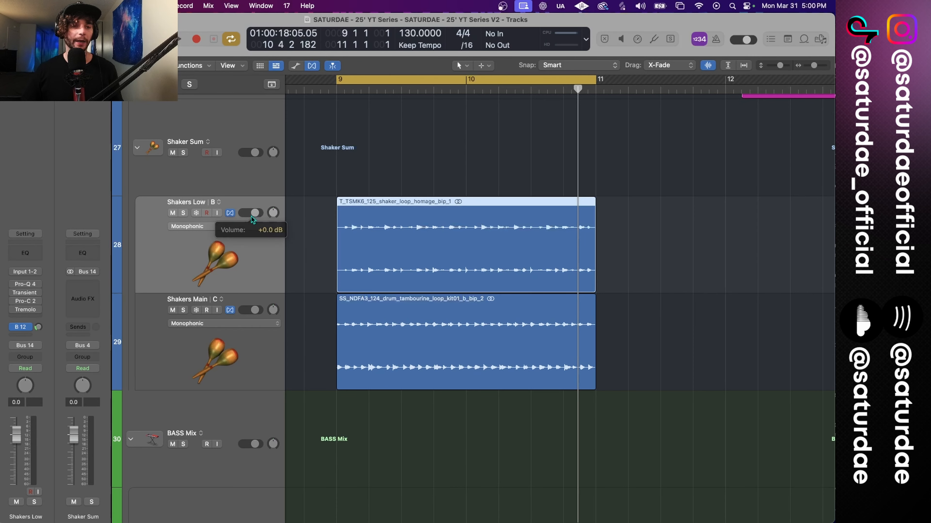
# - Solo the bounced Shakers Low and Shakers Main tracks and play them together
pyautogui.moveTo(183, 213); pyautogui.dragTo(188, 302)
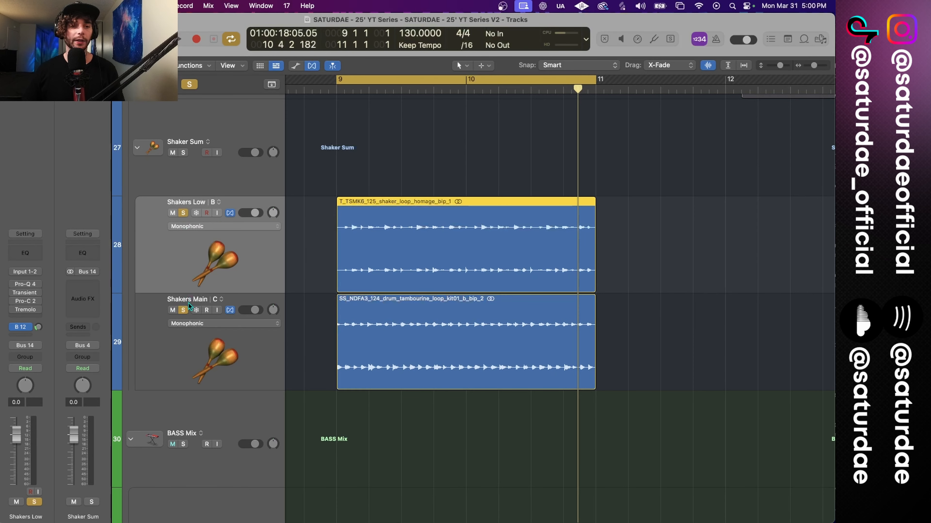
pyautogui.press('space')
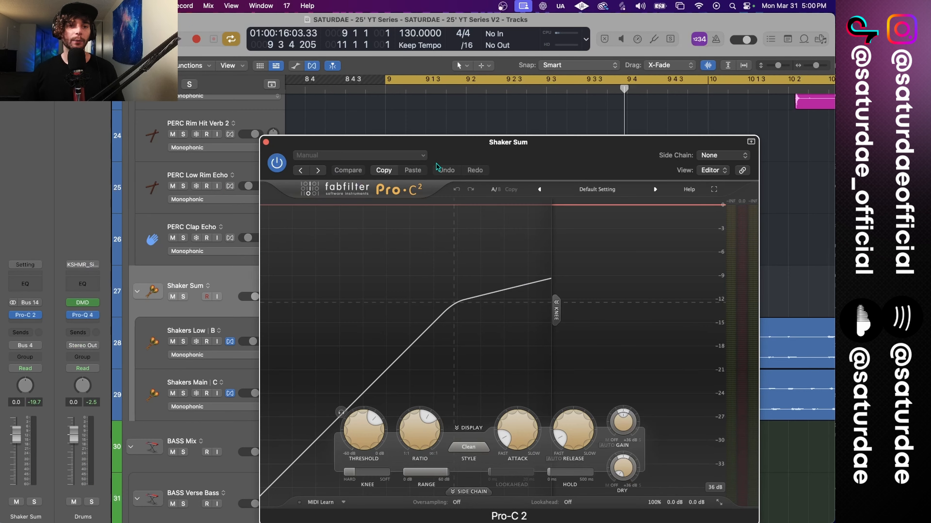
# - Load the SSL preset in the Pro-C 2 compressor on the Shaker Sum track
pyautogui.moveTo(654, 186); pyautogui.dragTo(540, 96)
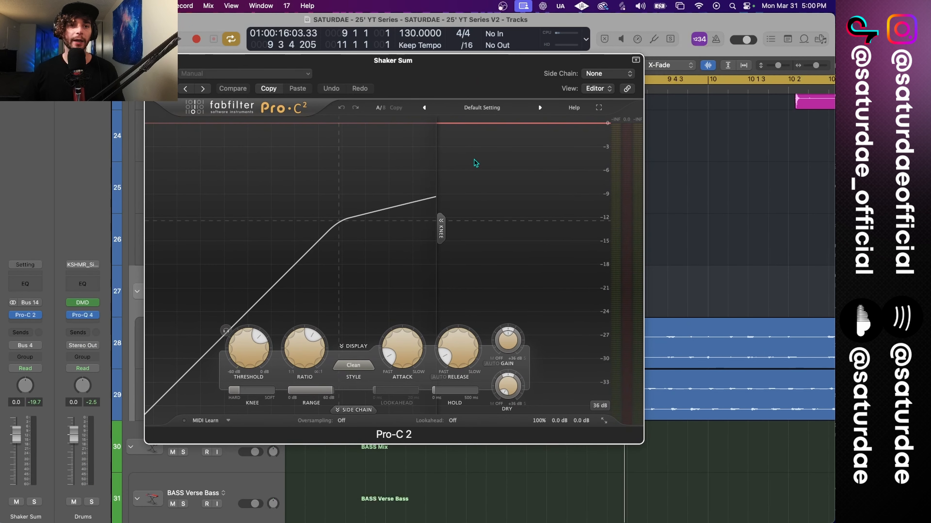
pyautogui.click(476, 108)
pyautogui.moveTo(473, 202)
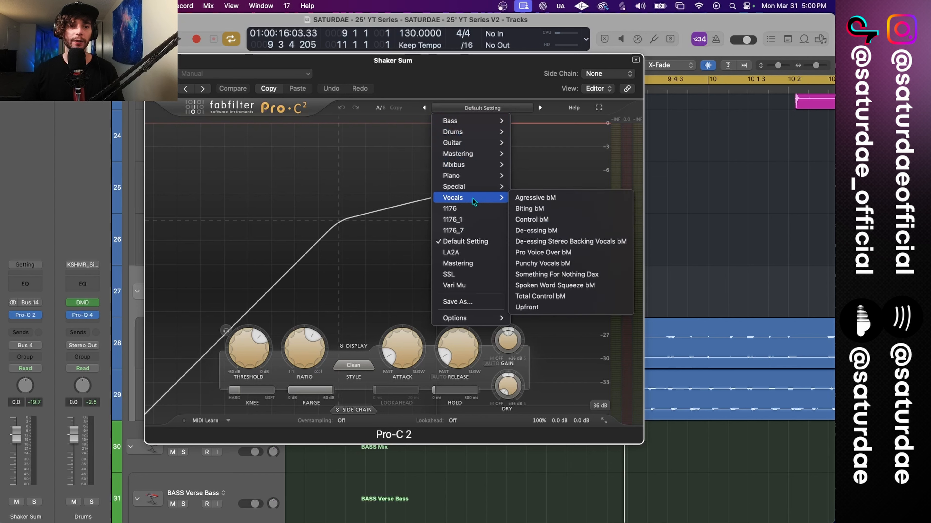
pyautogui.click(458, 275)
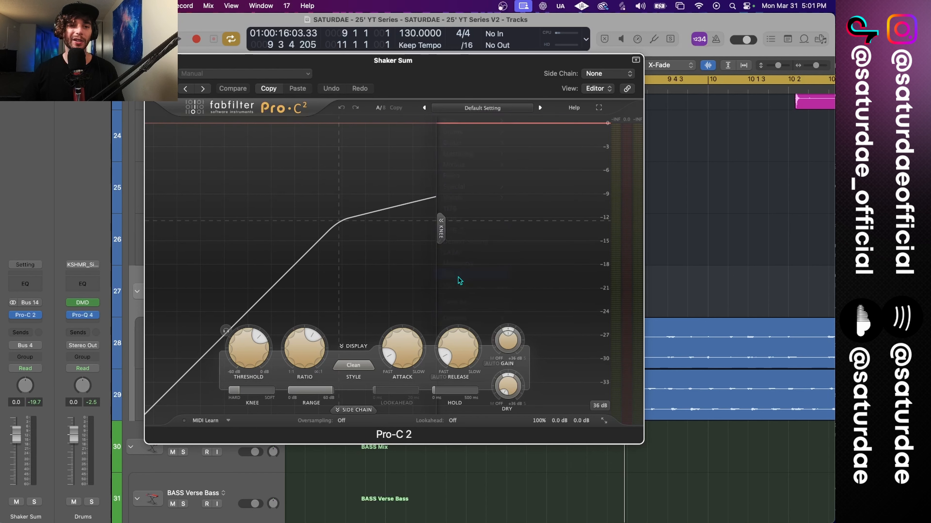